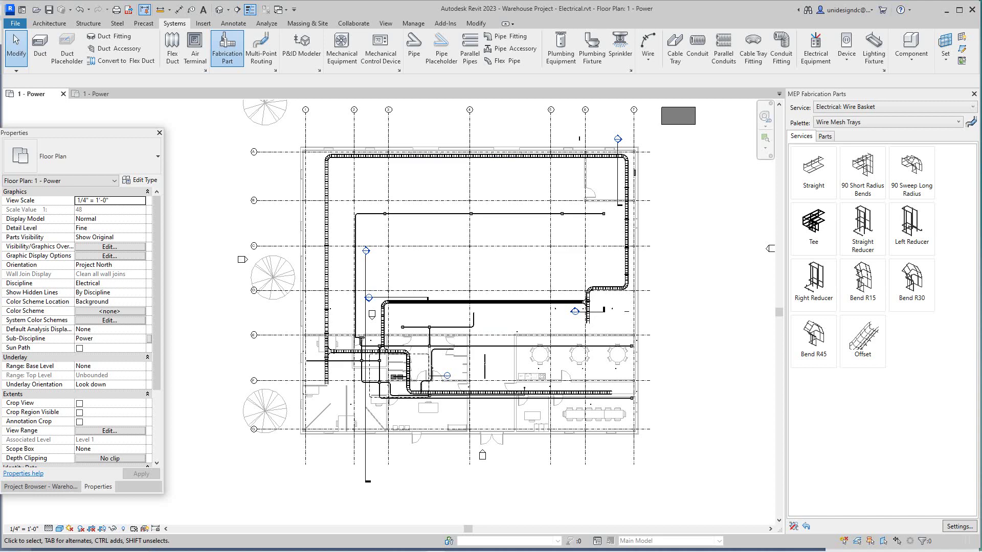
pyautogui.scroll(5, 582, 287)
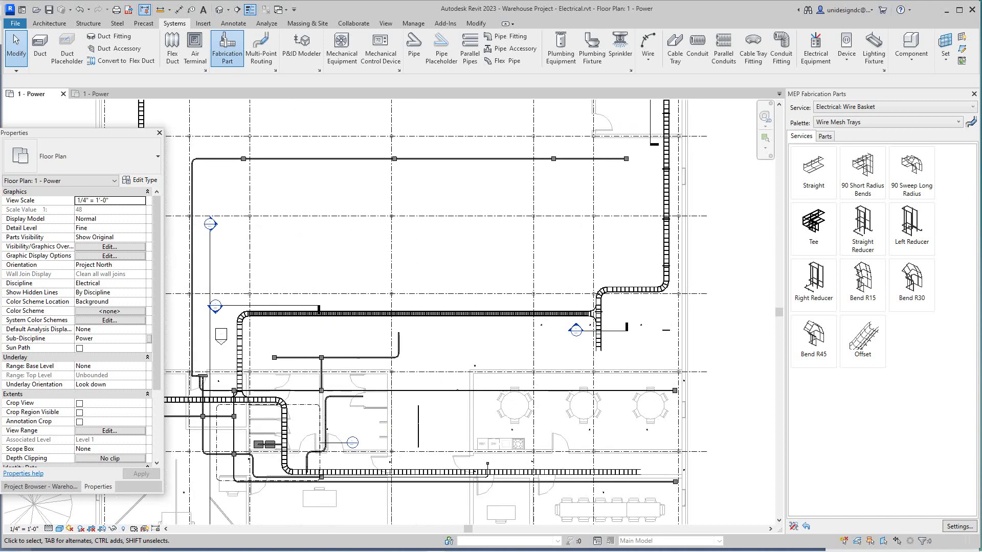
pyautogui.moveTo(582, 287); pyautogui.dragTo(574, 305, button='middle')
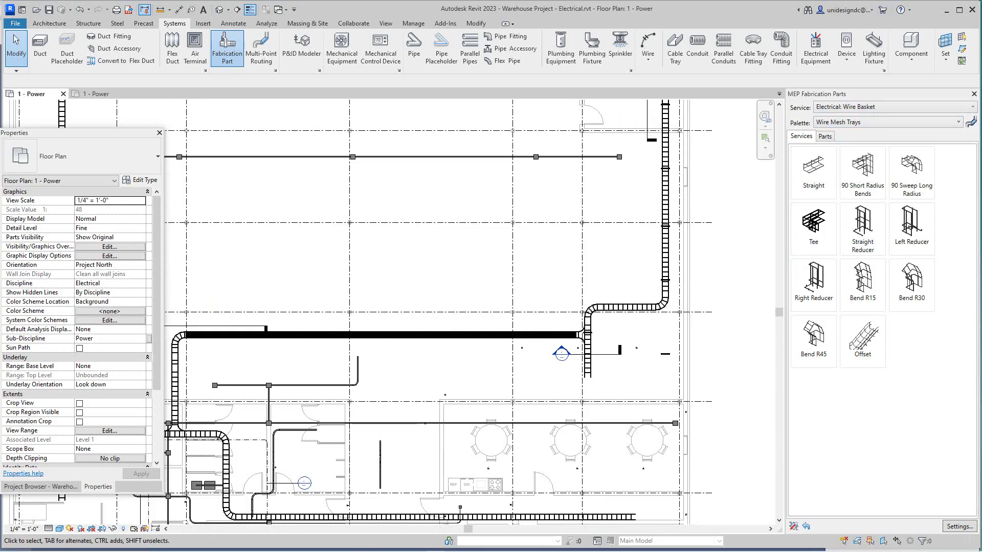
pyautogui.scroll(-3, 686, 290)
pyautogui.scroll(3, 555, 319)
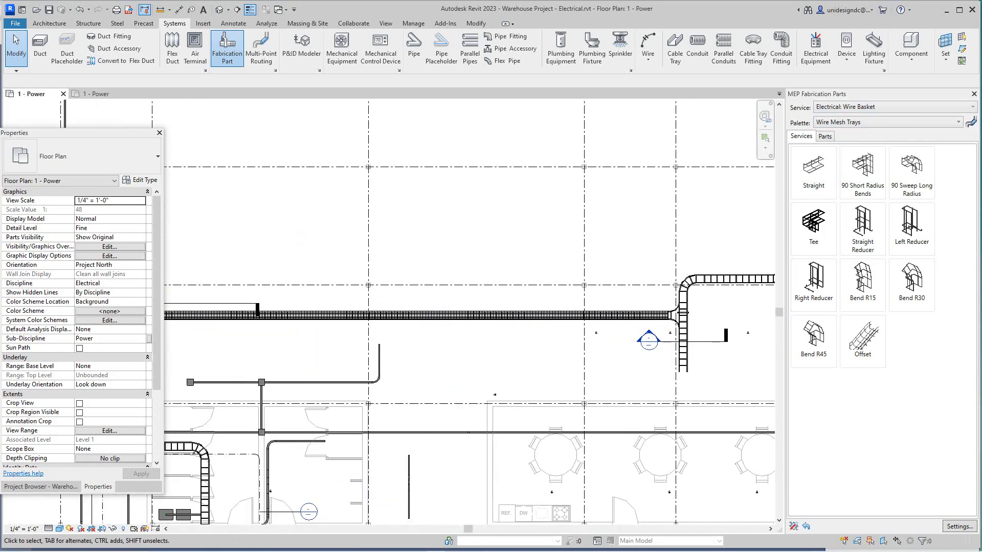
pyautogui.scroll(3, 260, 298)
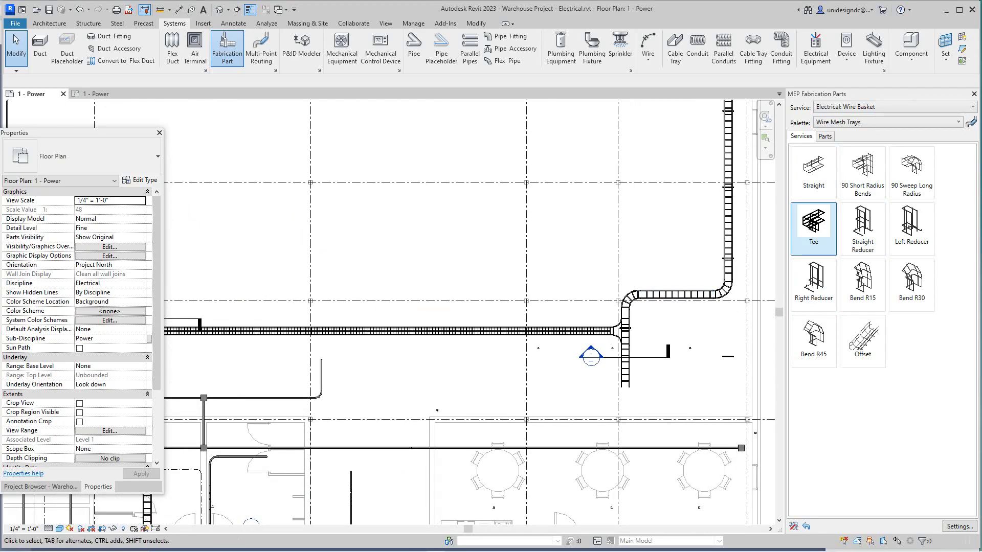
pyautogui.click(813, 228)
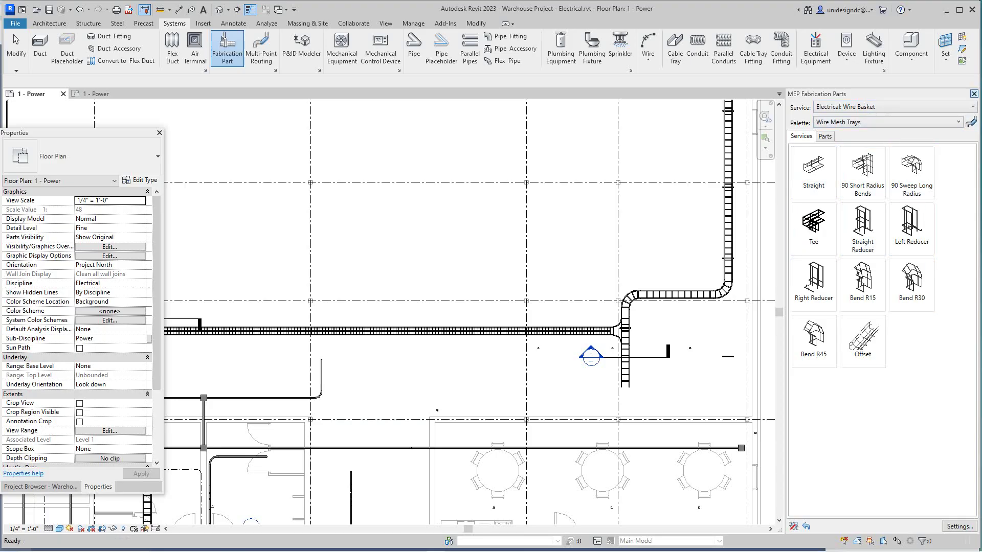
# Close the MEP Fabrication Parts palette and reopen it with the Fabrication Part tool.
pyautogui.click(973, 94)
pyautogui.scroll(-3, 791, 209)
pyautogui.scroll(-3, 376, 426)
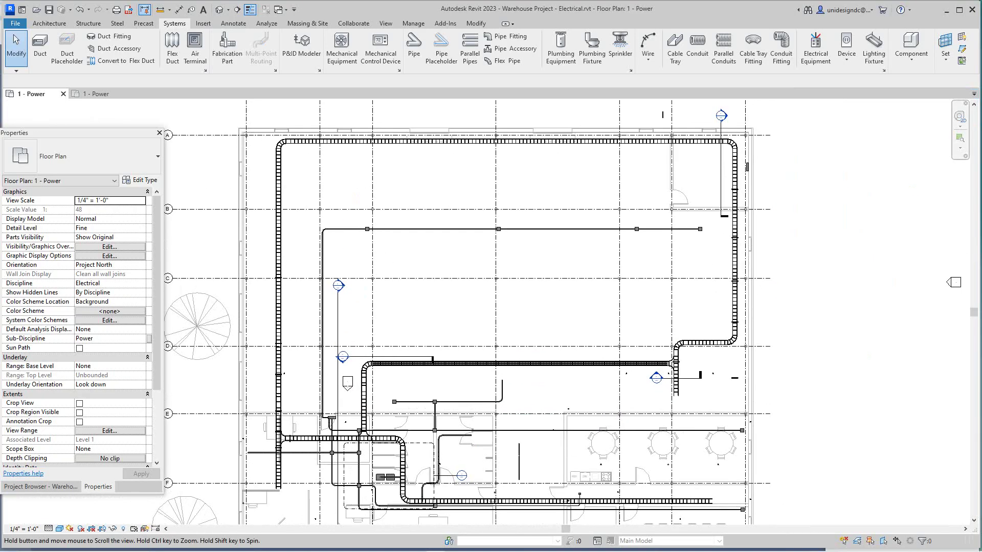
pyautogui.click(227, 49)
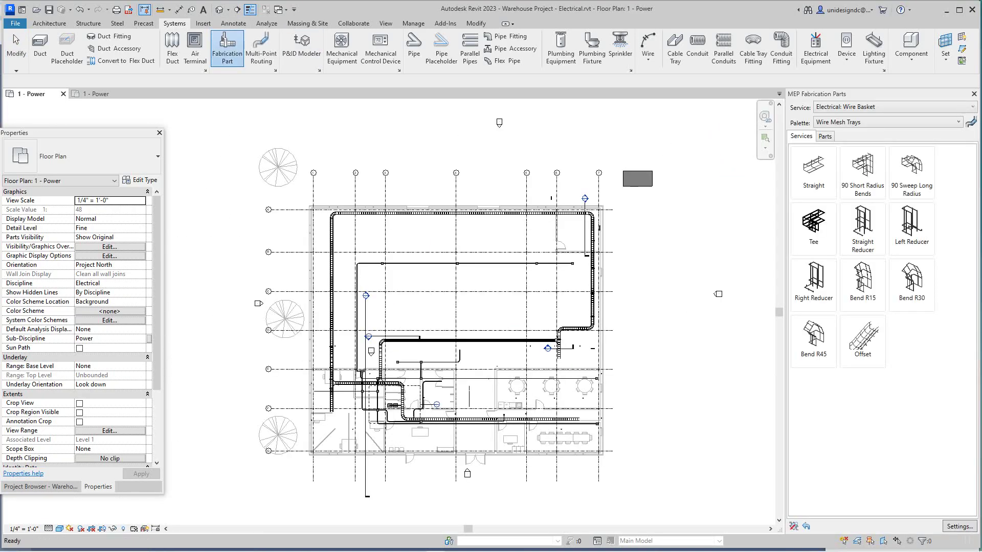
# Open the fabrication settings, check the connection indicator colors, and return to the fabrication configuration.
pyautogui.click(276, 71)
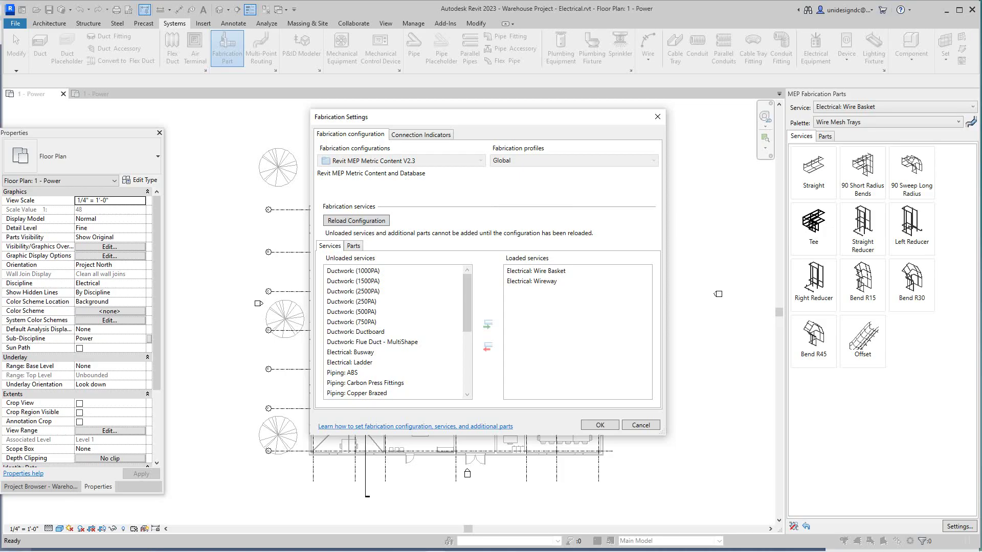
pyautogui.click(420, 135)
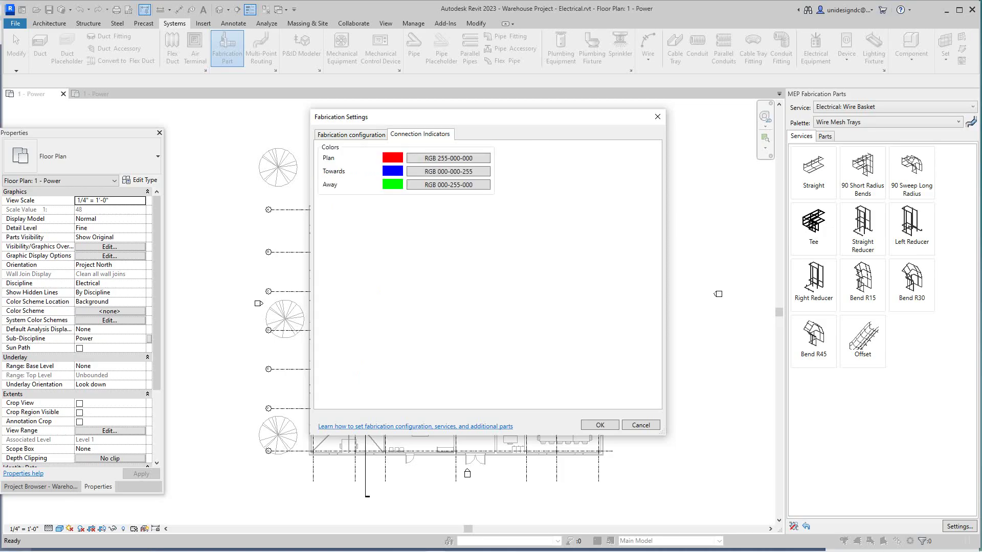
pyautogui.click(351, 135)
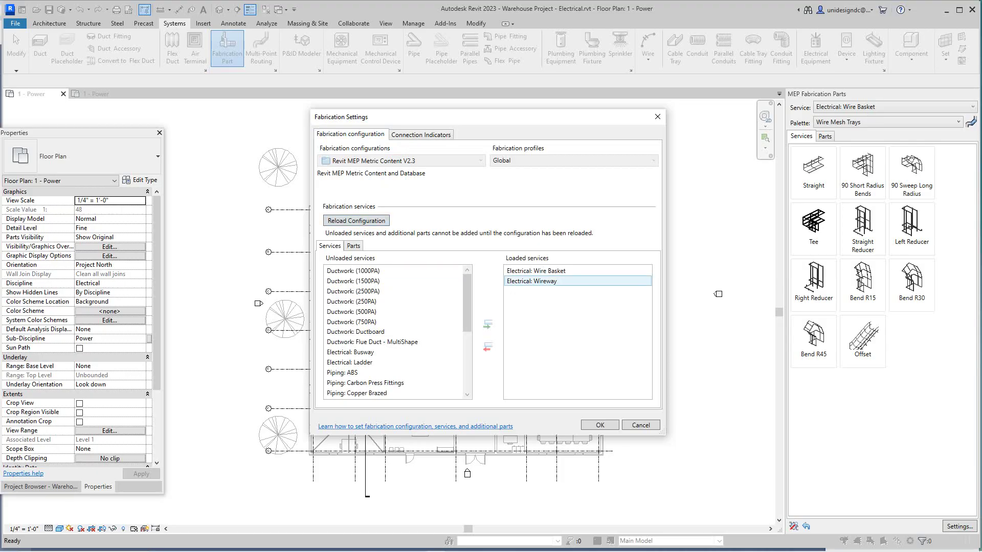
# Unload the Electrical: Wireway and Electrical: Wire Basket services and accept the fabrication settings.
pyautogui.click(531, 281)
pyautogui.click(488, 347)
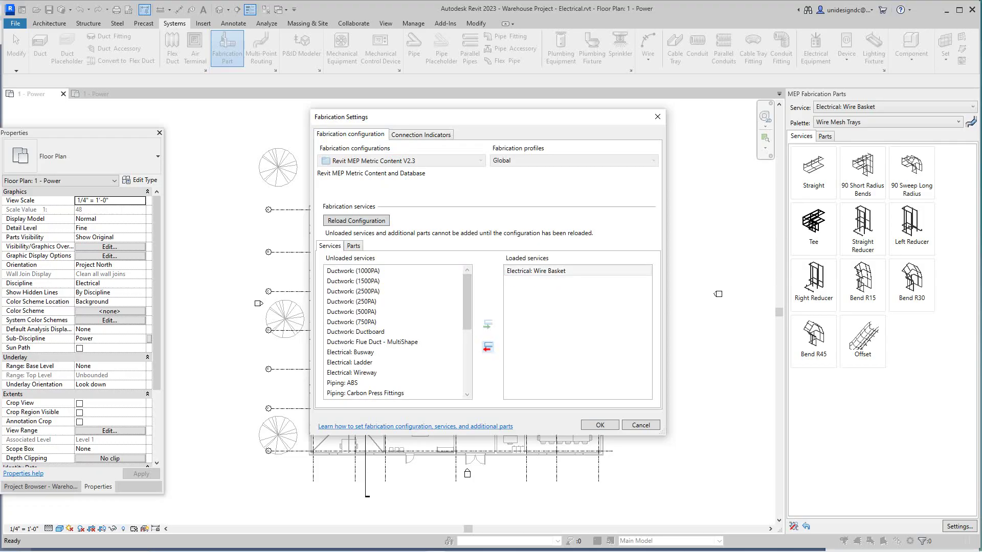
pyautogui.click(488, 346)
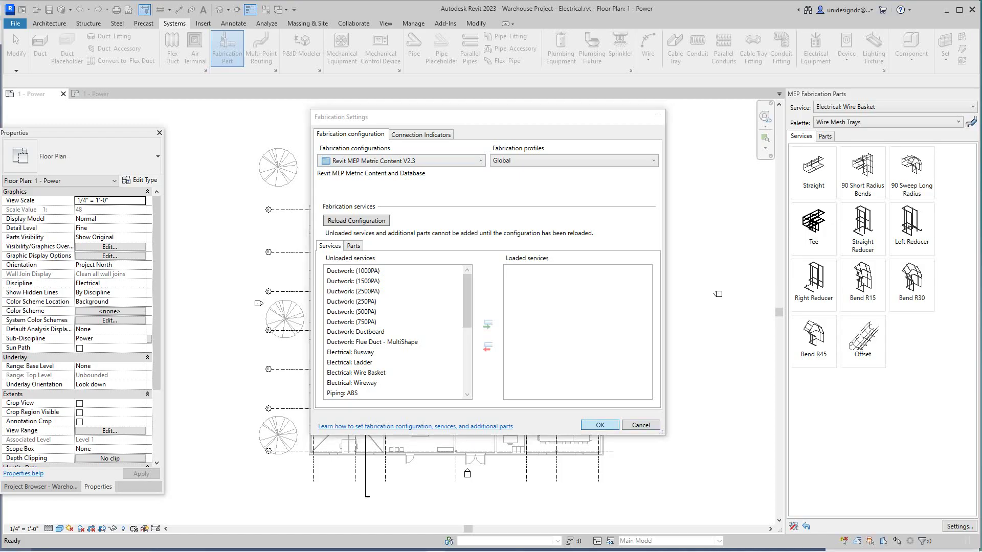
pyautogui.press('Return')
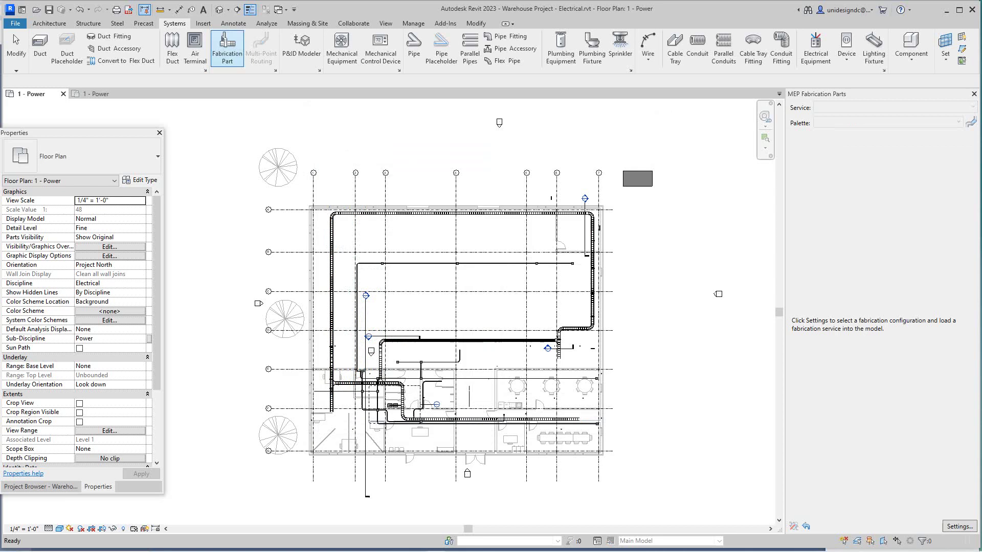
# Reopen the fabrication settings, switch the configuration to Revit MEP Imperial Content V2.4, and look through its unloaded services.
pyautogui.click(227, 46)
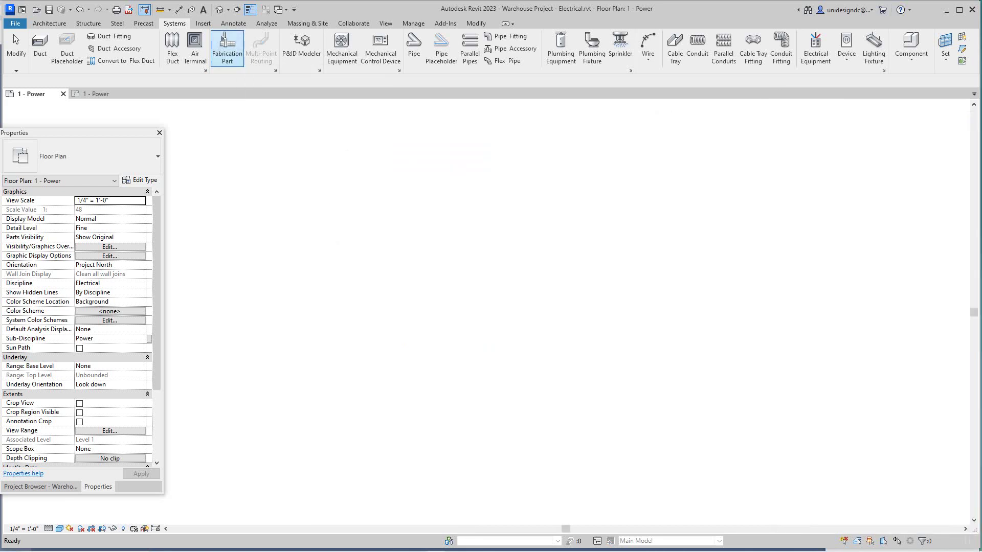
pyautogui.click(275, 70)
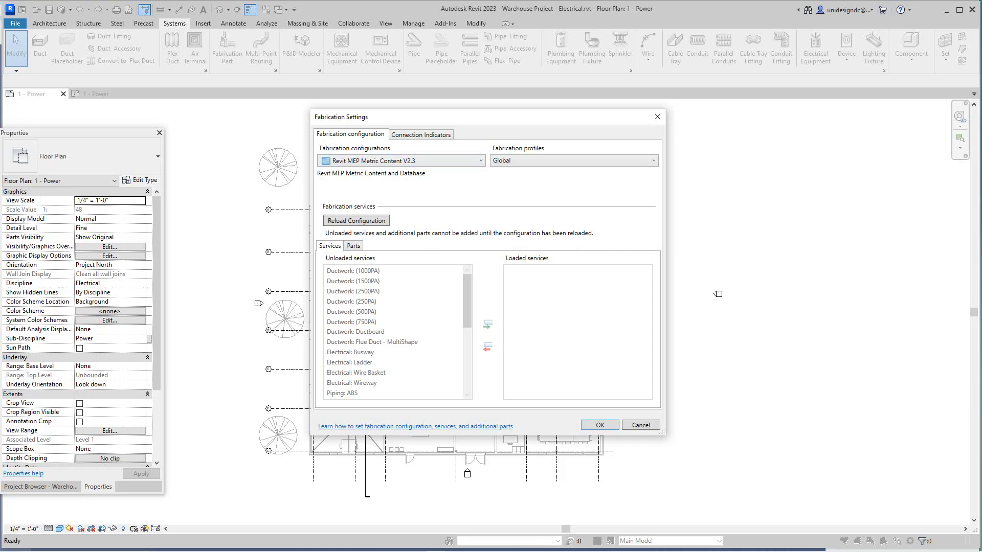
pyautogui.click(402, 161)
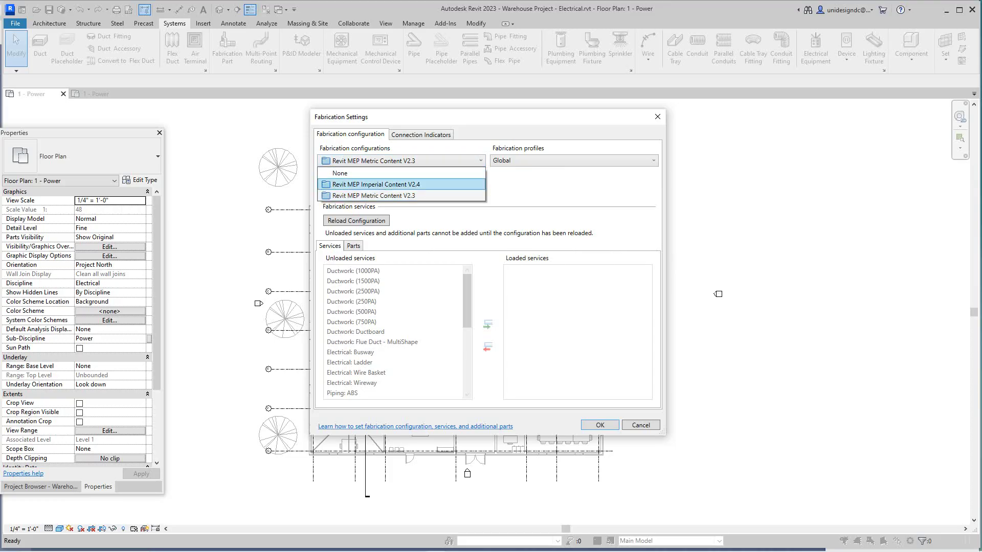
pyautogui.click(394, 185)
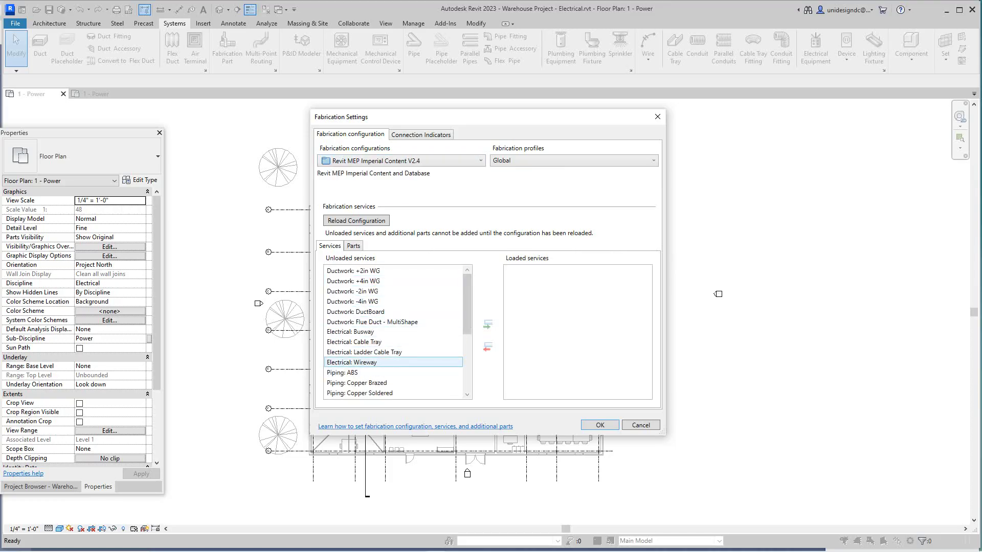
pyautogui.scroll(-4, 394, 362)
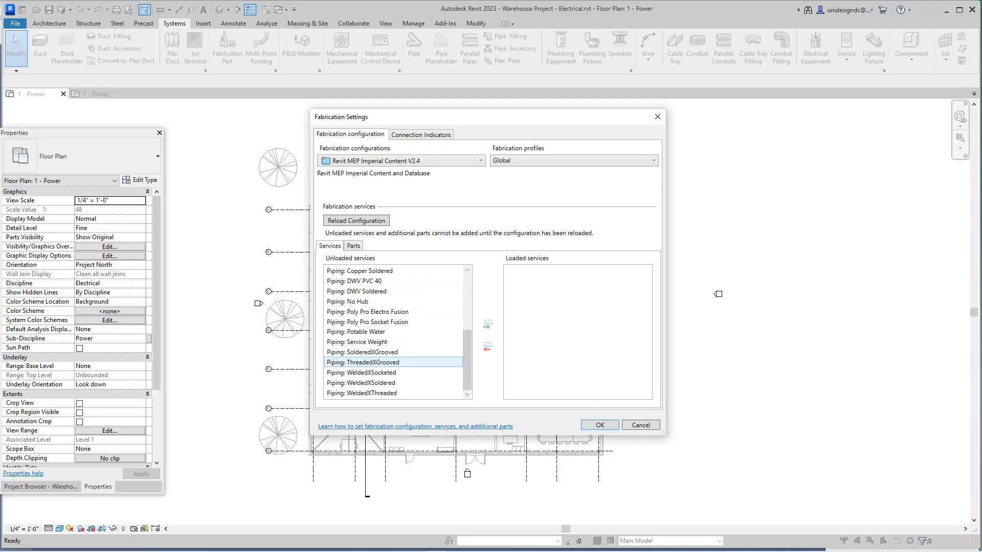
pyautogui.scroll(3, 394, 362)
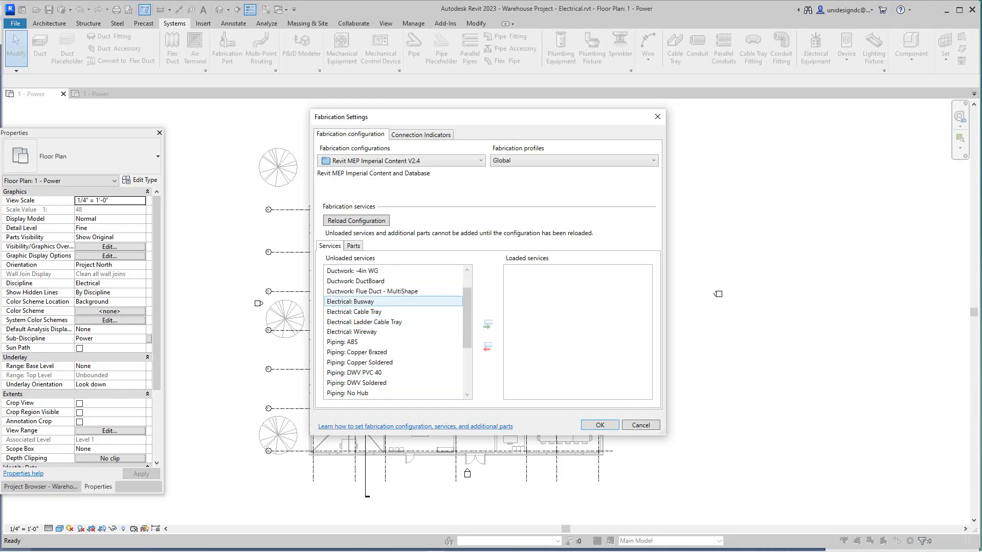
pyautogui.scroll(-1, 394, 271)
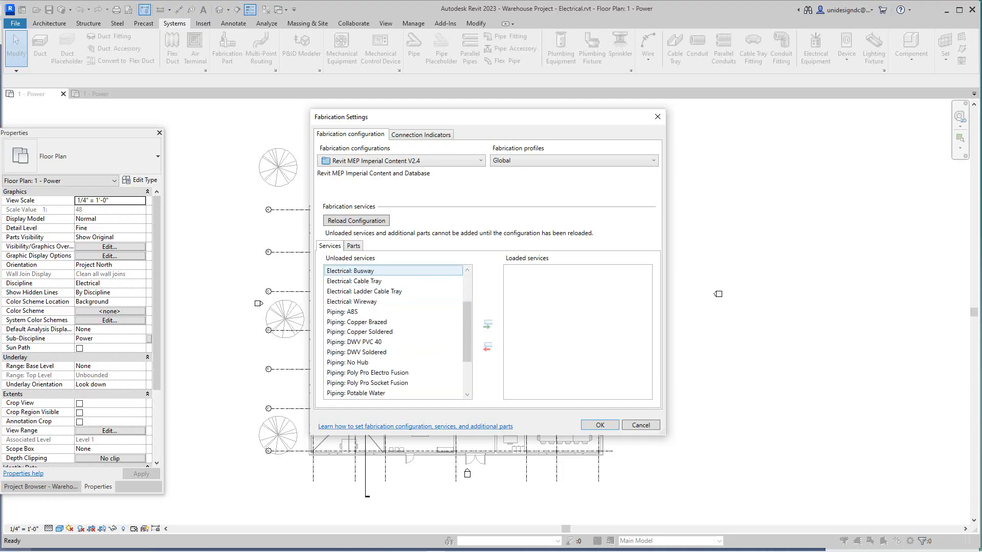
pyautogui.scroll(-2, 393, 281)
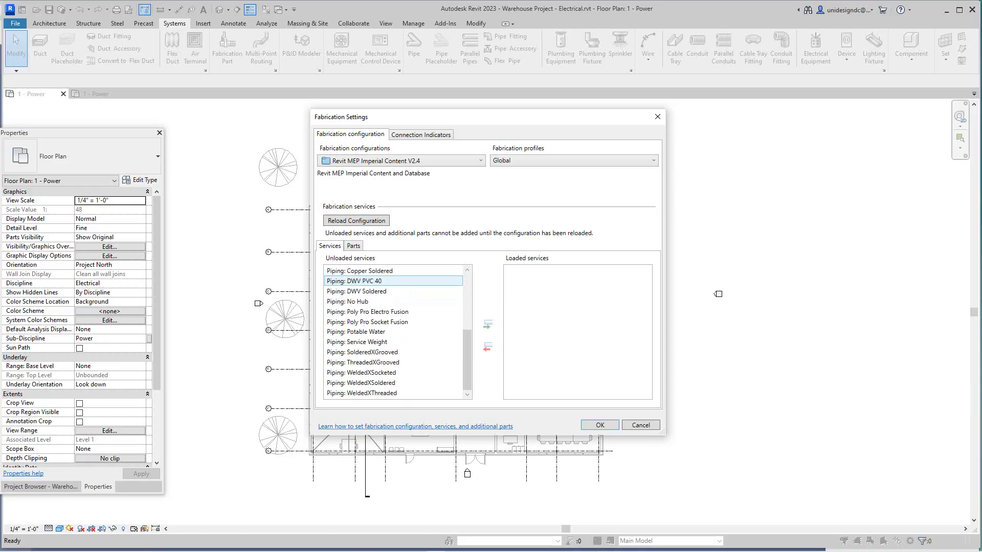
pyautogui.scroll(4, 394, 289)
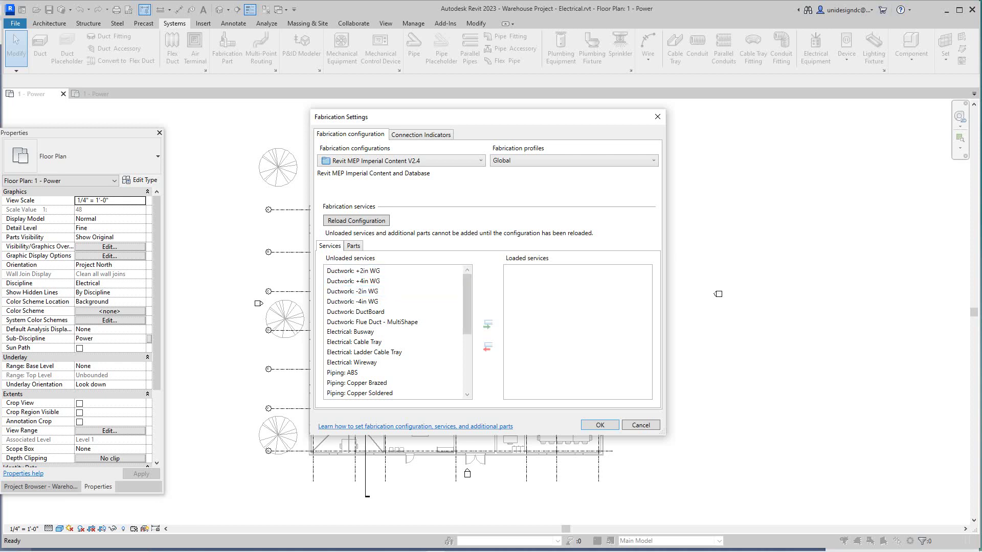
pyautogui.moveTo(467, 297)
pyautogui.mouseDown()
pyautogui.moveTo(467, 329)
pyautogui.moveTo(467, 295)
pyautogui.mouseUp()
# Set the fabrication configuration to Revit MEP Metric Content V2.3 and load the Electrical: Wire Basket and Electrical: Wireway services.
pyautogui.click(402, 160)
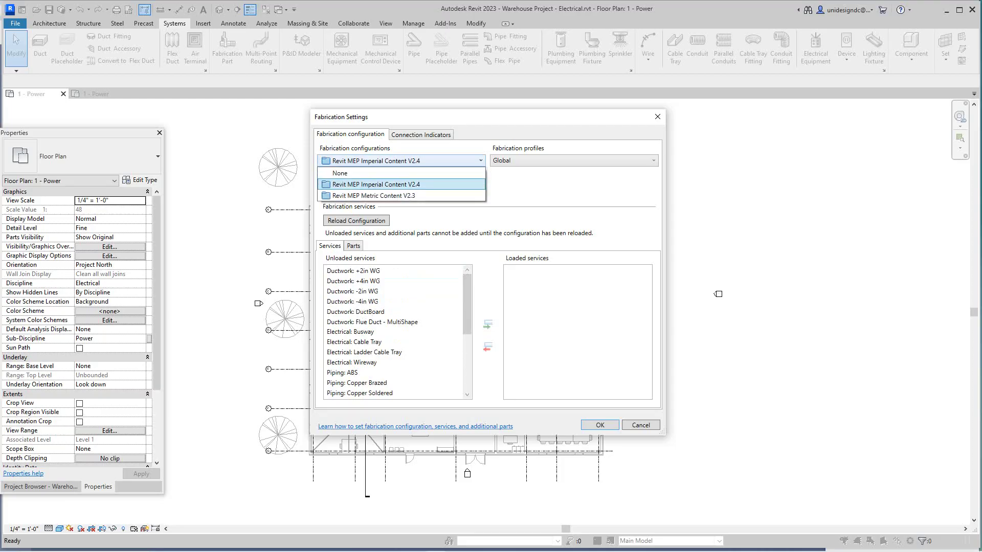
pyautogui.click(373, 195)
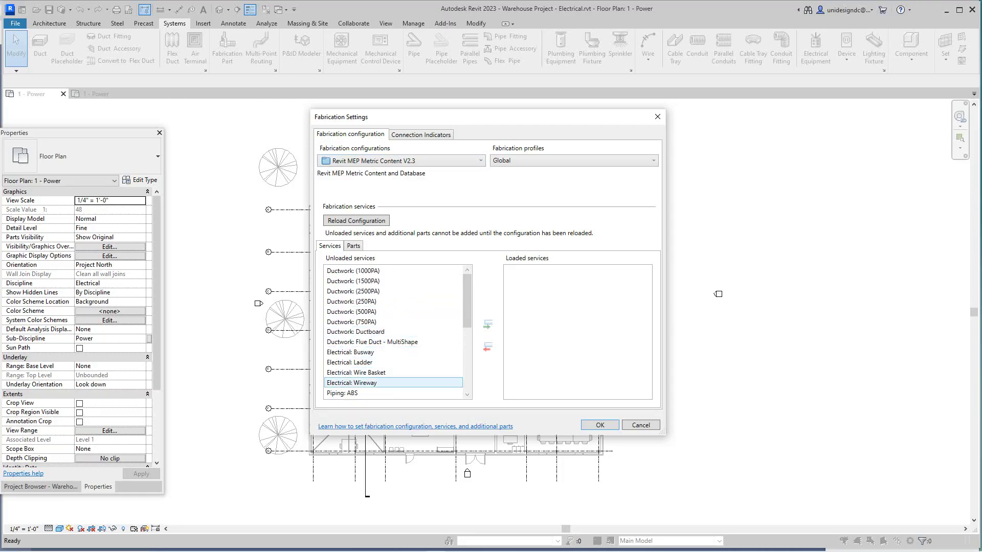
pyautogui.click(384, 373)
pyautogui.click(487, 324)
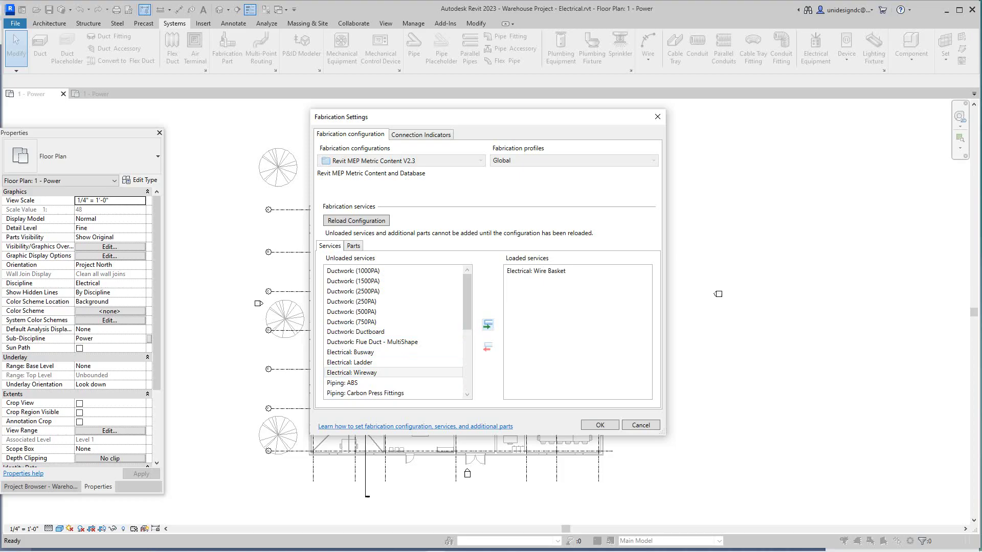
pyautogui.click(383, 373)
pyautogui.click(487, 324)
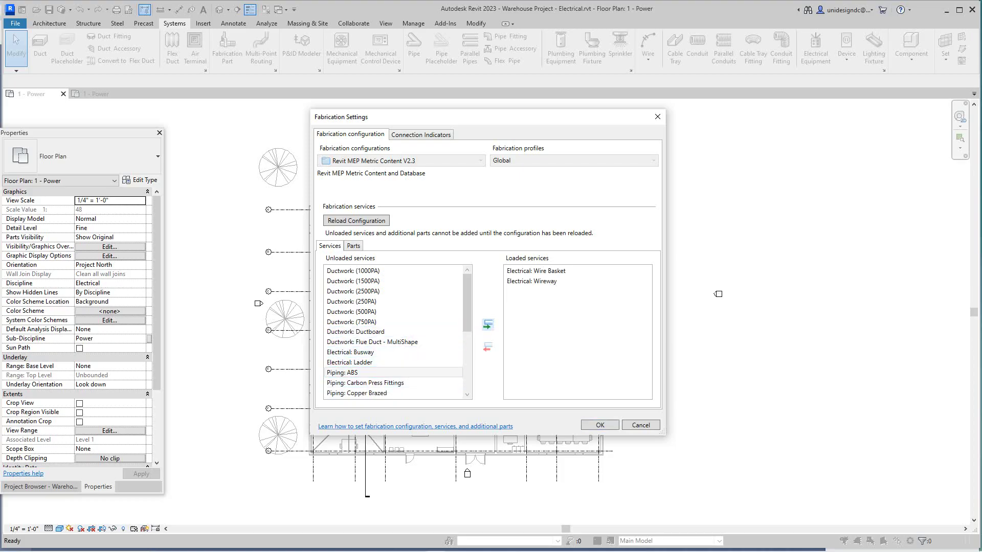
# Load the Electrical: Ladder service as well, accept the fabrication settings, and recheck the loaded services.
pyautogui.click(350, 362)
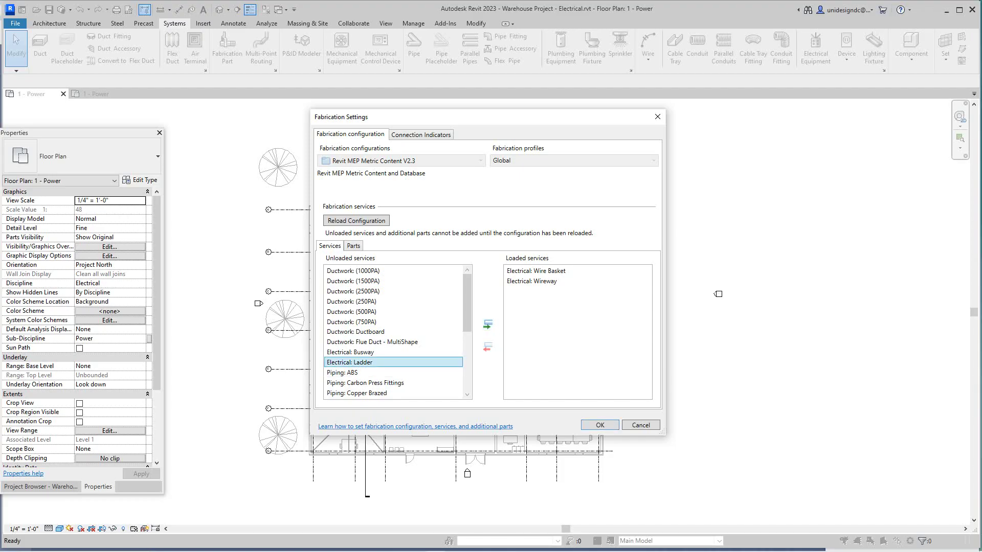
pyautogui.click(487, 324)
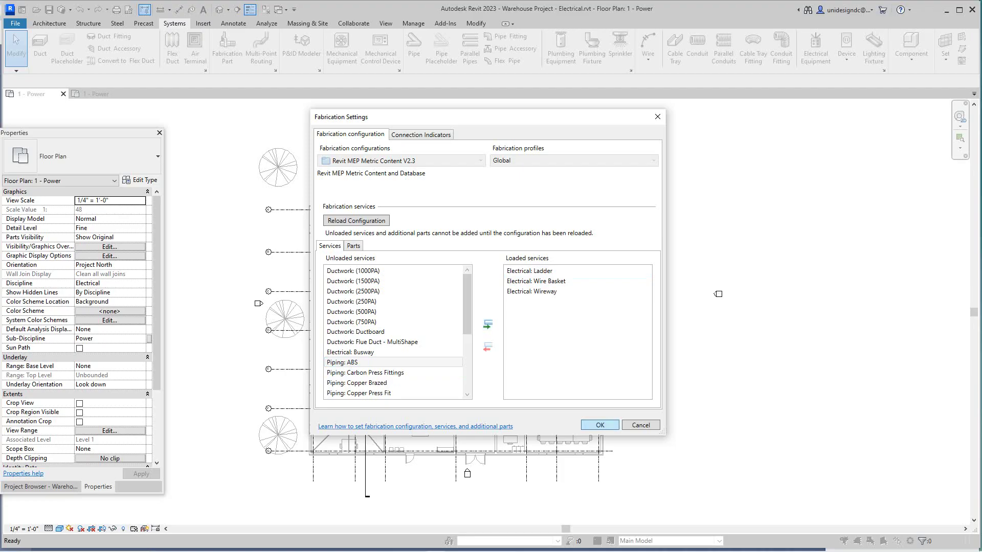
pyautogui.click(600, 425)
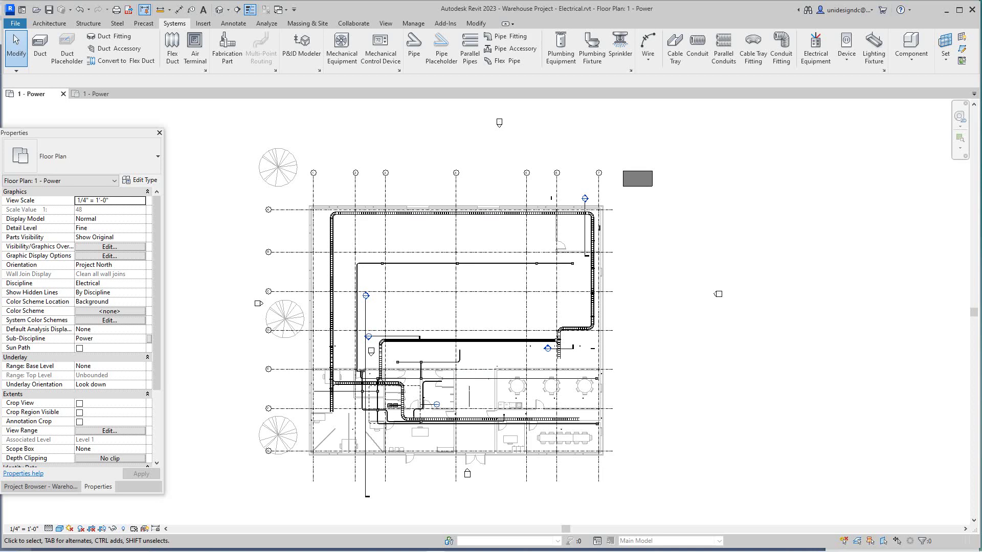
pyautogui.click(276, 71)
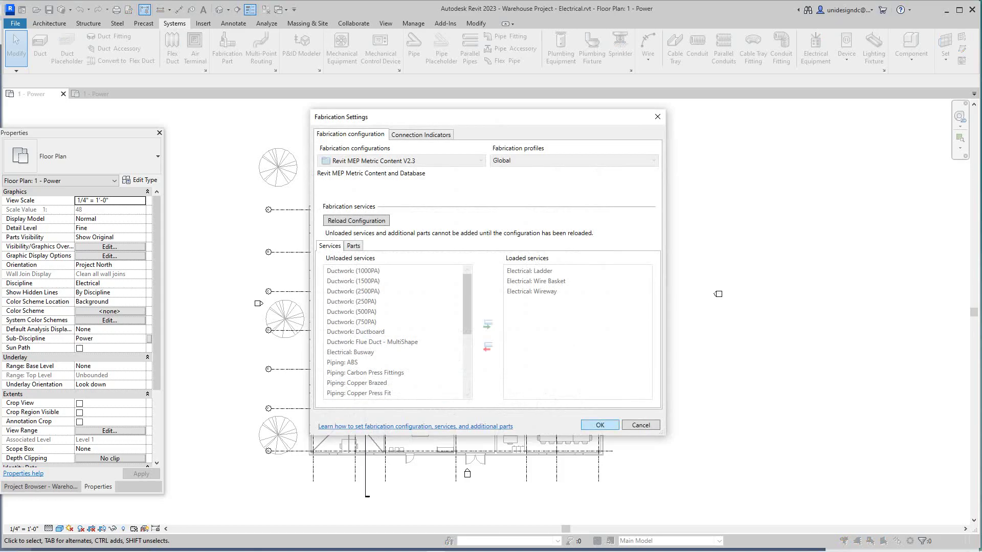
pyautogui.press('Return')
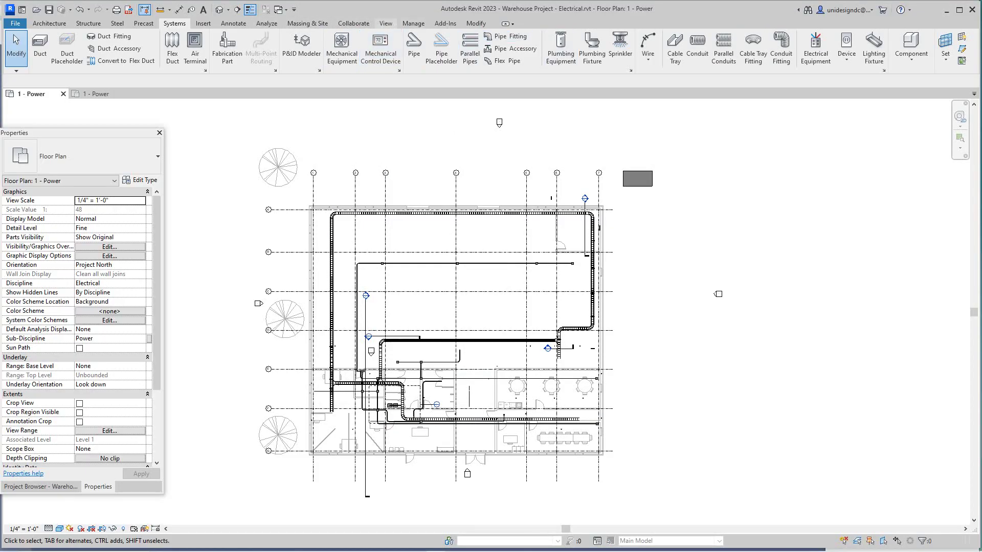
# Show the MEP Fabrication Parts palette.
pyautogui.click(386, 23)
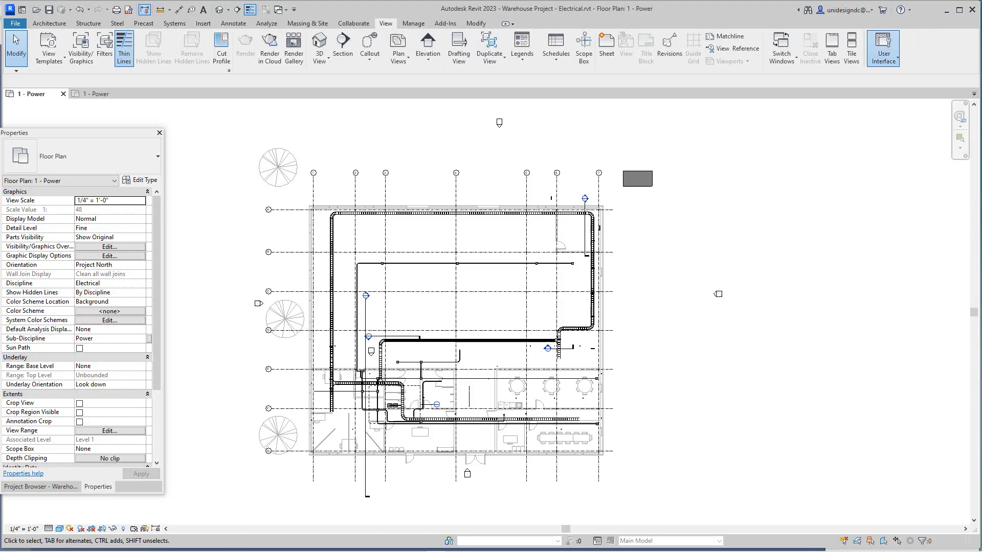
pyautogui.click(884, 48)
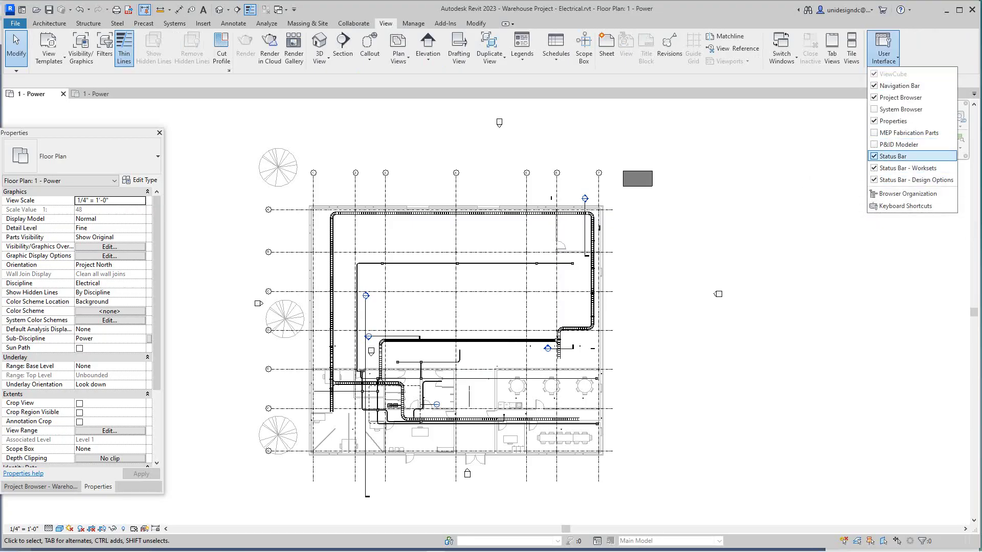
pyautogui.click(909, 132)
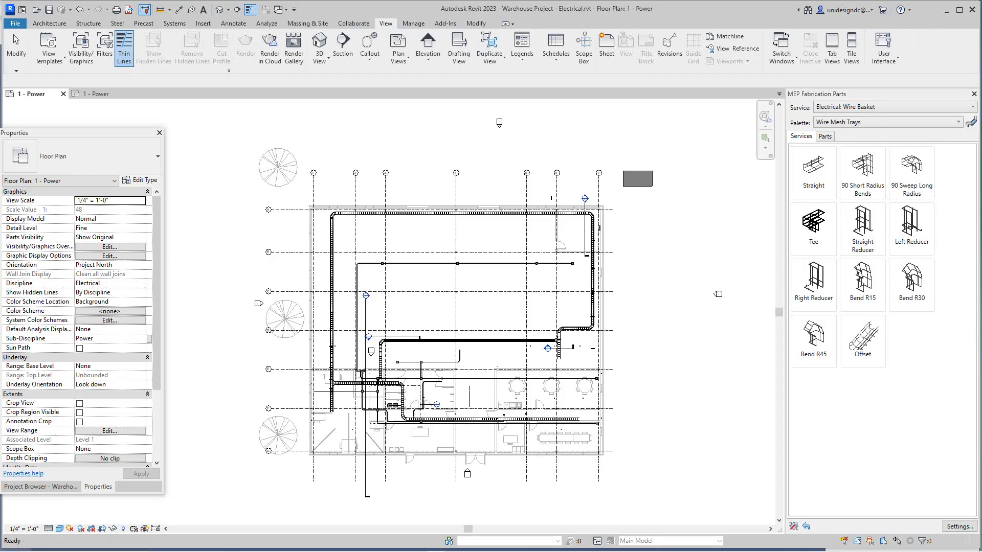
# Look through the available parts of the Electrical: Ladder and Electrical: Wireway services, including the part groups offered for Wireway.
pyautogui.click(972, 106)
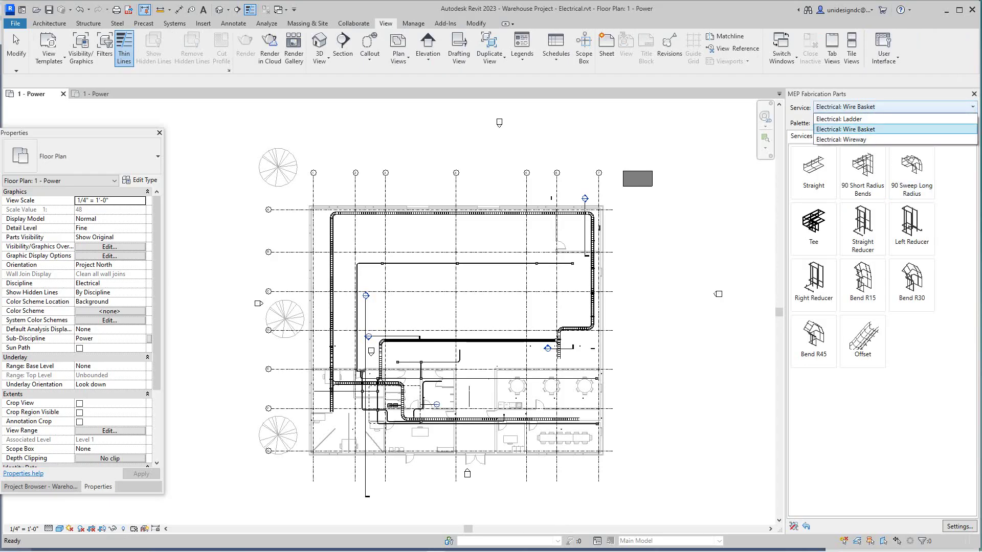
pyautogui.click(839, 119)
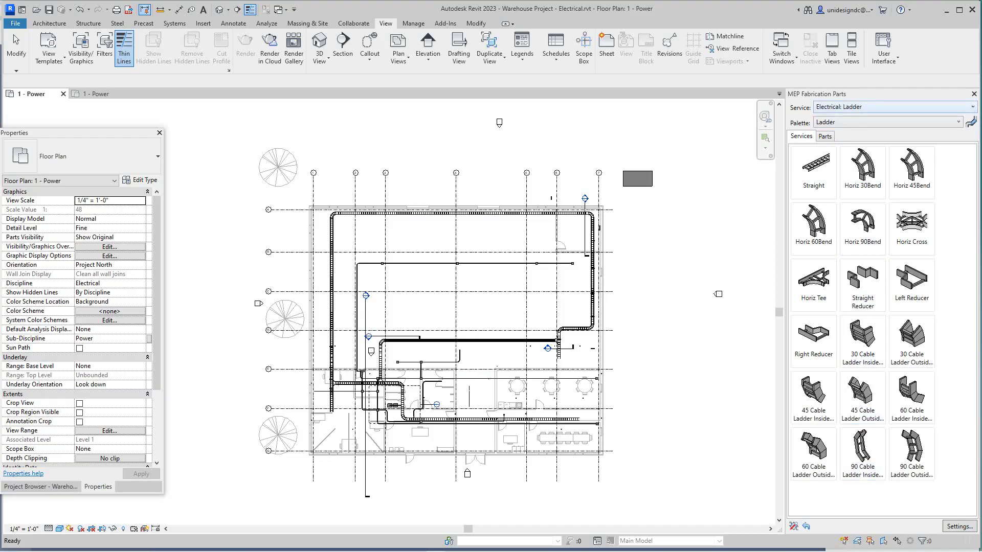
pyautogui.click(971, 106)
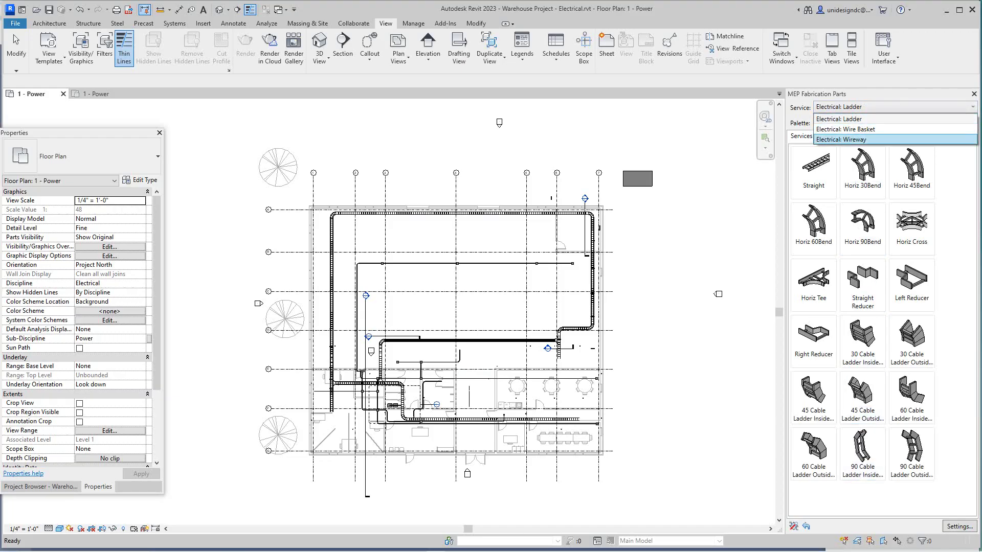
pyautogui.click(849, 140)
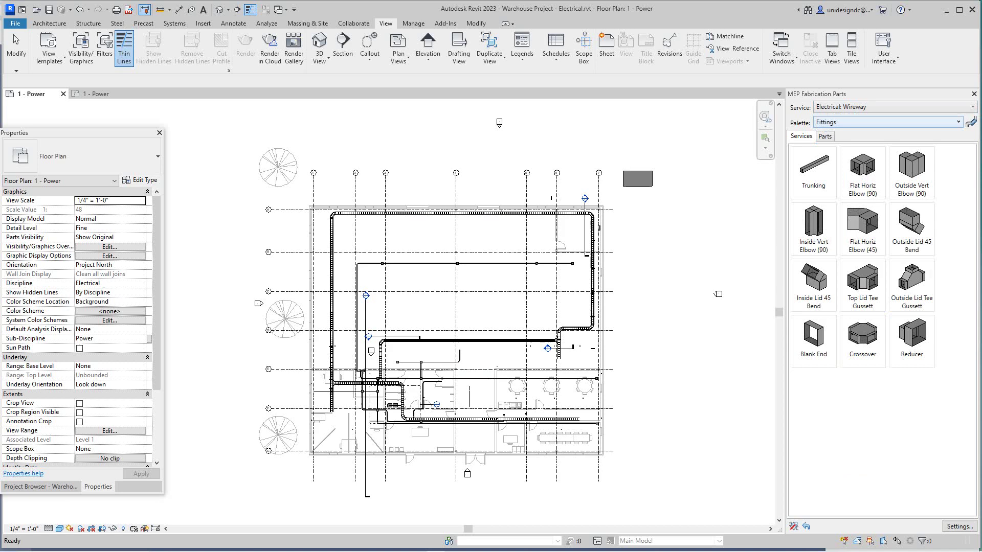
pyautogui.click(958, 123)
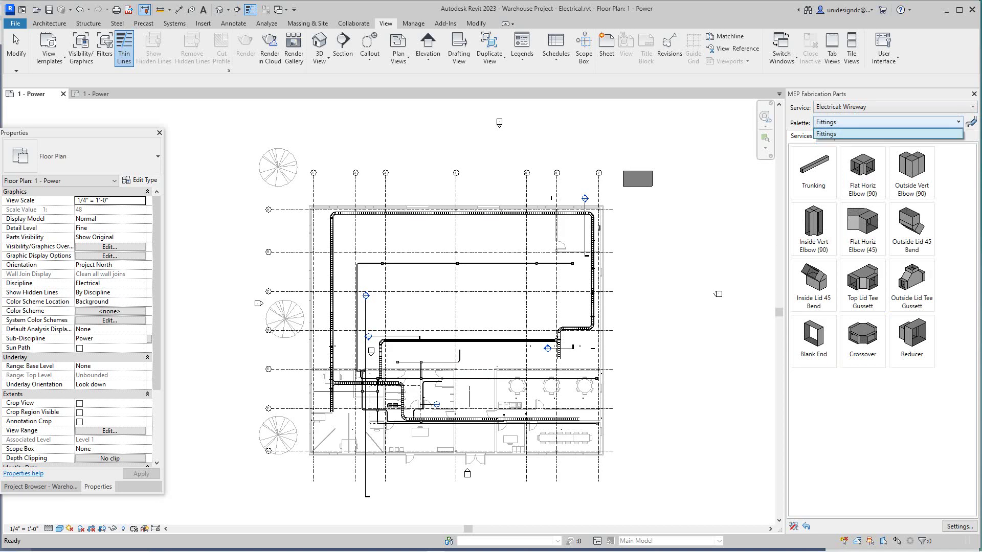
pyautogui.press('Return')
pyautogui.click(958, 122)
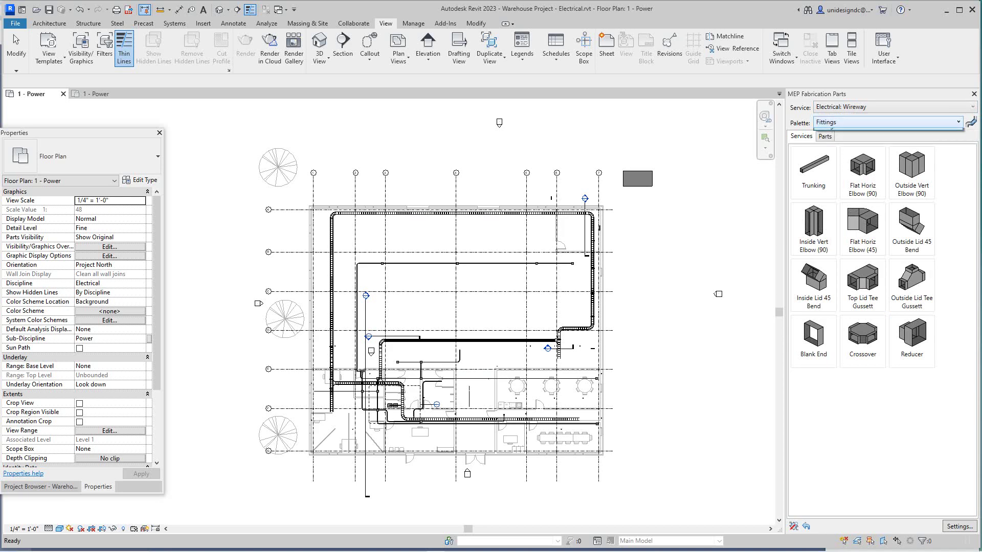
pyautogui.click(958, 122)
# Switch the fabrication service to Electrical: Wire Basket.
pyautogui.click(972, 107)
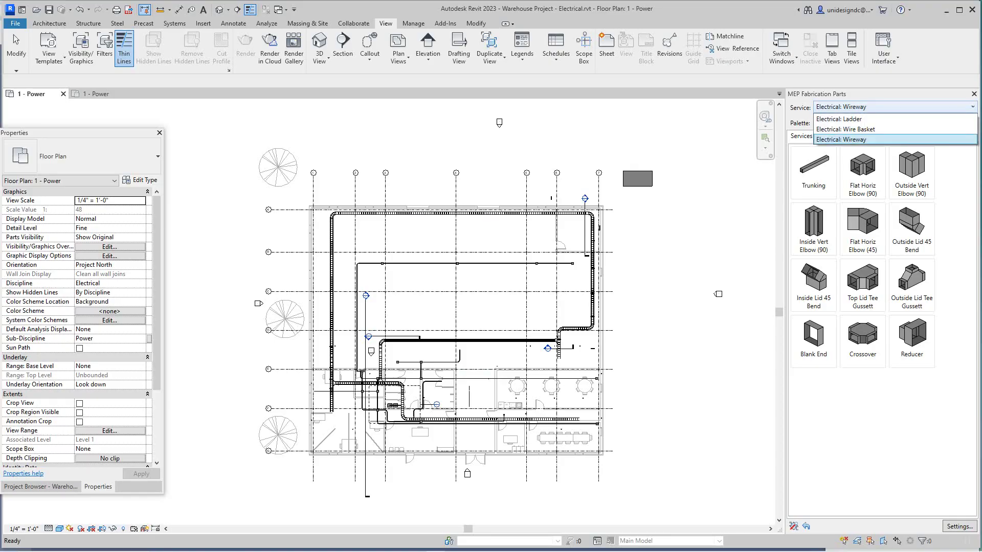
pyautogui.click(956, 129)
pyautogui.press('Up')
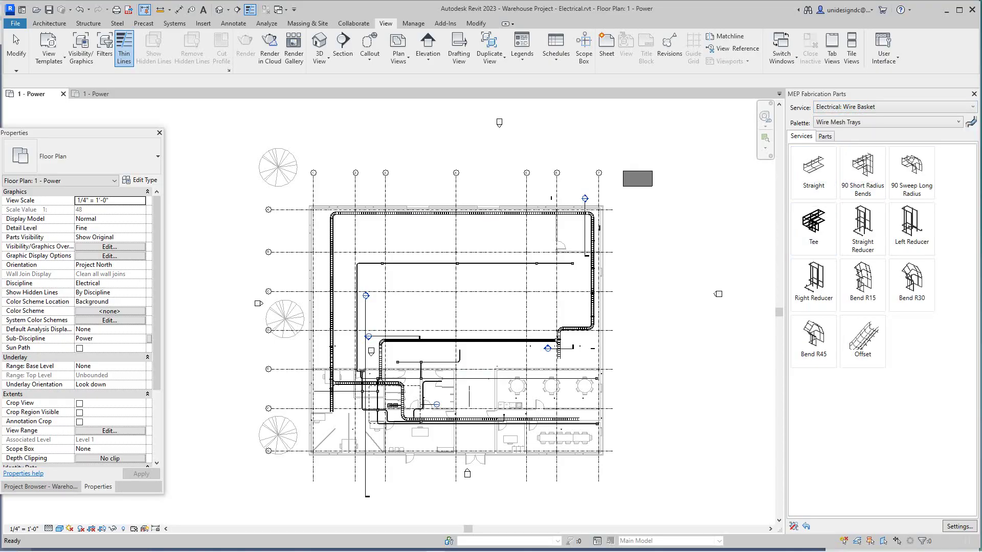
# Start placing a Straight wire mesh tray in the warehouse plan and set its middle elevation to 10' 0".
pyautogui.scroll(3, 535, 226)
pyautogui.scroll(2, 551, 330)
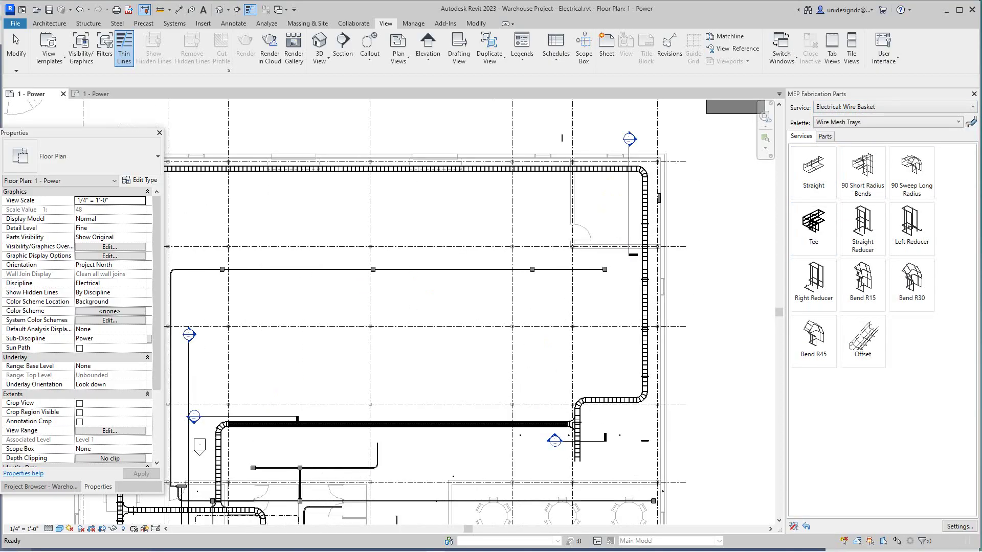
pyautogui.scroll(-2, 588, 375)
pyautogui.moveTo(588, 376); pyautogui.dragTo(648, 384, button='middle')
pyautogui.scroll(5, 604, 303)
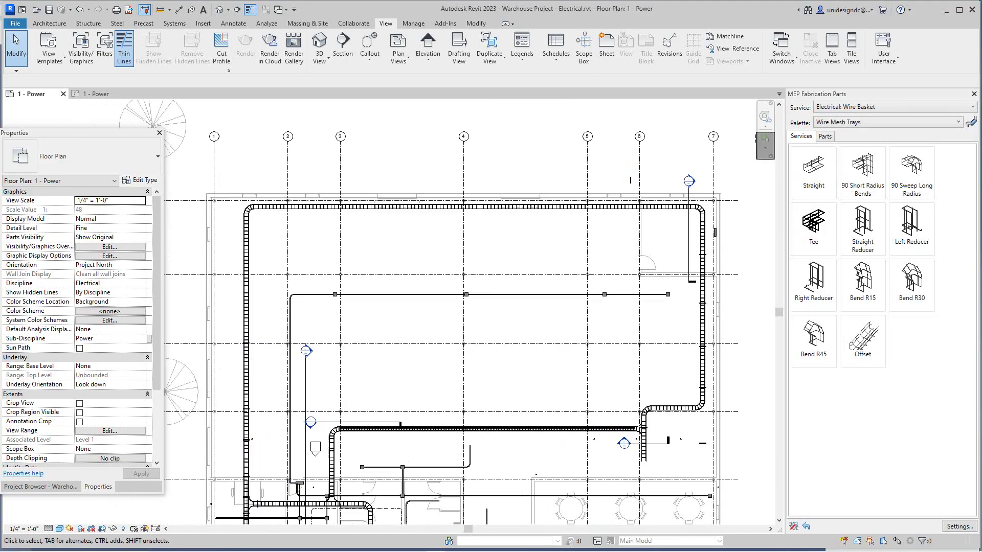
pyautogui.scroll(2, 530, 170)
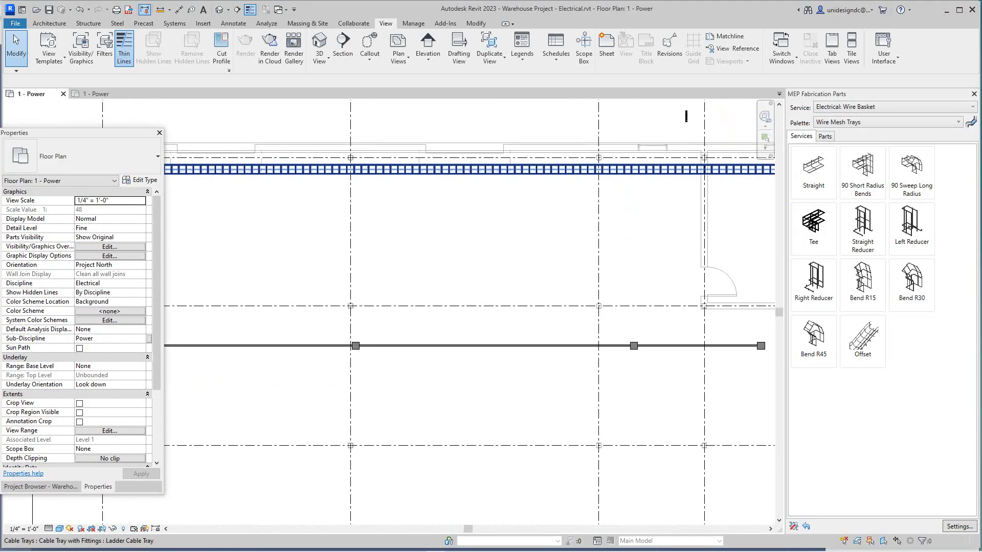
pyautogui.scroll(-6, 527, 184)
pyautogui.scroll(5, 524, 220)
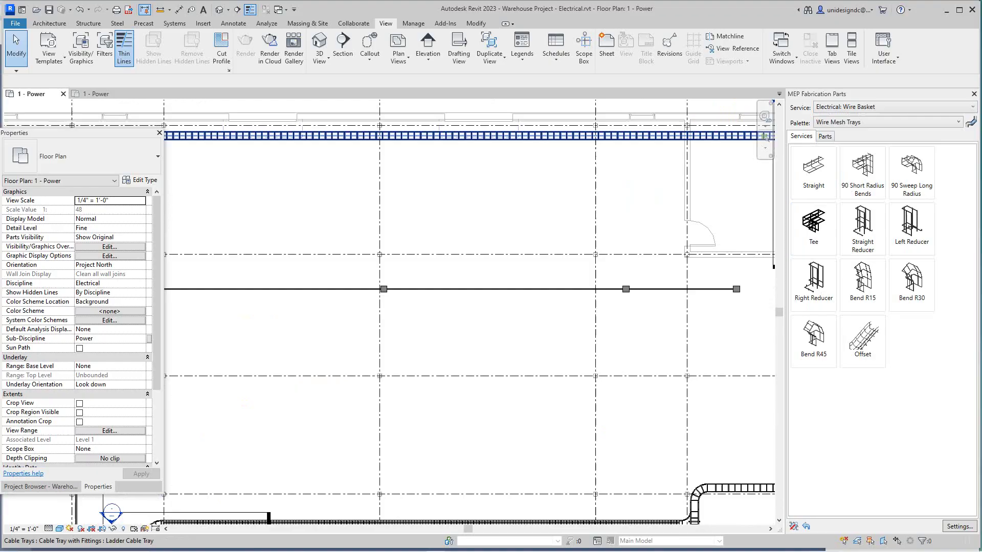
pyautogui.scroll(-3, 523, 149)
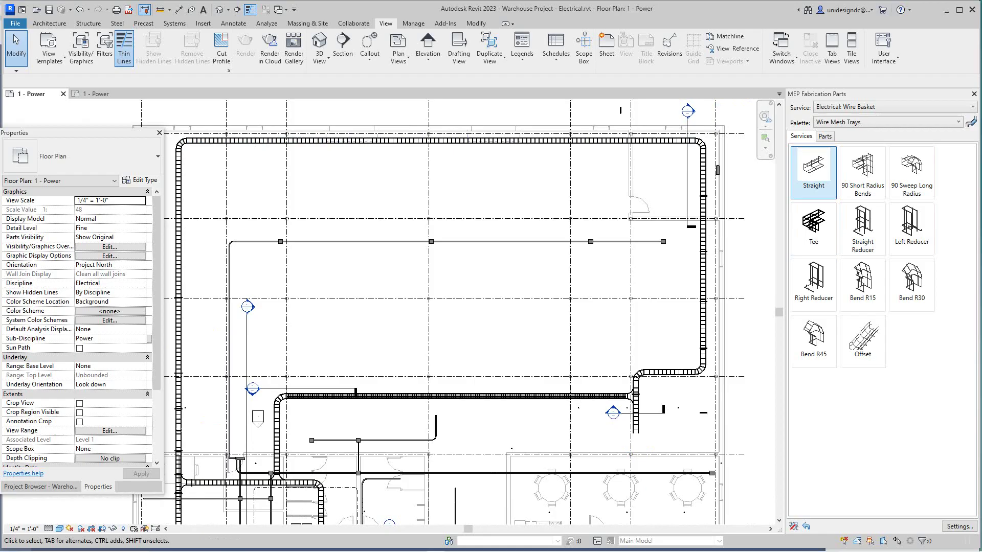
pyautogui.click(813, 169)
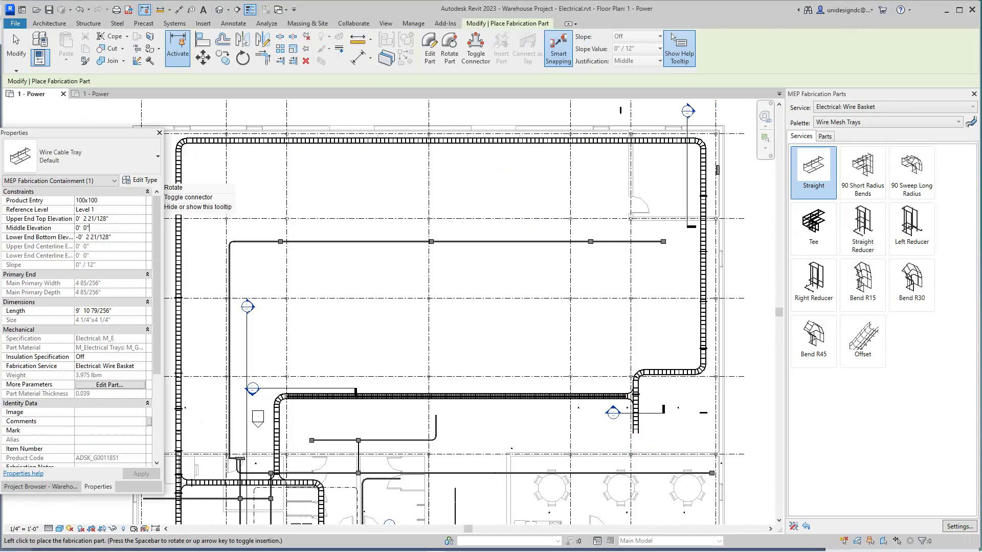
pyautogui.click(88, 228)
pyautogui.write('10')
pyautogui.press('Return')
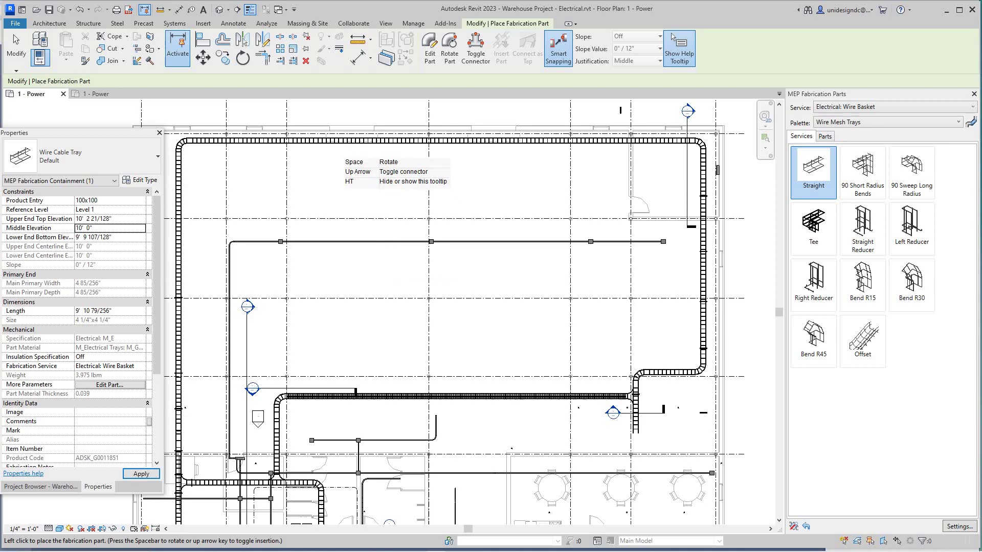
# Place two 100x100 straight wire trays end to end above the horizontal conduit run and finish the placement.
pyautogui.scroll(2, 365, 211)
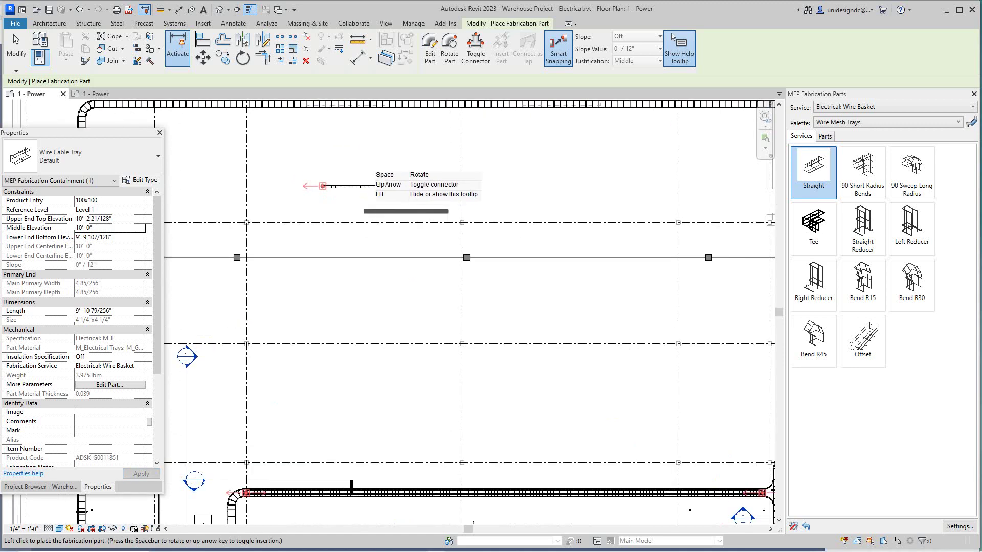
pyautogui.scroll(4, 388, 193)
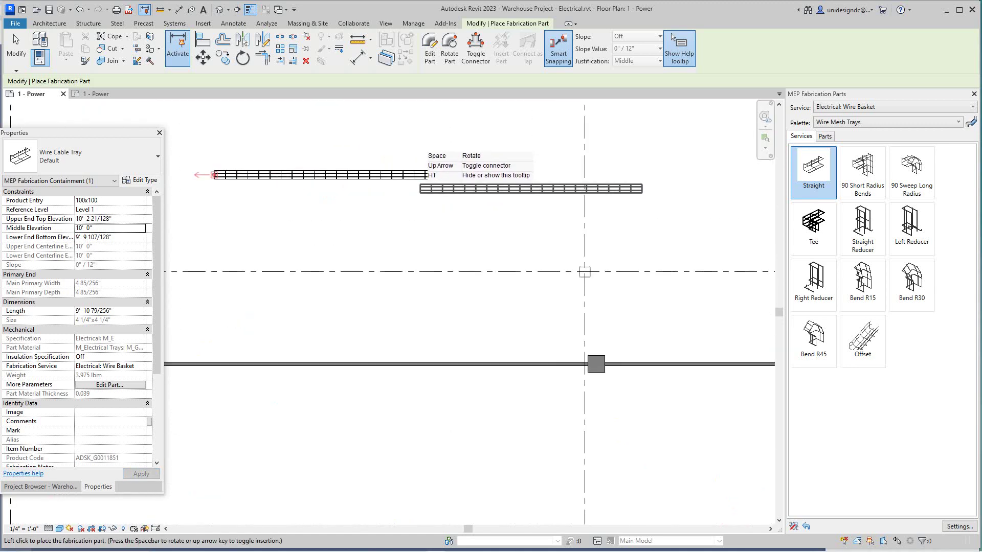
pyautogui.click(439, 175)
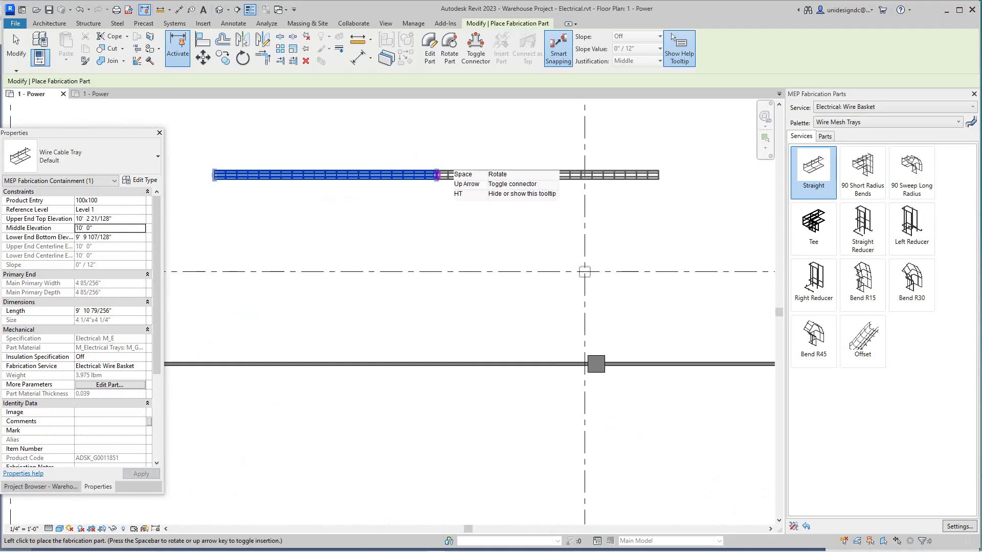
pyautogui.scroll(-2, 173, 246)
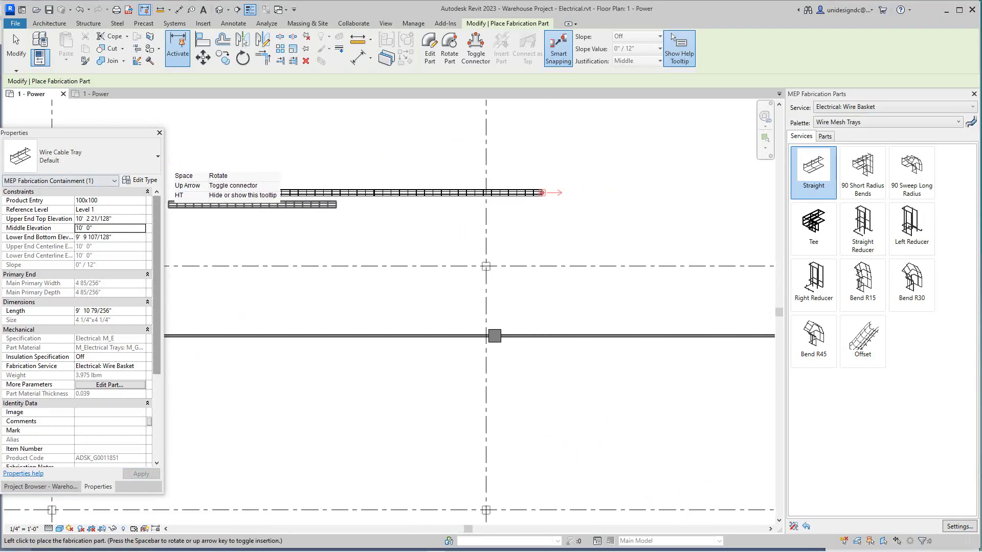
pyautogui.moveTo(289, 236); pyautogui.dragTo(374, 237, button='middle')
pyautogui.scroll(-1, 371, 239)
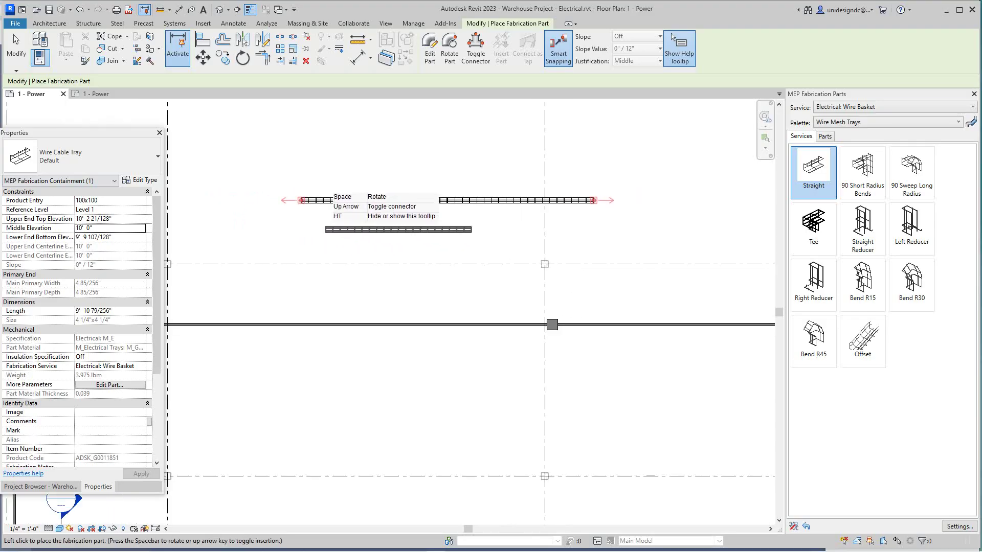
pyautogui.scroll(2, 324, 230)
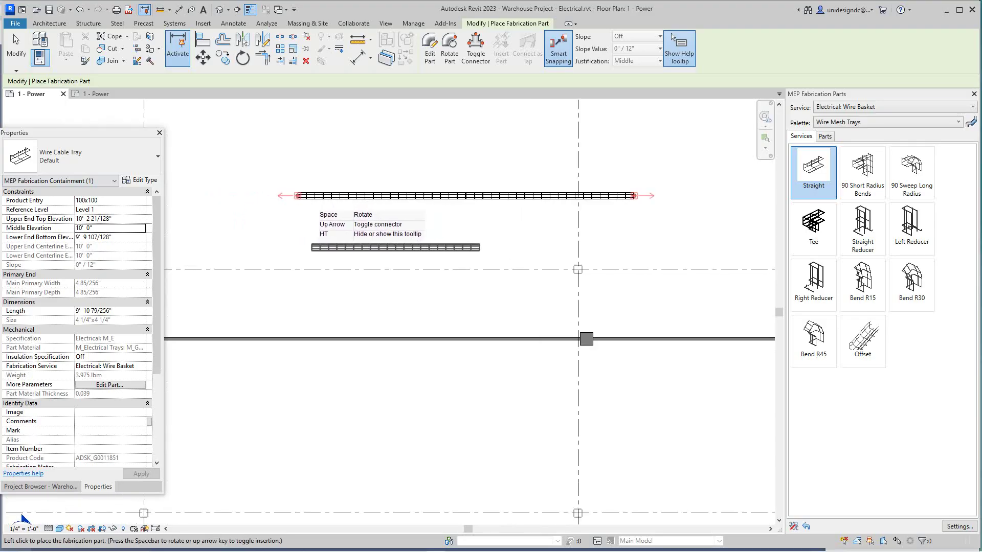
pyautogui.rightClick(312, 248)
pyautogui.click(339, 254)
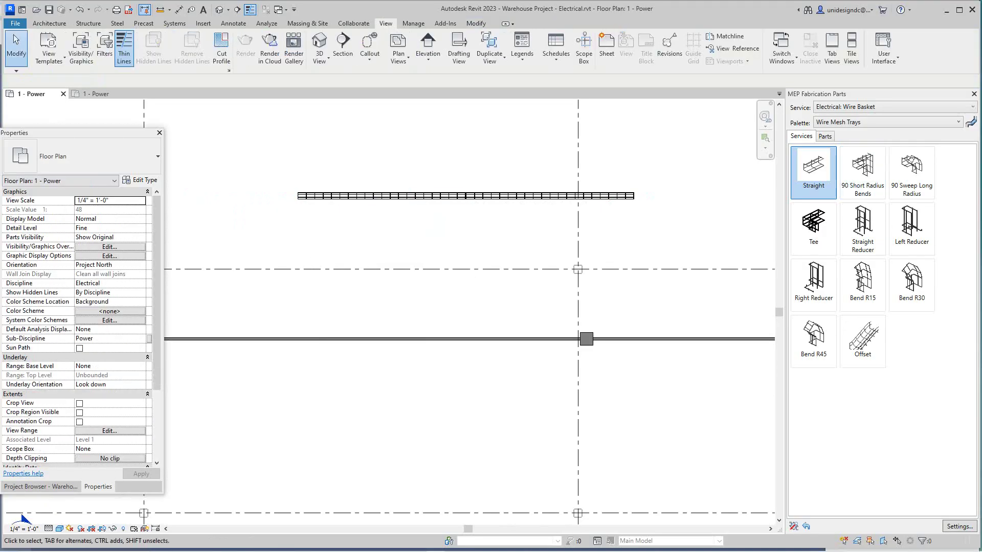
# Place two straight wire trays with product entry 600x100 end to end just below the narrow tray run.
pyautogui.click(813, 173)
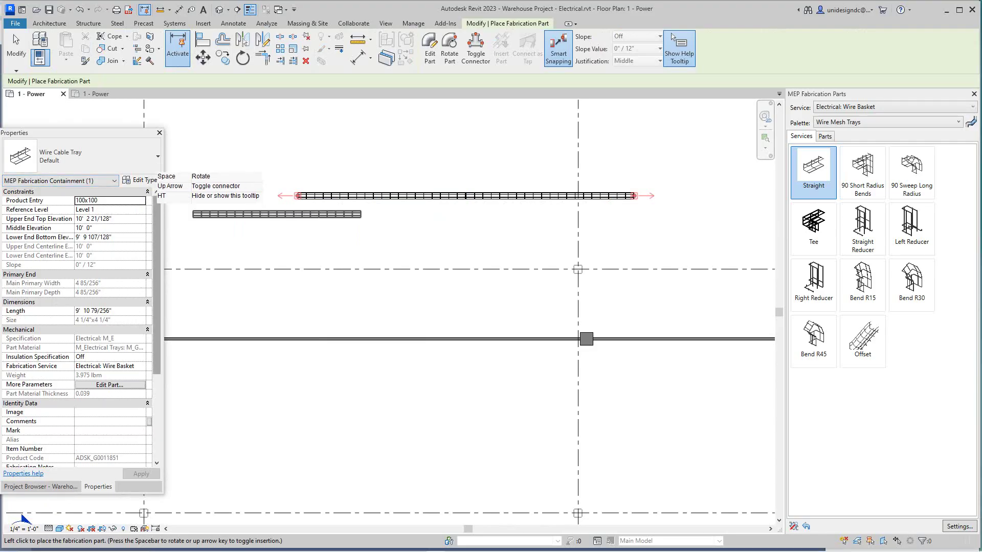
pyautogui.click(142, 201)
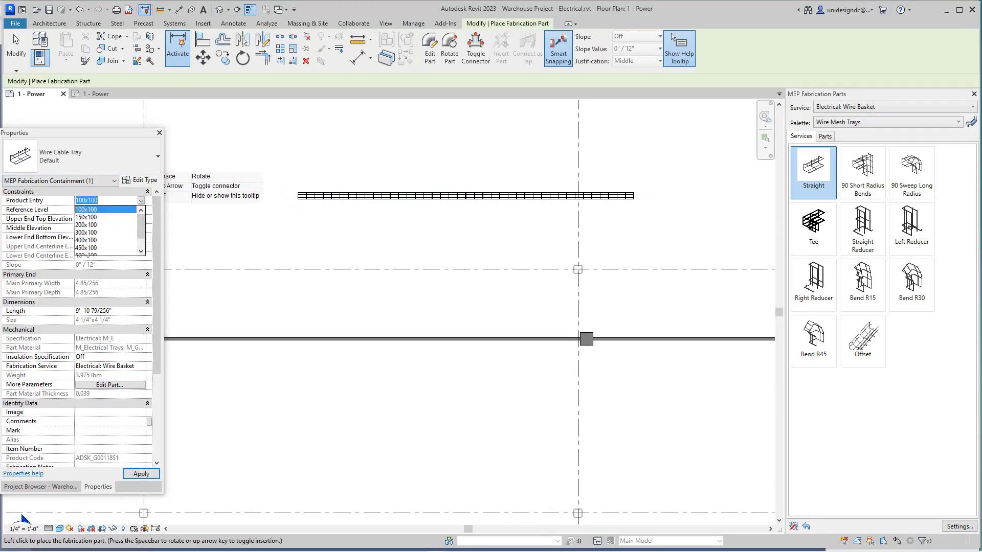
pyautogui.scroll(-1, 673, 38)
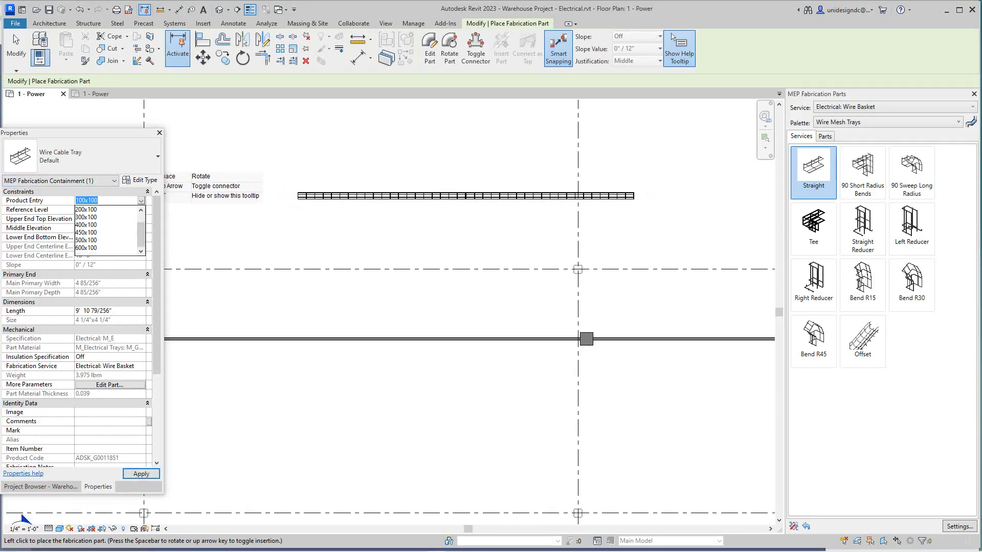
pyautogui.press('Return')
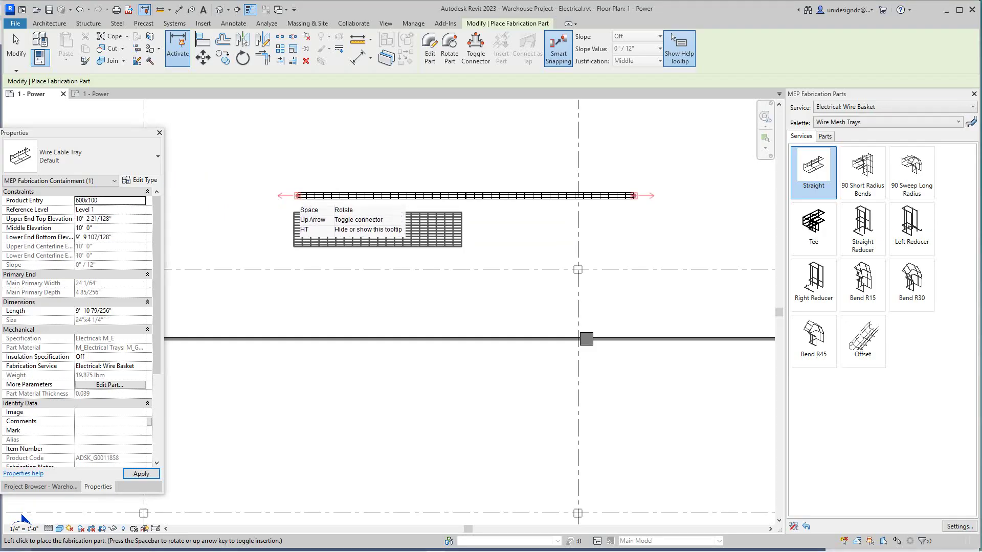
pyautogui.click(298, 237)
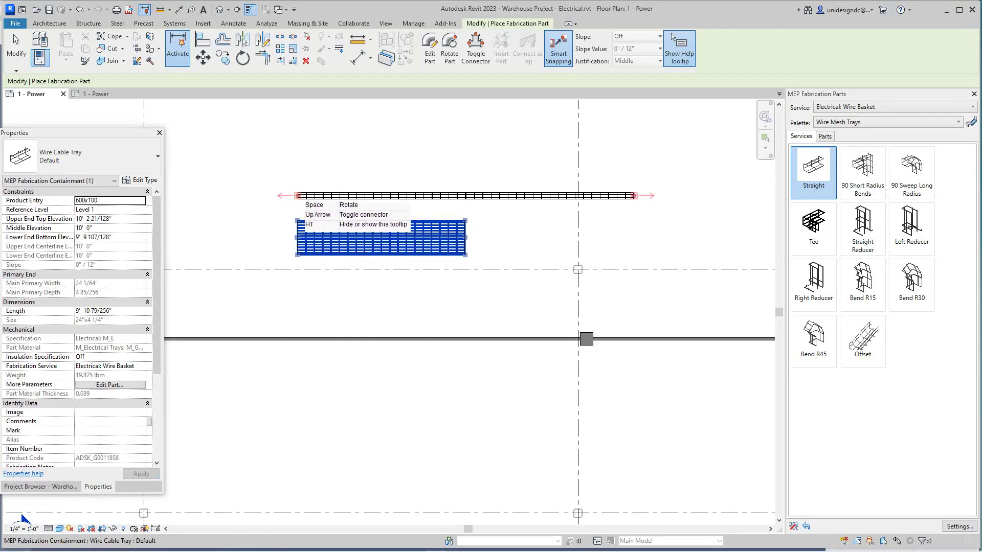
pyautogui.click(465, 238)
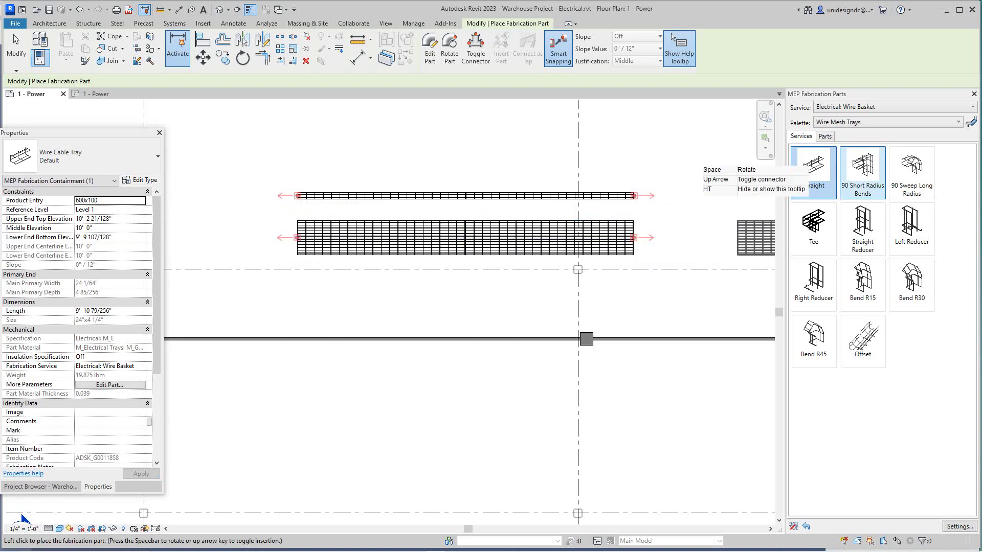
# Attach a 600x100 90 Short Radius Bend to the right end of the wide tray run, turning upward in plan.
pyautogui.click(862, 169)
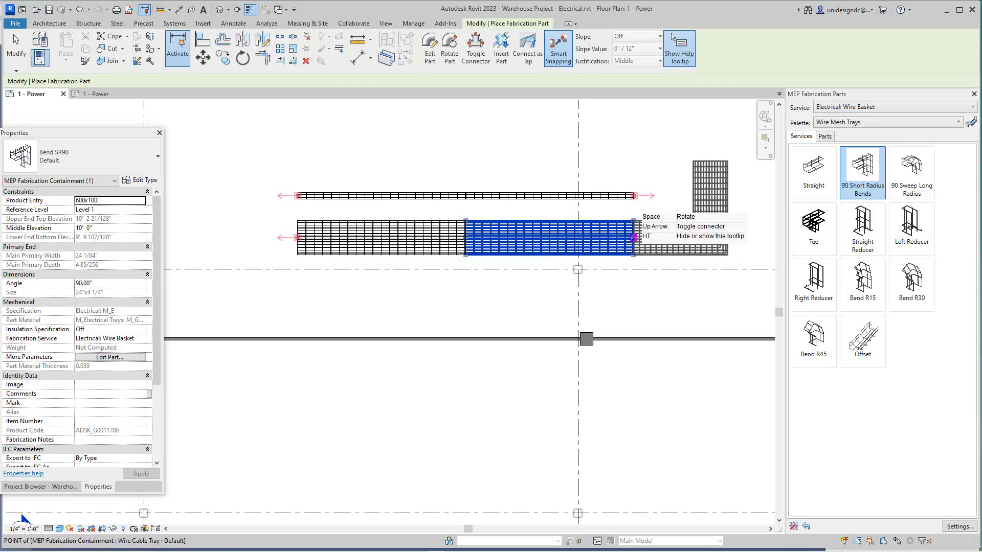
pyautogui.scroll(-3, 634, 238)
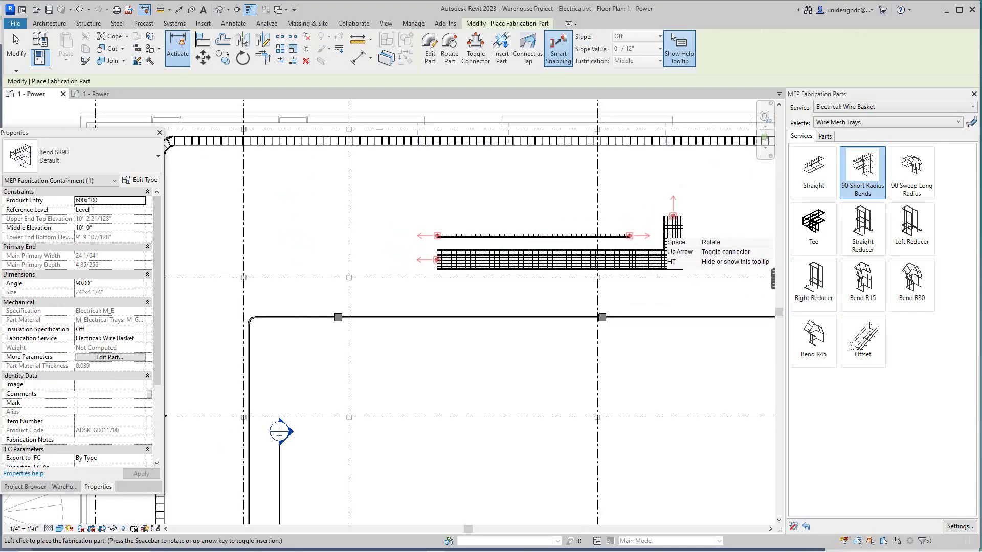
# Attach a 600x100 Bend R15 to the open upper end of the 90 short radius bend and finish the placement.
pyautogui.scroll(1, 716, 276)
pyautogui.click(863, 279)
pyautogui.press('Escape')
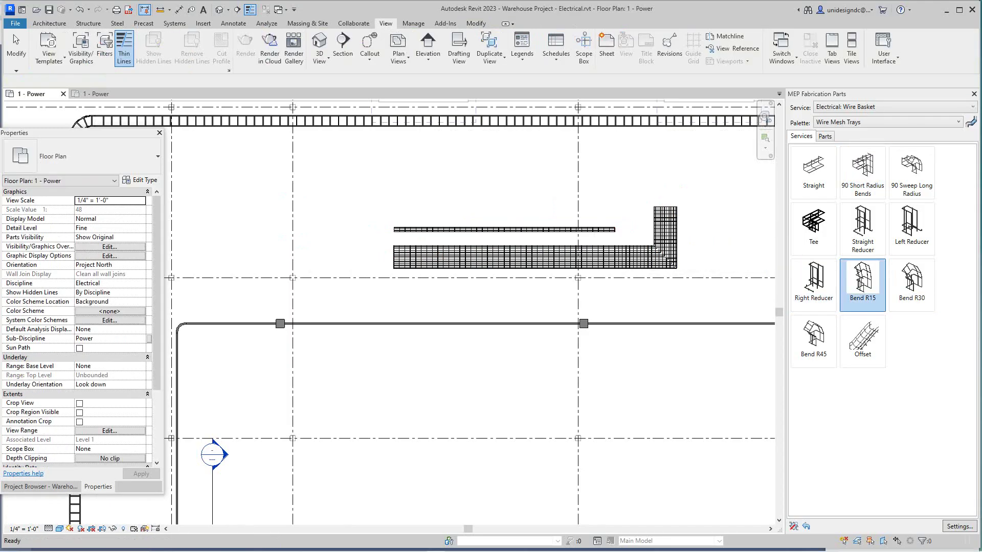
pyautogui.click(863, 279)
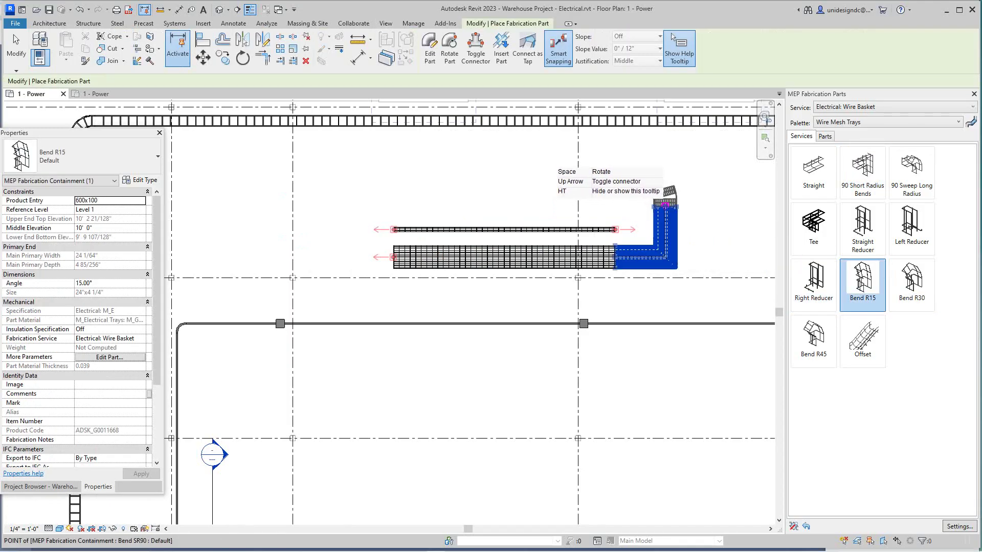
pyautogui.scroll(2, 667, 203)
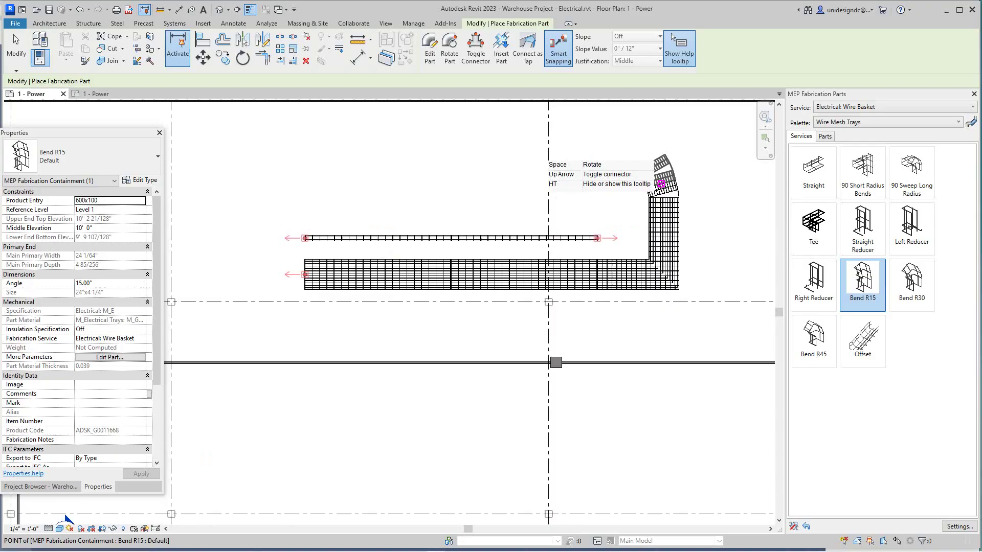
pyautogui.press('Escape')
pyautogui.rightClick(648, 192)
pyautogui.click(664, 197)
pyautogui.scroll(2, 667, 179)
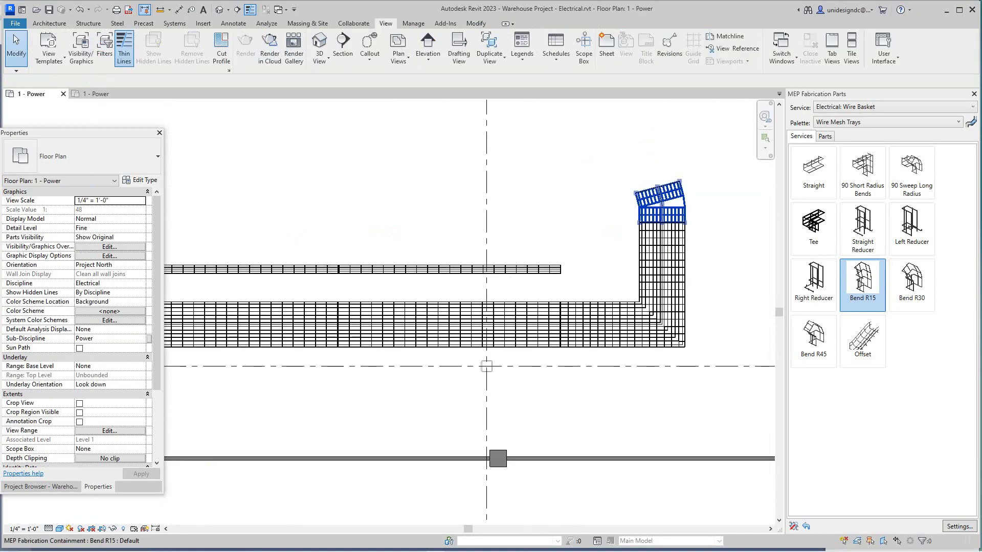
pyautogui.scroll(-1, 665, 232)
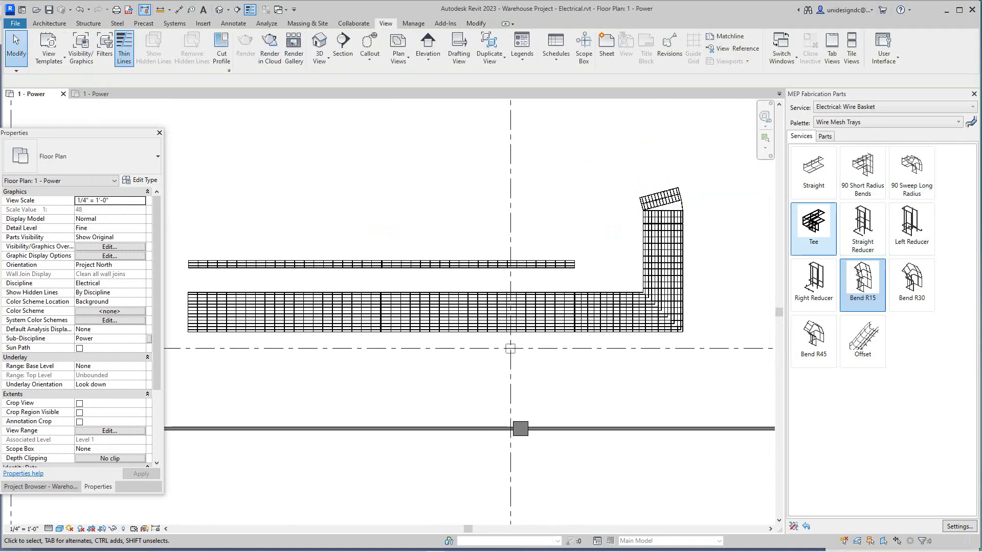
# Attach a second 600x100 Bend R15 to the open end of the first one, continuing the turn to the left.
pyautogui.click(863, 283)
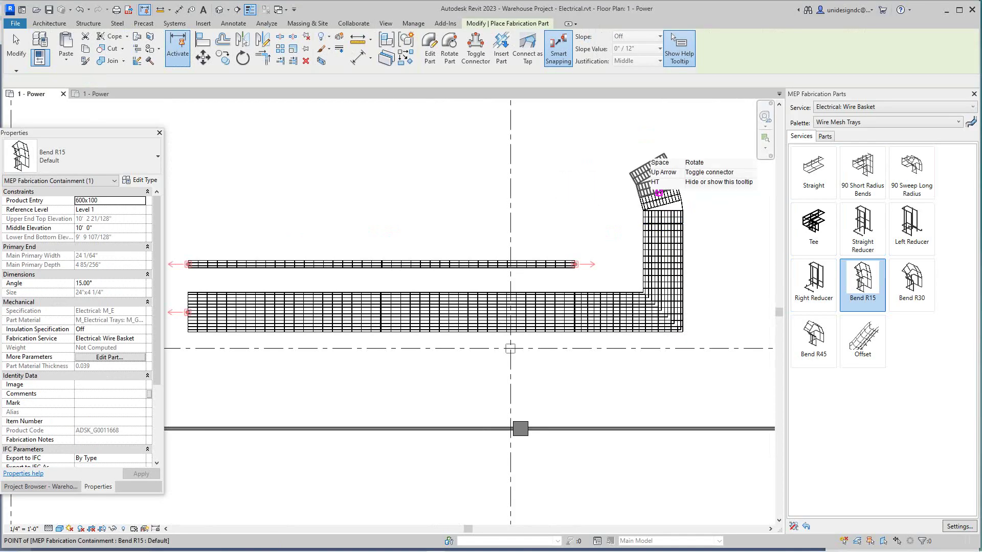
pyautogui.press('space')
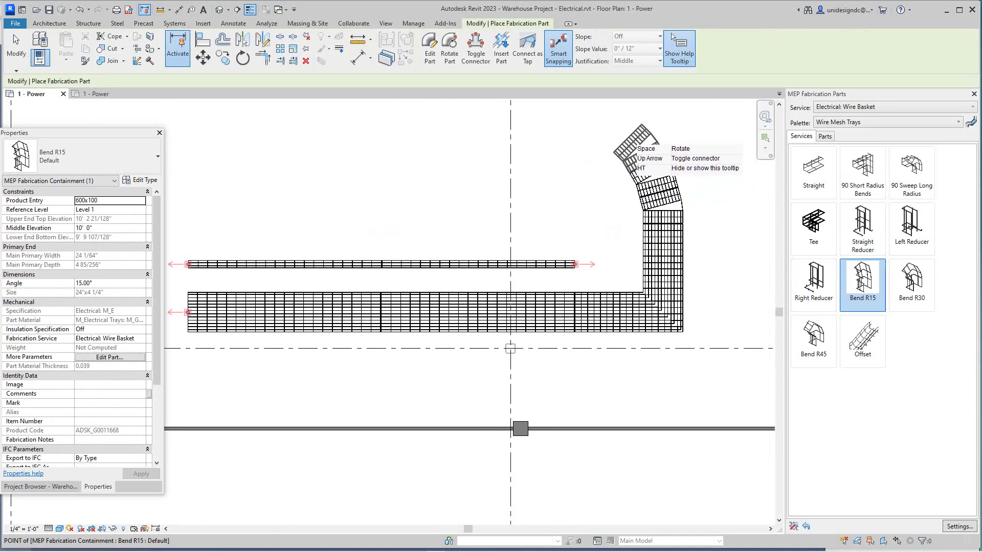
pyautogui.press('Escape')
# Try setting the outer Bend R15's angle to 90 degrees, disconnecting it from the network, and undo the change.
pyautogui.click(650, 177)
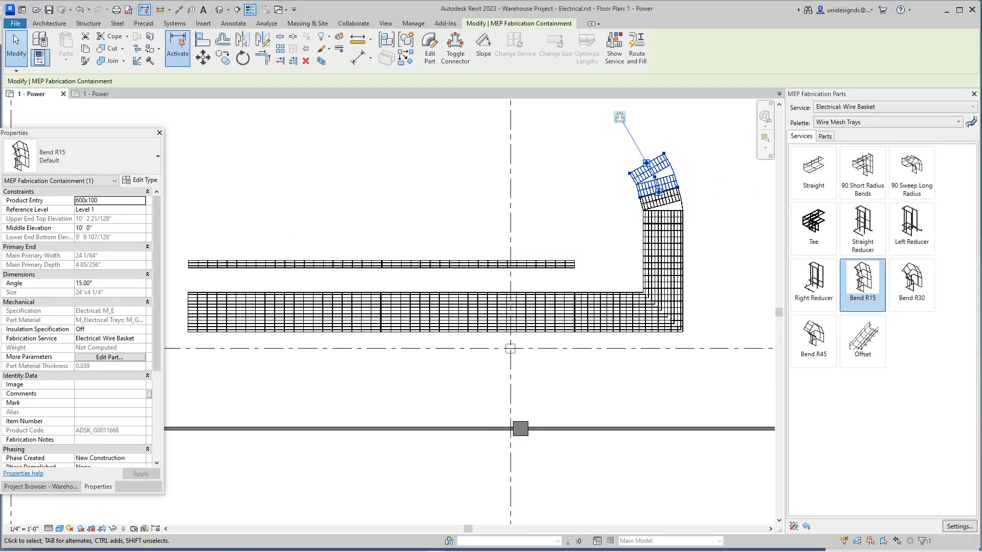
pyautogui.click(84, 283)
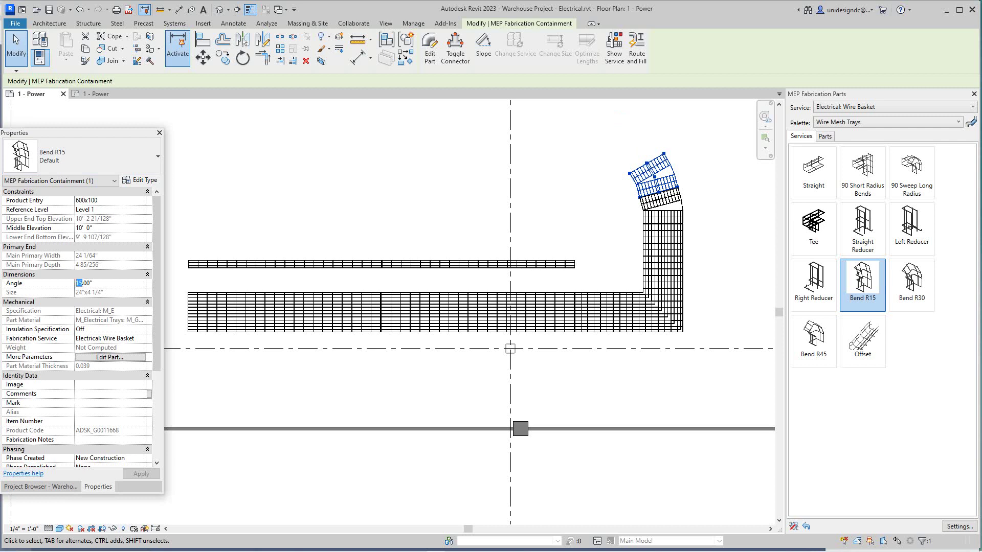
pyautogui.write('30')
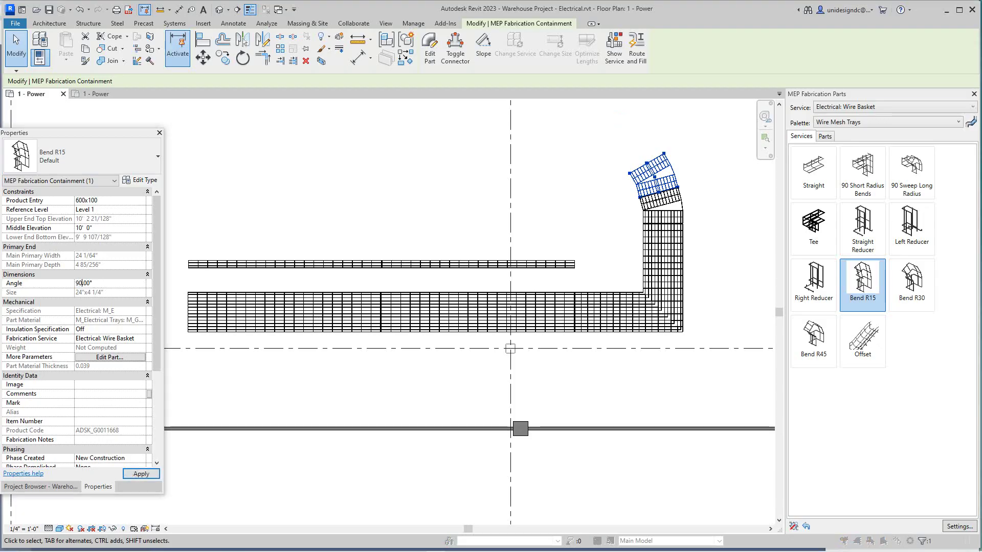
pyautogui.press('Return')
pyautogui.click(51, 350)
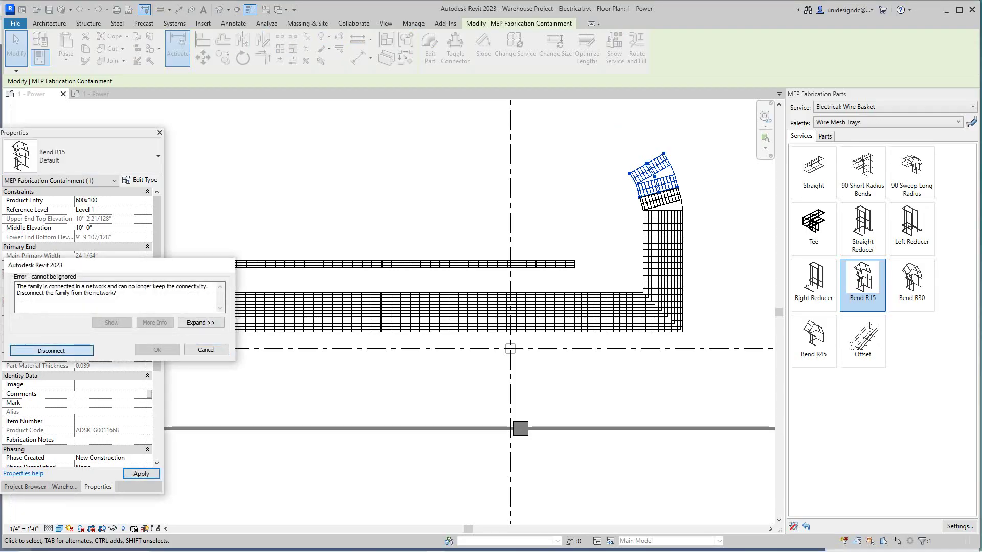
pyautogui.press('Escape')
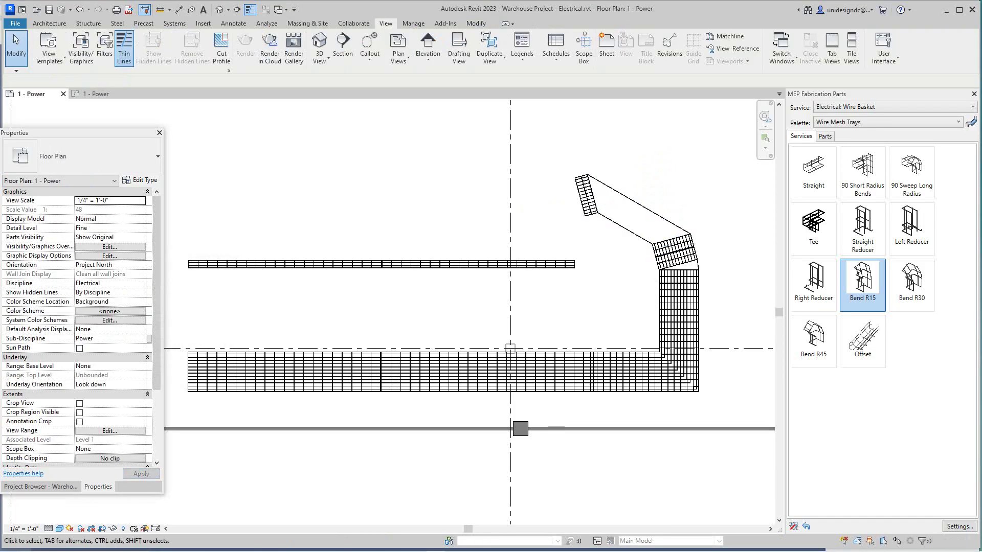
pyautogui.scroll(2, 639, 240)
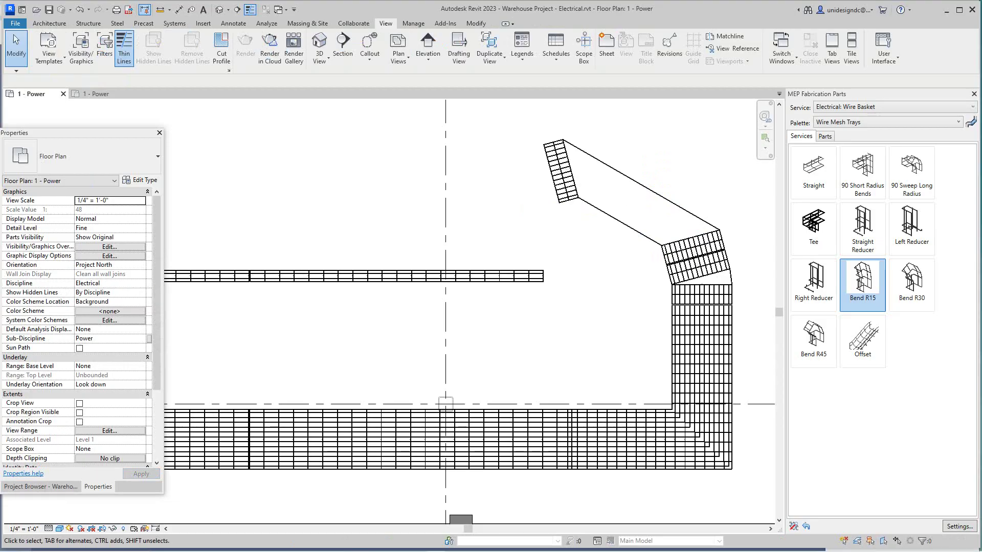
pyautogui.hotkey('ctrl', 'z')
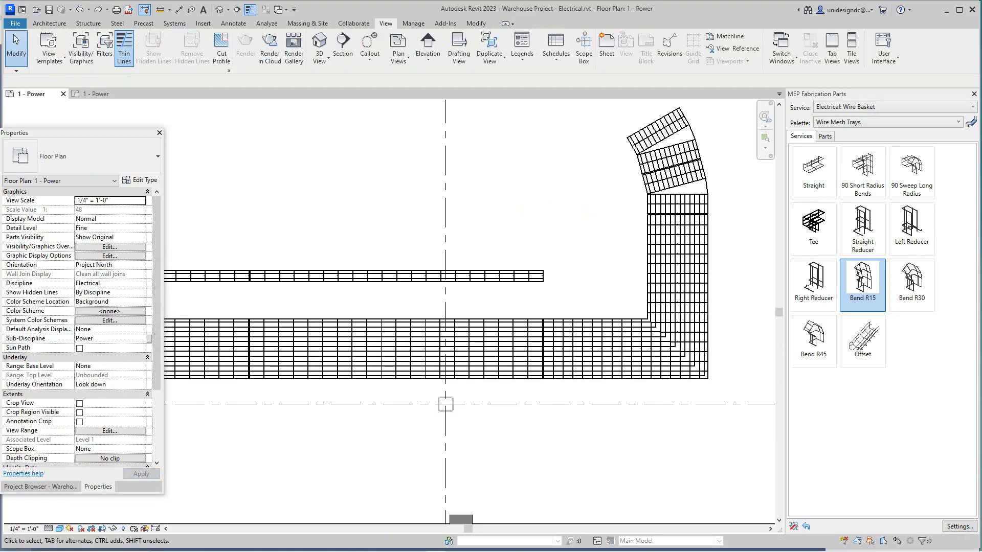
# Set the outer Bend R15's angle to 45 degrees and accept disconnecting it from the network.
pyautogui.click(657, 130)
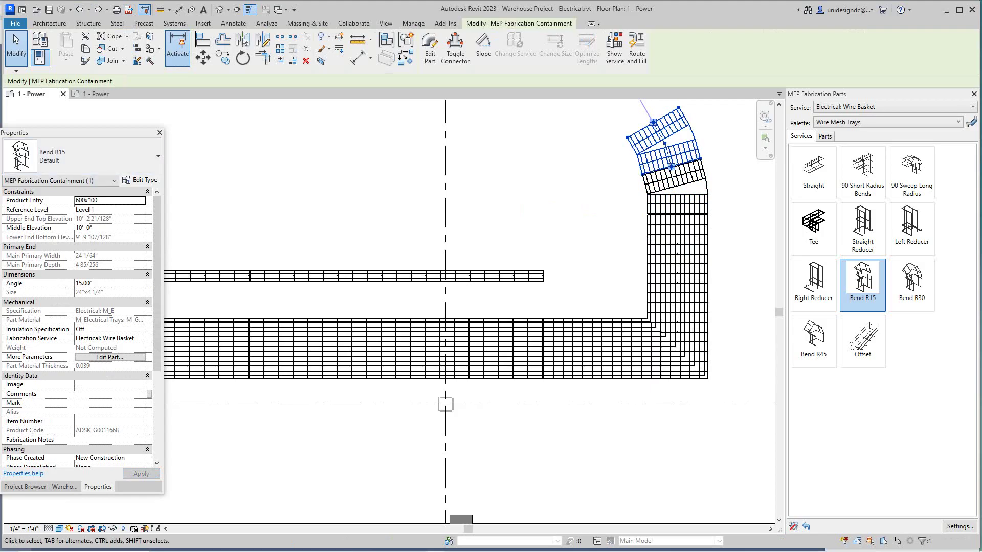
pyautogui.click(78, 283)
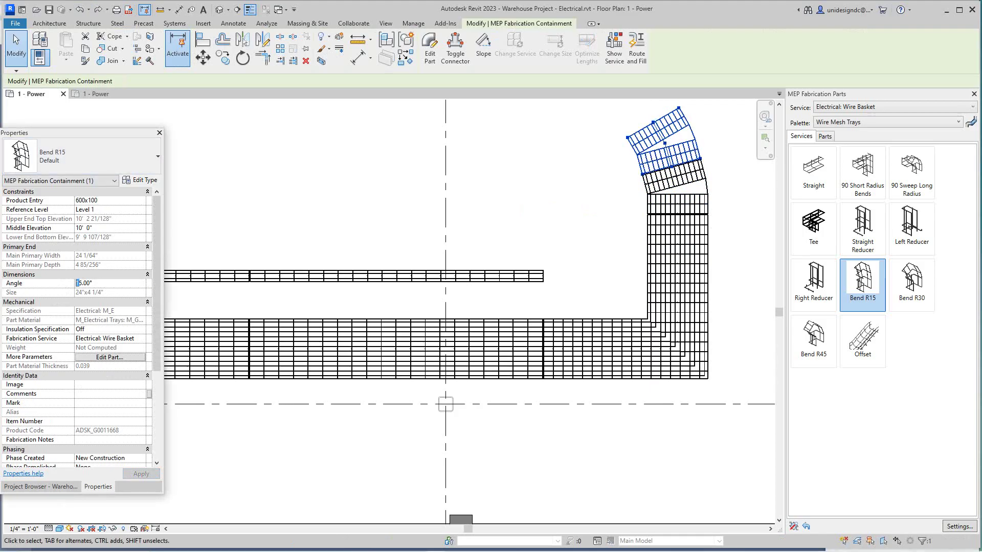
pyautogui.write('4')
pyautogui.press('Return')
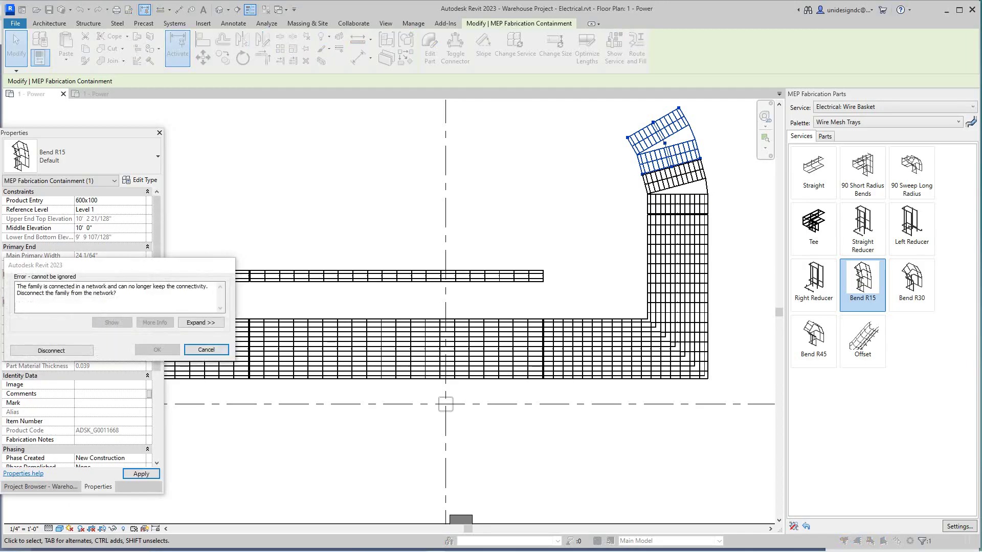
pyautogui.click(51, 351)
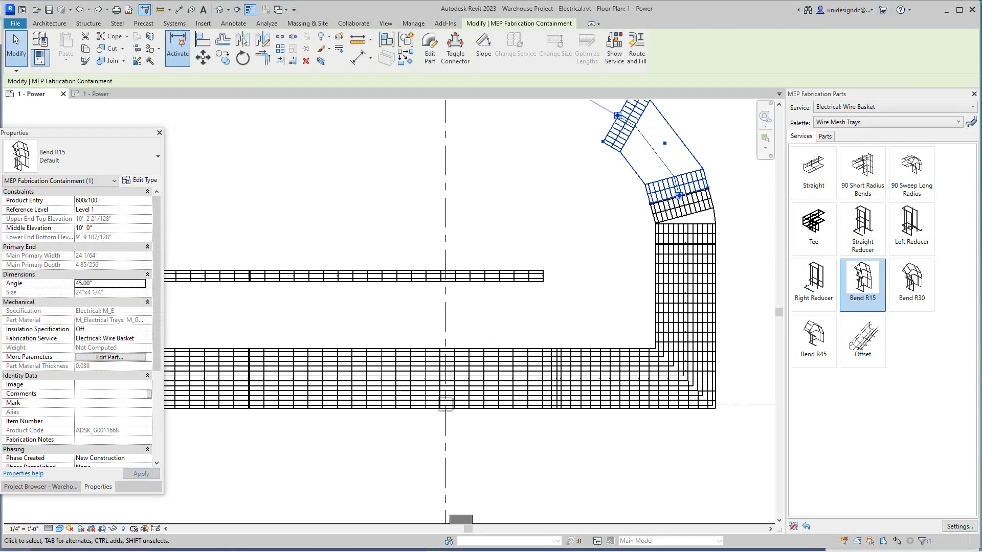
pyautogui.scroll(-2, 502, 249)
pyautogui.moveTo(503, 249); pyautogui.dragTo(509, 276, button='middle')
pyautogui.scroll(2, 554, 242)
pyautogui.press('Escape')
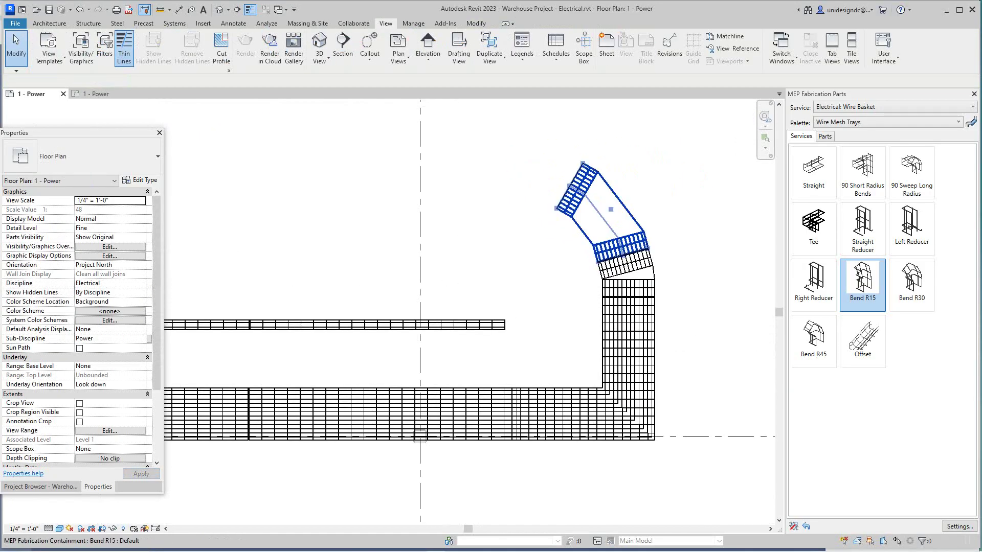
# Delete the outer Bend R15 from the end of the wide wire tray run.
pyautogui.click(583, 215)
pyautogui.press('Delete')
pyautogui.scroll(-3, 565, 228)
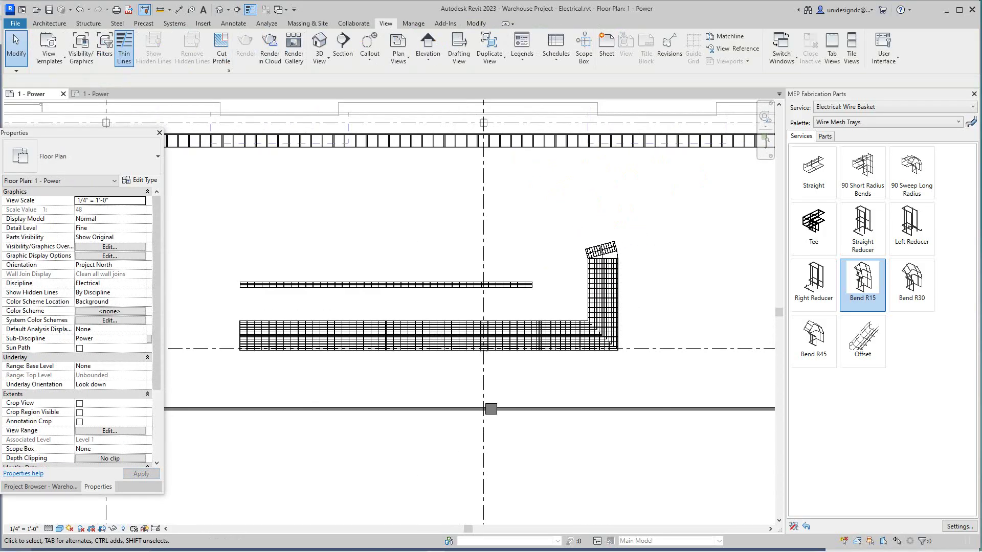
# Attach a Left Reducer with product entry 600x100x50x100 to the left end of the wide wire tray run.
pyautogui.scroll(-2, 707, 322)
pyautogui.moveTo(706, 321); pyautogui.dragTo(626, 231, button='middle')
pyautogui.scroll(-2, 633, 190)
pyautogui.scroll(-1, 621, 205)
pyautogui.scroll(5, 568, 231)
pyautogui.scroll(-4, 536, 228)
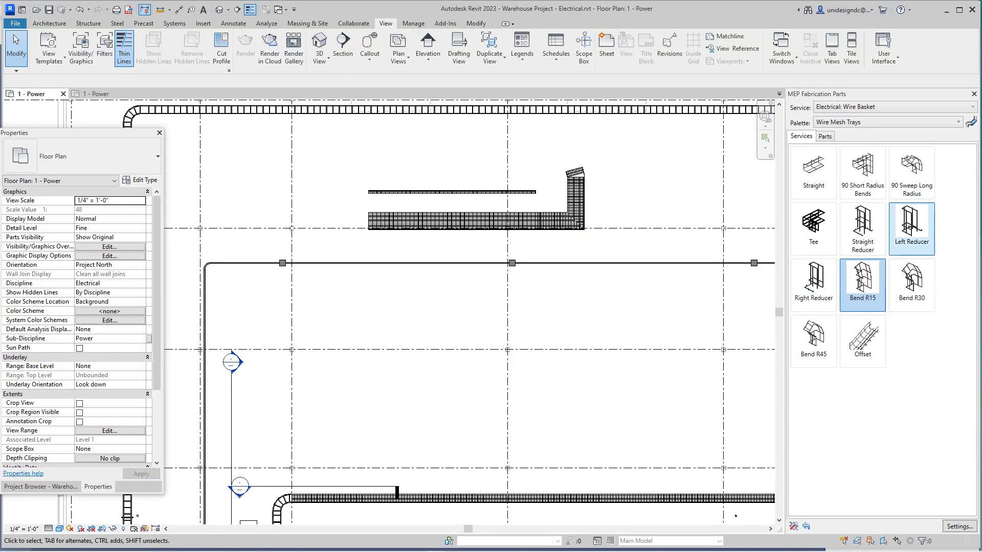
pyautogui.click(912, 223)
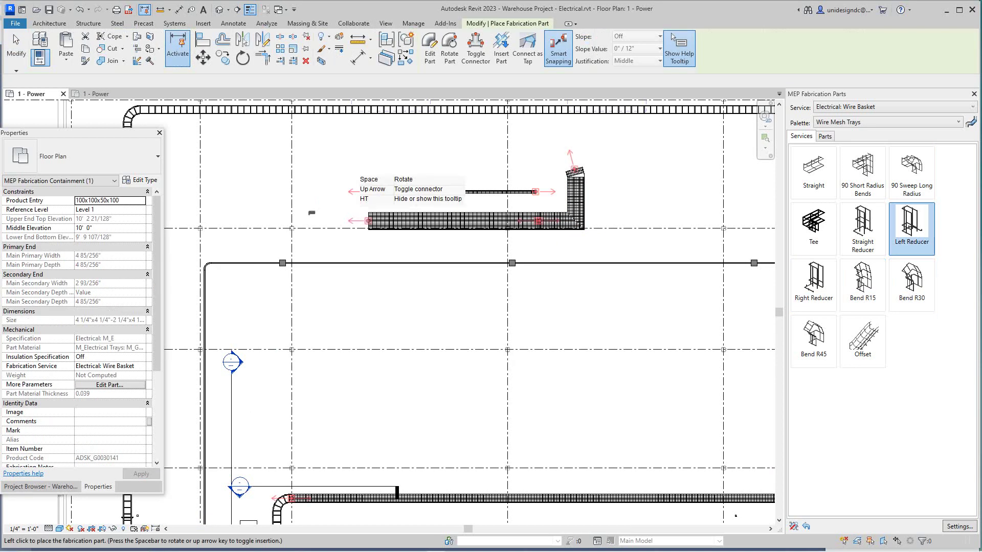
pyautogui.scroll(2, 373, 225)
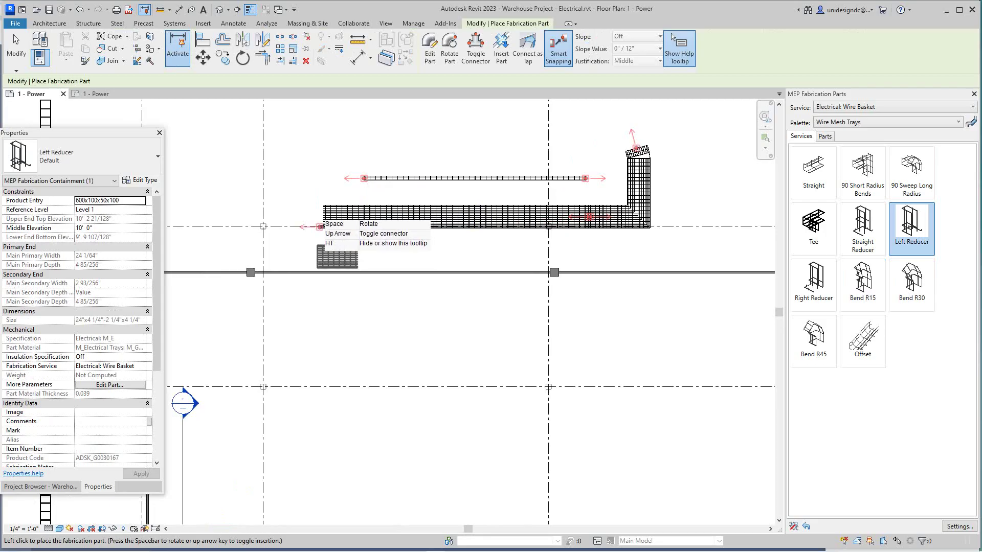
pyautogui.scroll(2, 317, 257)
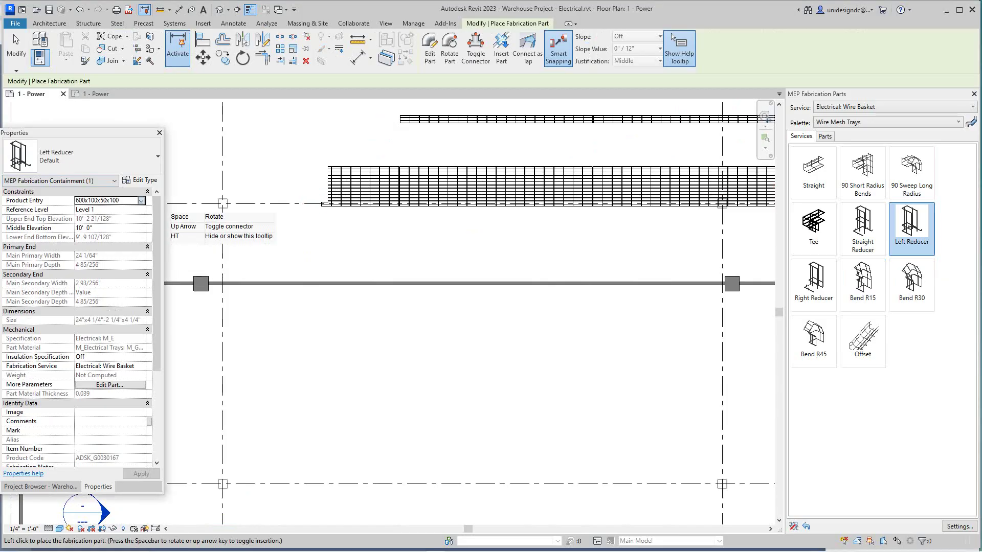
# Place a freestanding Left Reducer with product entry 100x100x50x100 just below the left end of the wide tray run.
pyautogui.click(141, 201)
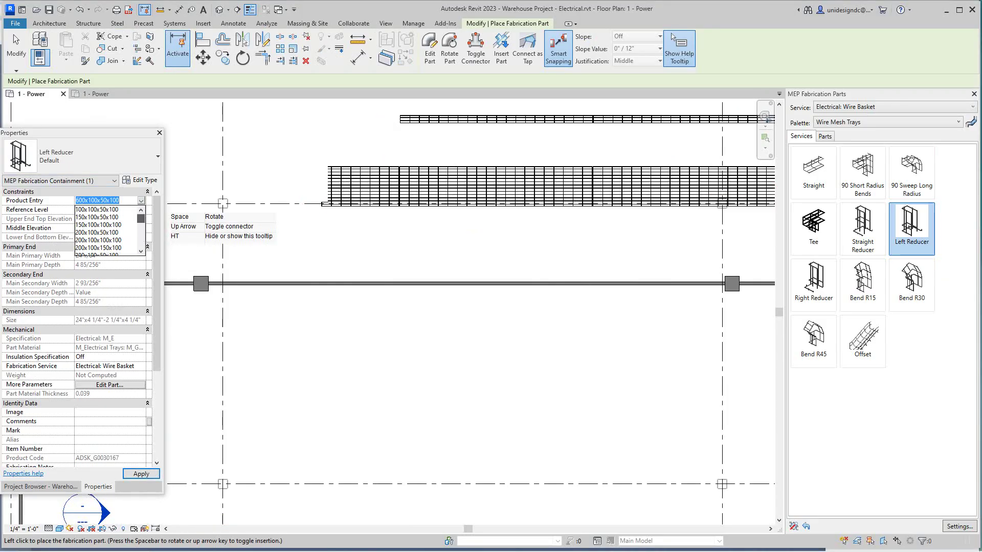
pyautogui.click(106, 209)
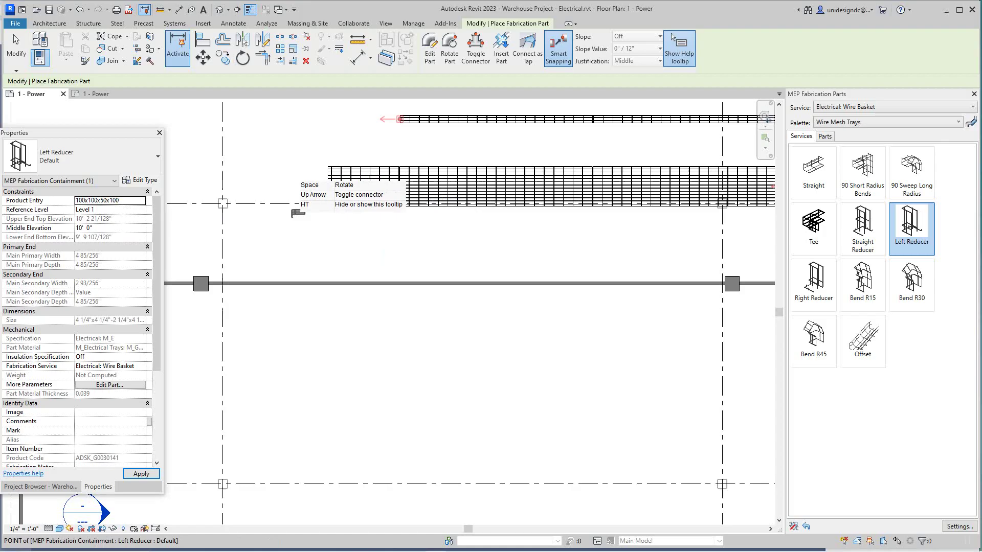
pyautogui.scroll(1, 346, 256)
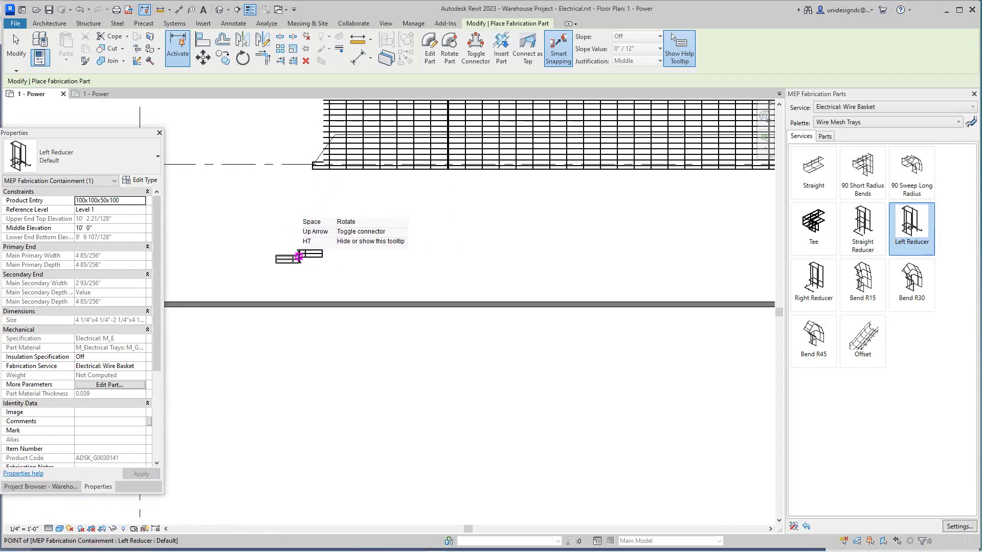
pyautogui.scroll(1, 341, 275)
pyautogui.scroll(2, 324, 265)
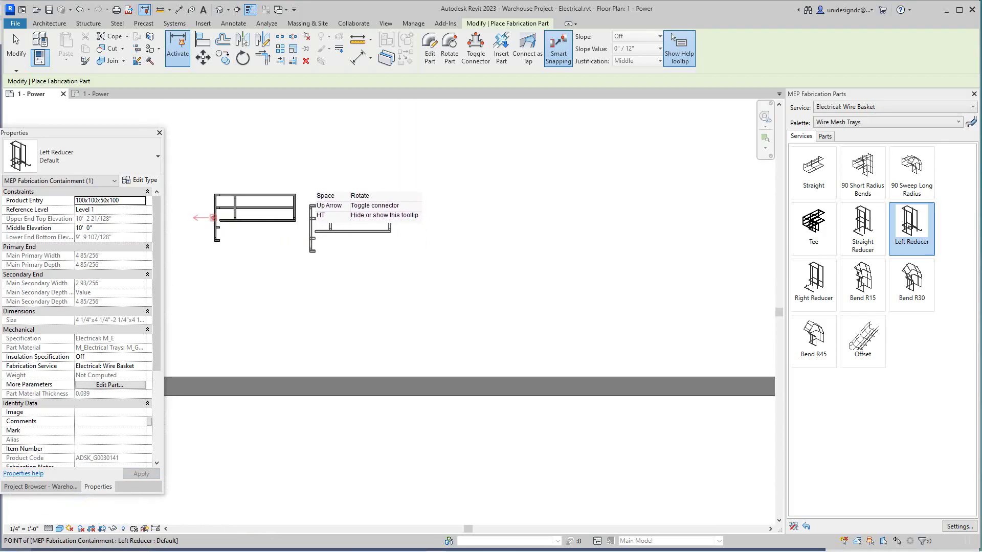
pyautogui.scroll(-4, 365, 235)
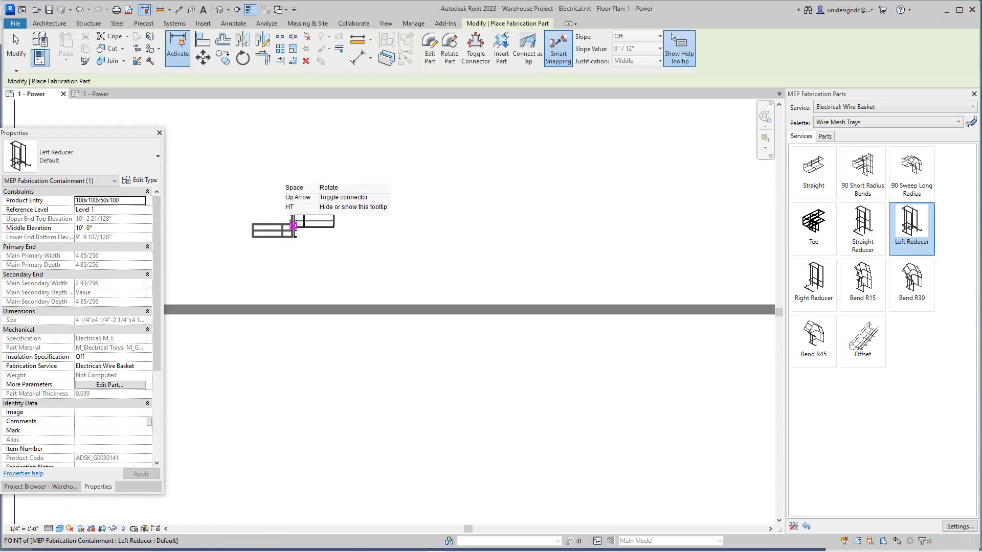
pyautogui.scroll(1, 279, 205)
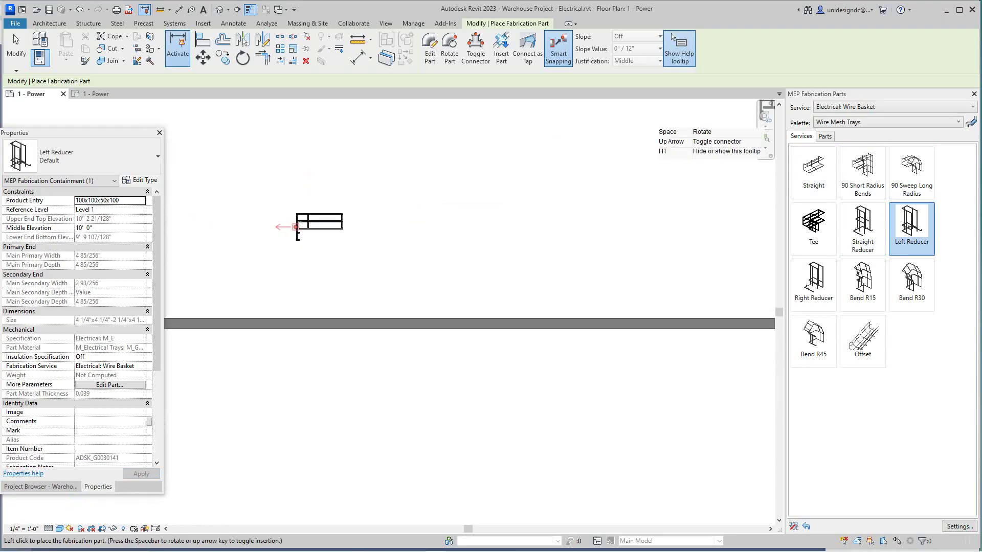
pyautogui.click(863, 338)
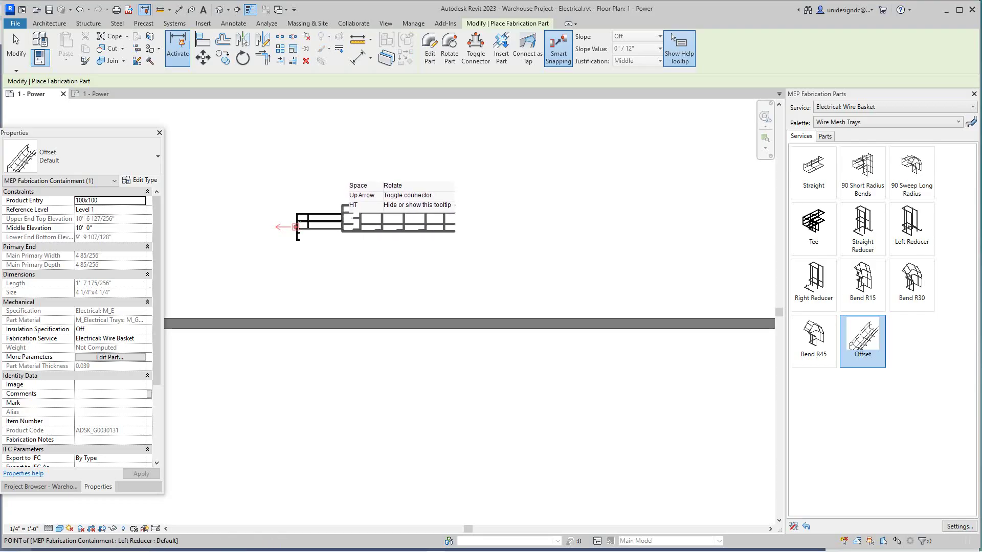
pyautogui.rightClick(381, 227)
pyautogui.click(407, 232)
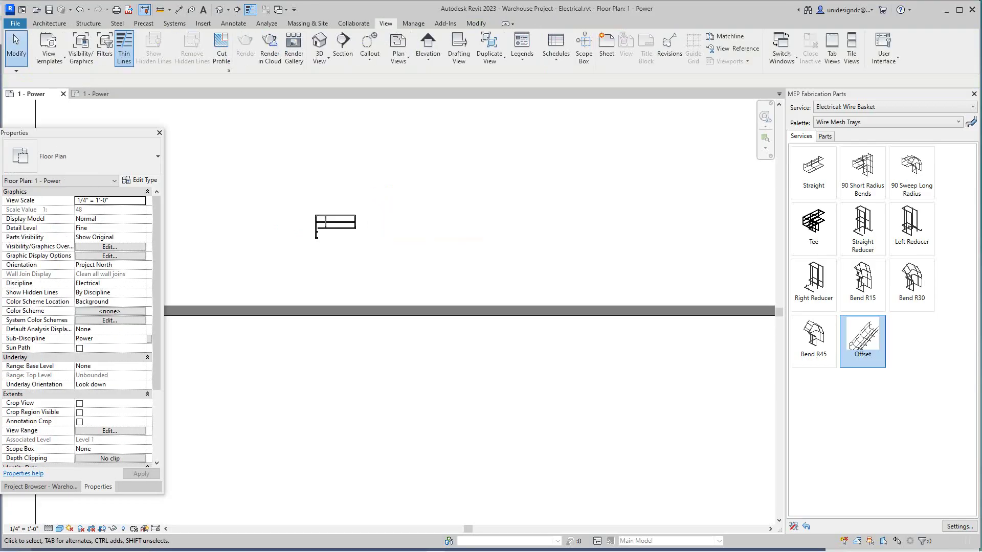
# Inspect the properties of the long horizontal CAT4-12SL-120 cable tray fitting above the rooms, and clear the selection.
pyautogui.scroll(-5, 409, 317)
pyautogui.scroll(3, 555, 446)
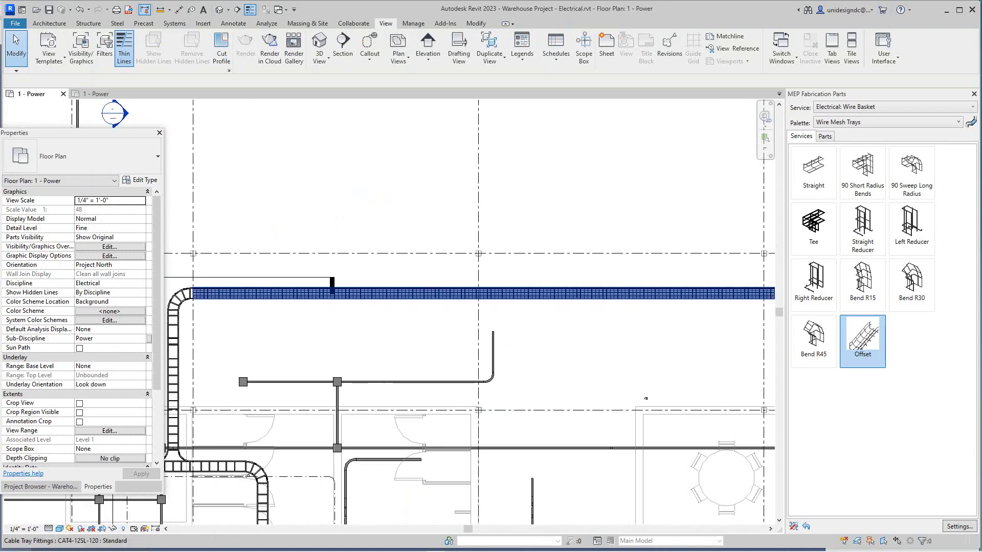
pyautogui.click(555, 293)
pyautogui.scroll(-2, 555, 293)
pyautogui.moveTo(555, 293); pyautogui.dragTo(447, 269, button='middle')
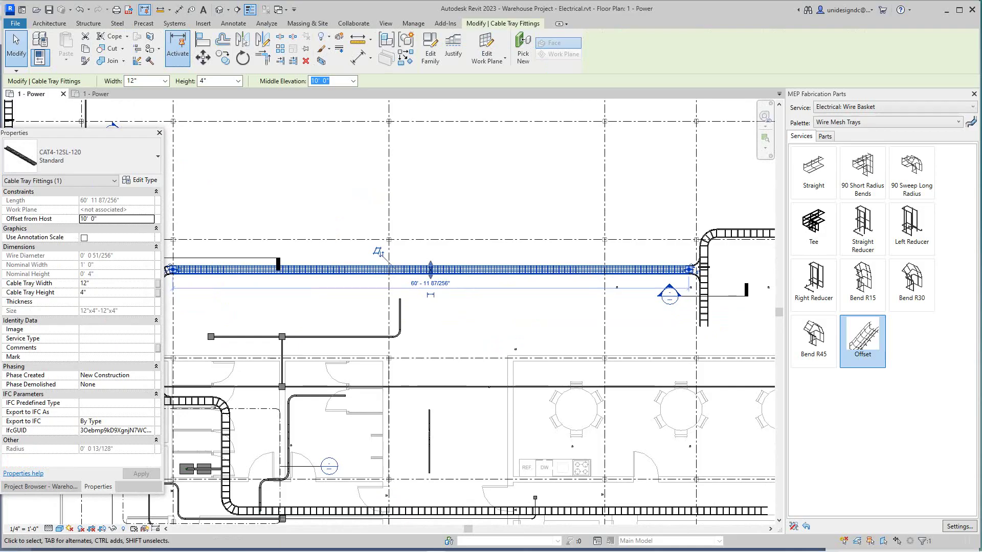
pyautogui.press('Escape')
# Select the right-hand straight 600x100 wire tray in the wide run to examine its properties and modification commands.
pyautogui.scroll(-4, 320, 189)
pyautogui.moveTo(321, 189); pyautogui.dragTo(366, 311, button='middle')
pyautogui.scroll(4, 375, 190)
pyautogui.click(415, 211)
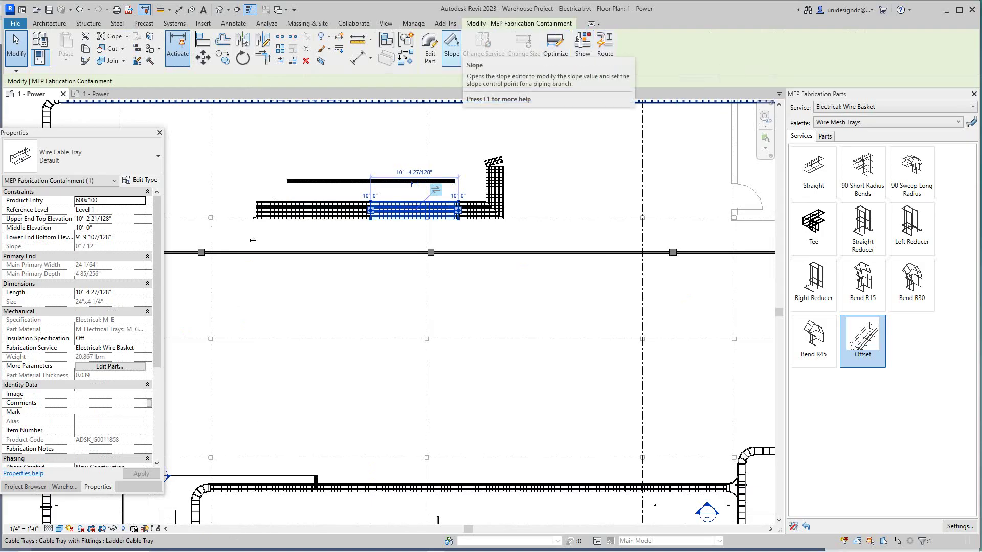
# Open the family of the long horizontal CAT4-12SL-120 cable tray fitting above the rooms for editing.
pyautogui.click(451, 45)
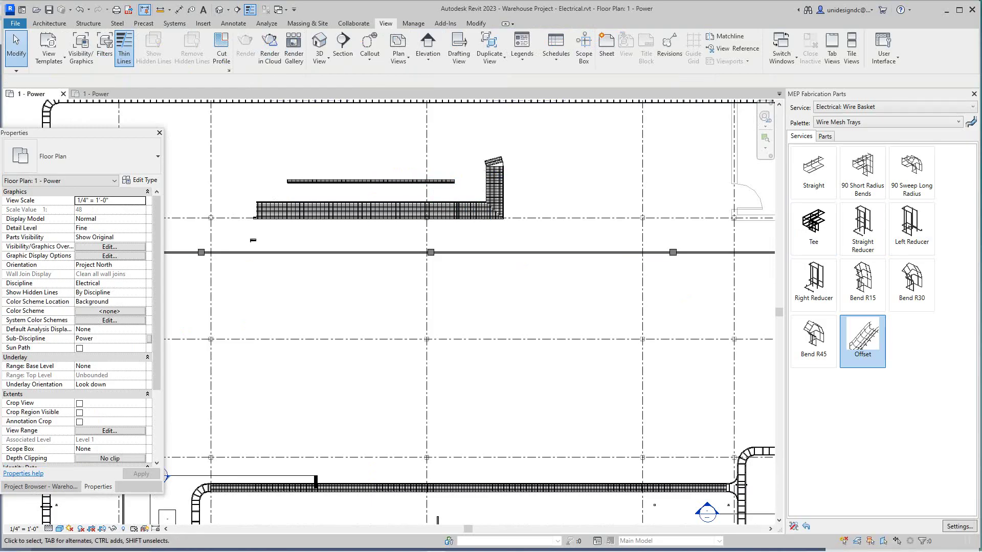
pyautogui.scroll(-3, 527, 182)
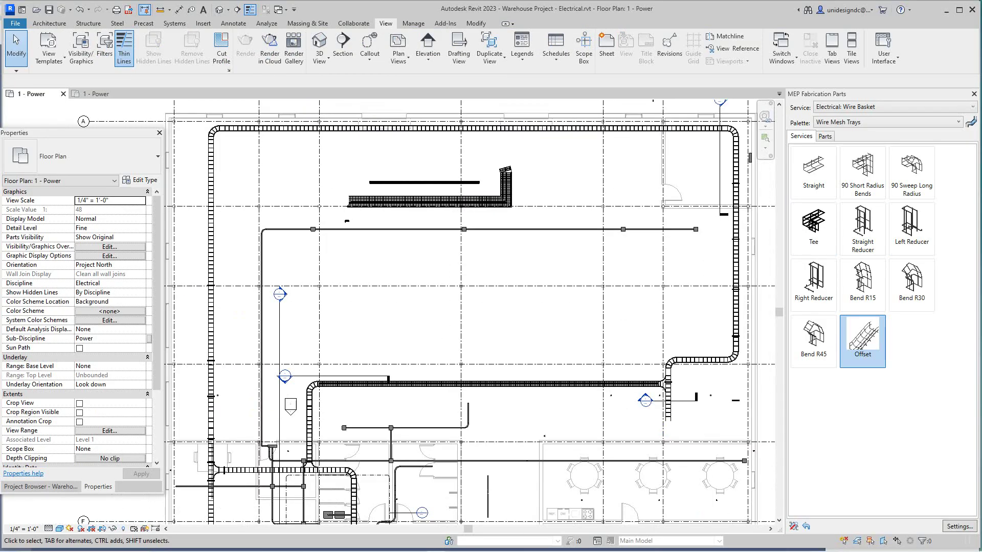
pyautogui.moveTo(528, 182); pyautogui.dragTo(517, 154, button='middle')
pyautogui.scroll(2, 539, 423)
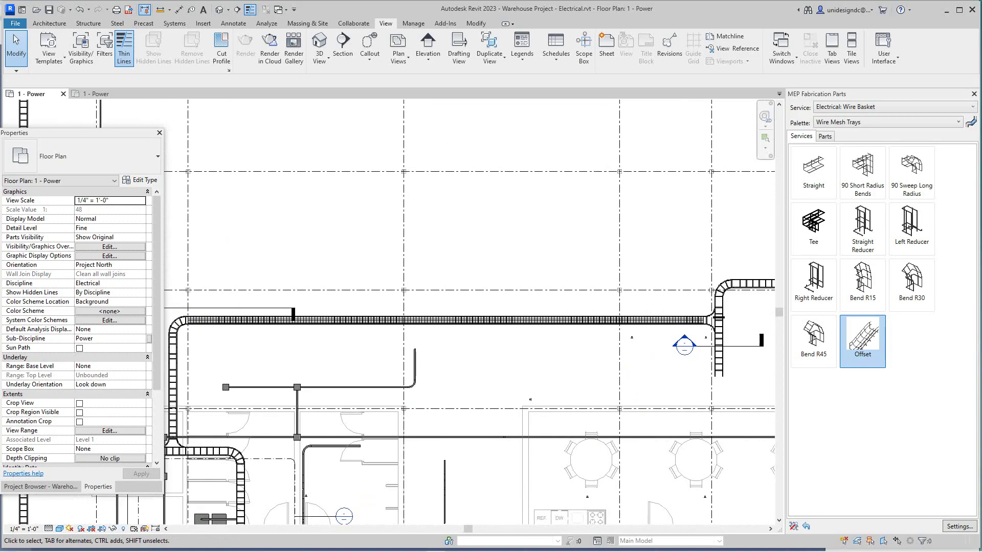
pyautogui.click(491, 320)
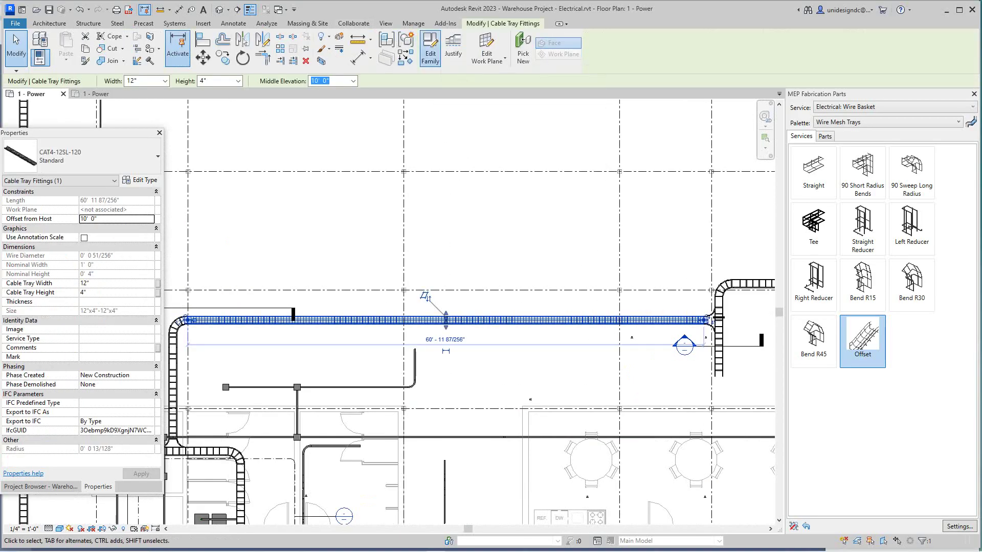
pyautogui.click(430, 53)
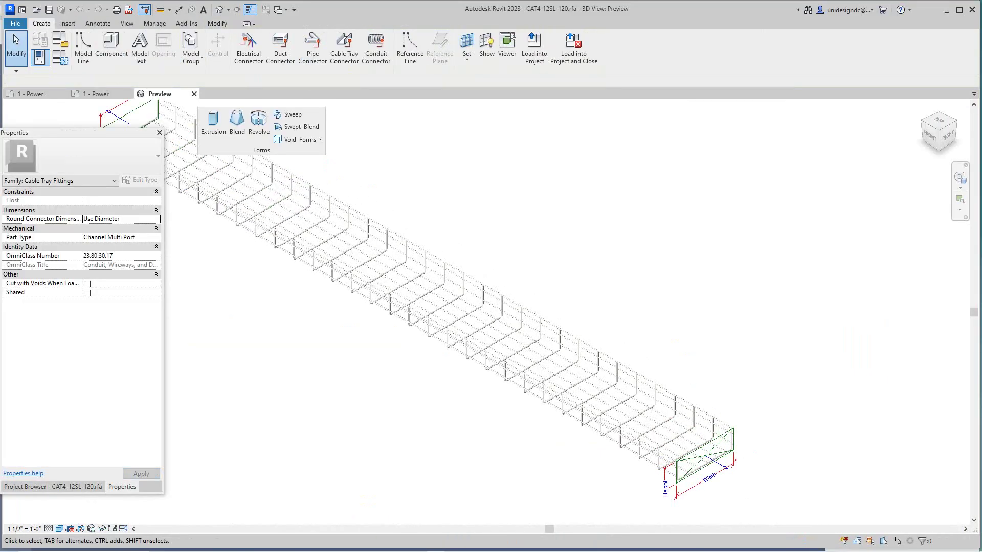
pyautogui.scroll(-1, 612, 306)
pyautogui.moveTo(612, 305); pyautogui.dragTo(690, 343, button='middle')
pyautogui.scroll(-3, 690, 343)
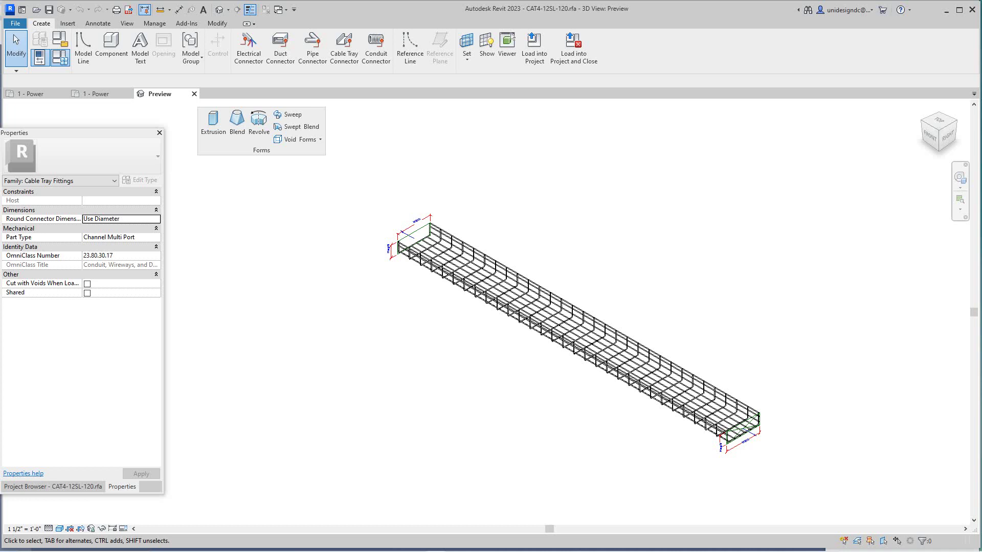
# Examine the type list, dimension parameters and formulas in the cable tray family's Family Types.
pyautogui.click(60, 58)
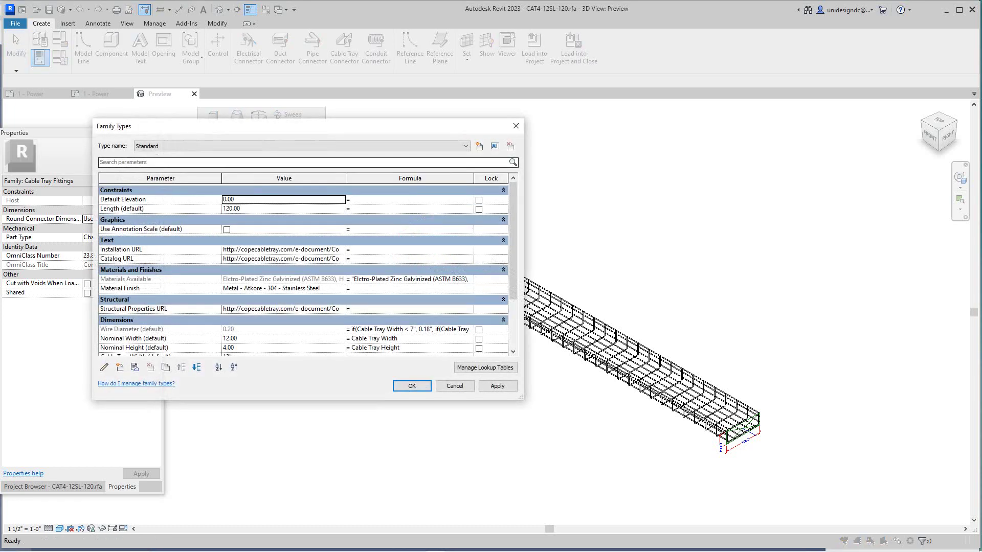
pyautogui.click(465, 146)
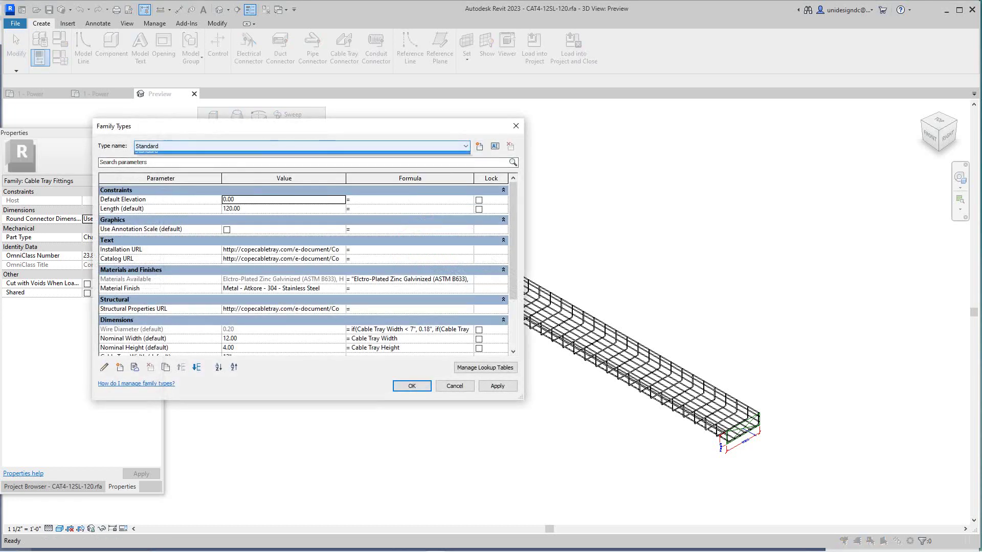
pyautogui.click(465, 146)
pyautogui.scroll(-5, 307, 264)
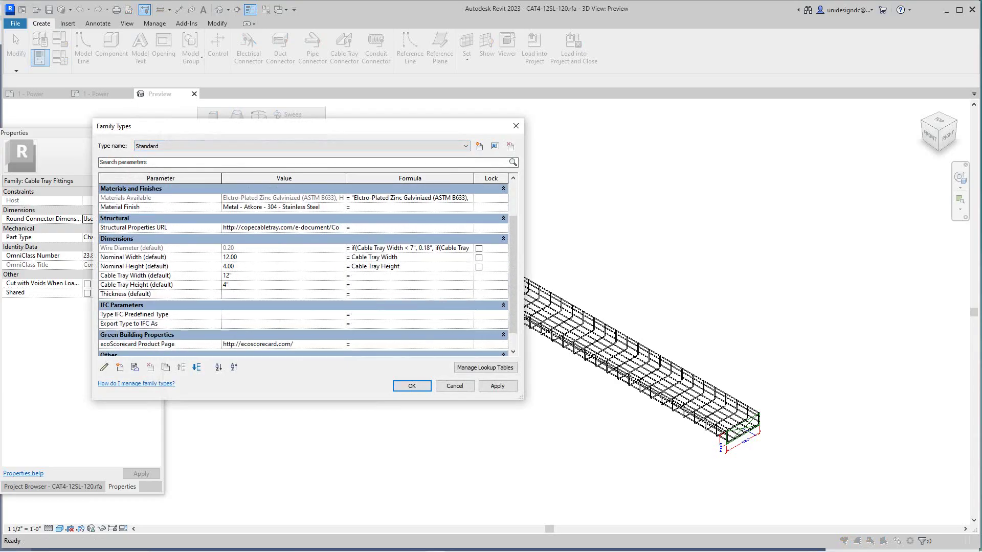
pyautogui.click(455, 386)
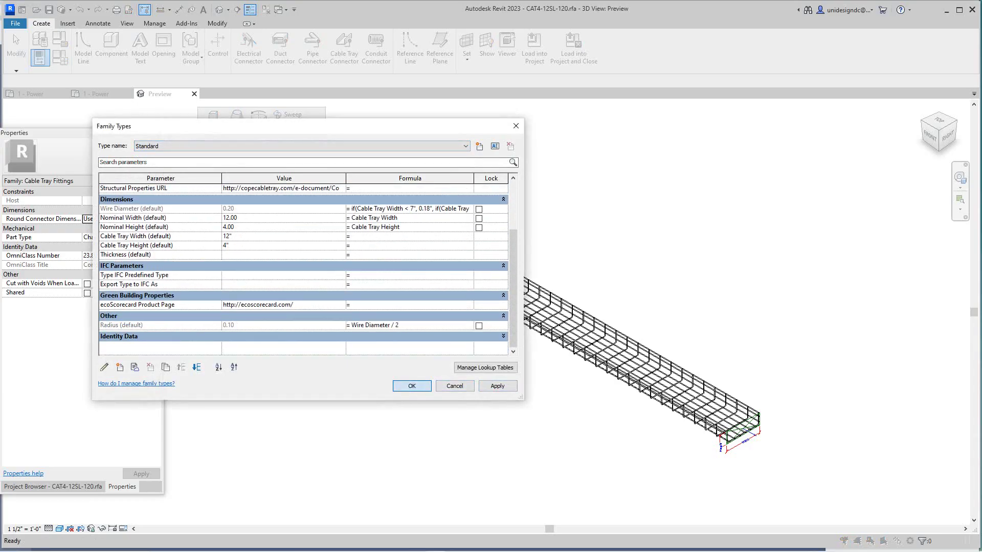
pyautogui.click(412, 386)
pyautogui.click(512, 308)
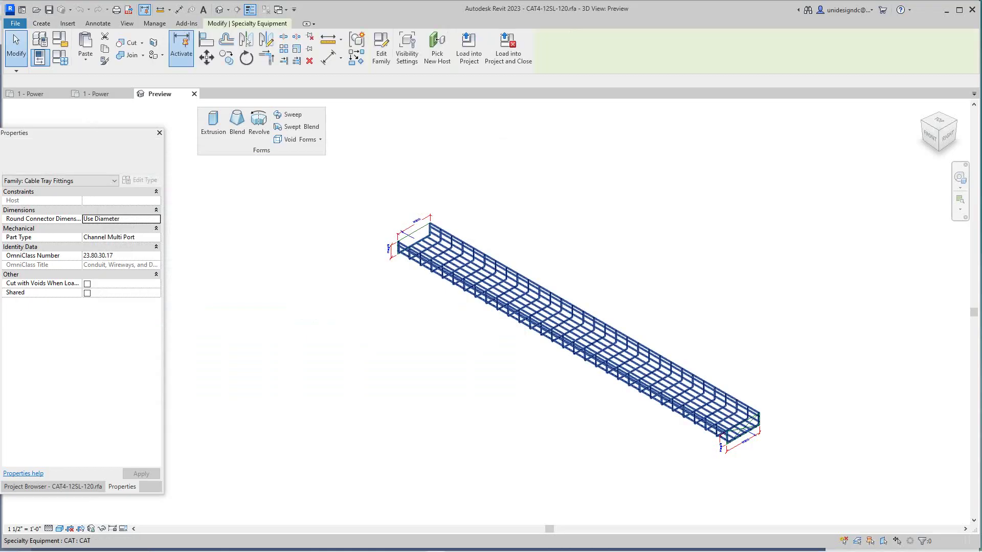
pyautogui.click(60, 58)
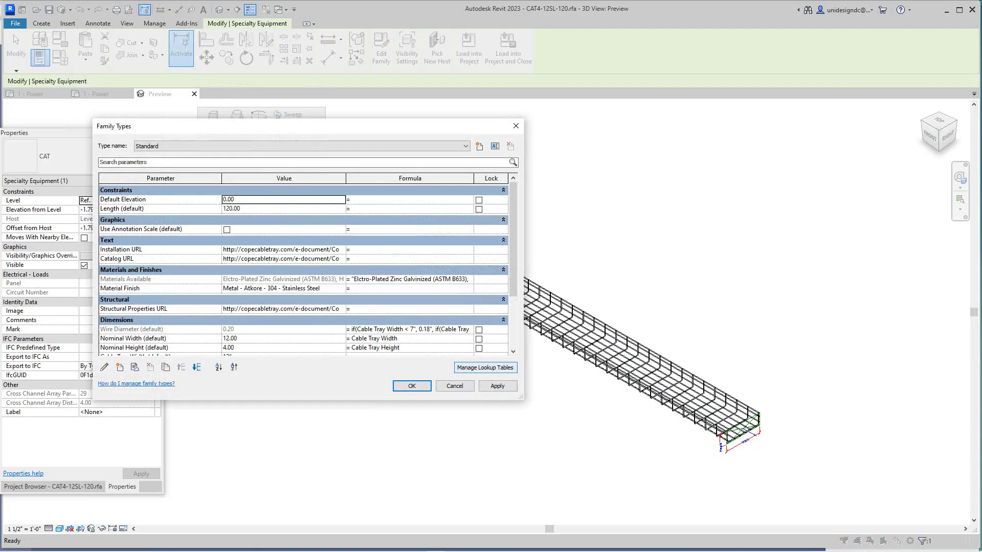
pyautogui.click(454, 386)
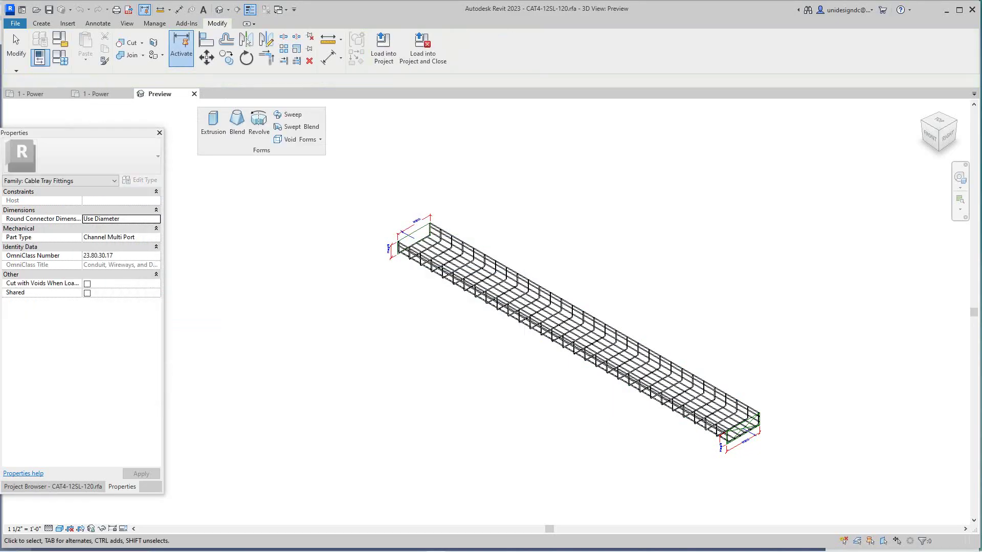
# Duplicate the type of the nested CAT wire basket component as CAT 2.
pyautogui.click(513, 312)
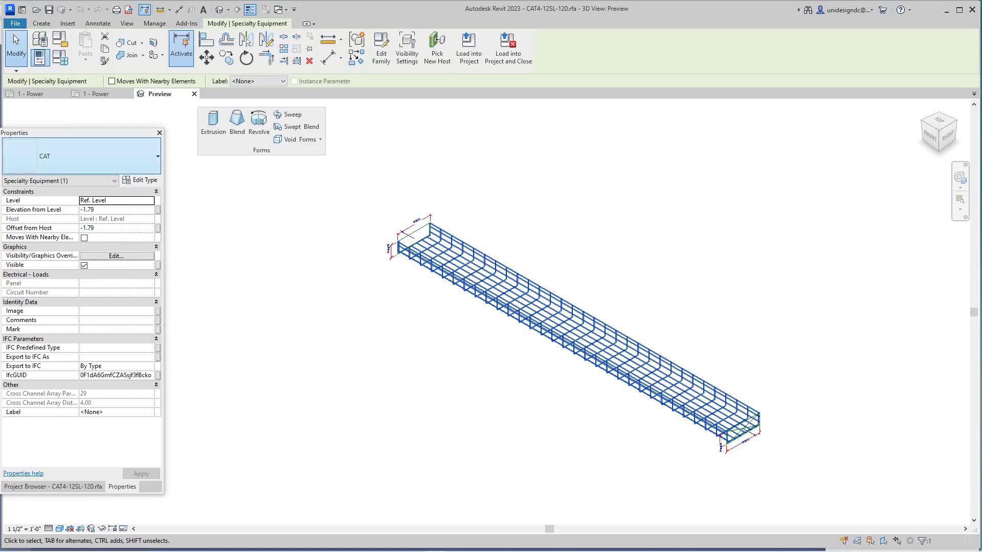
pyautogui.click(139, 180)
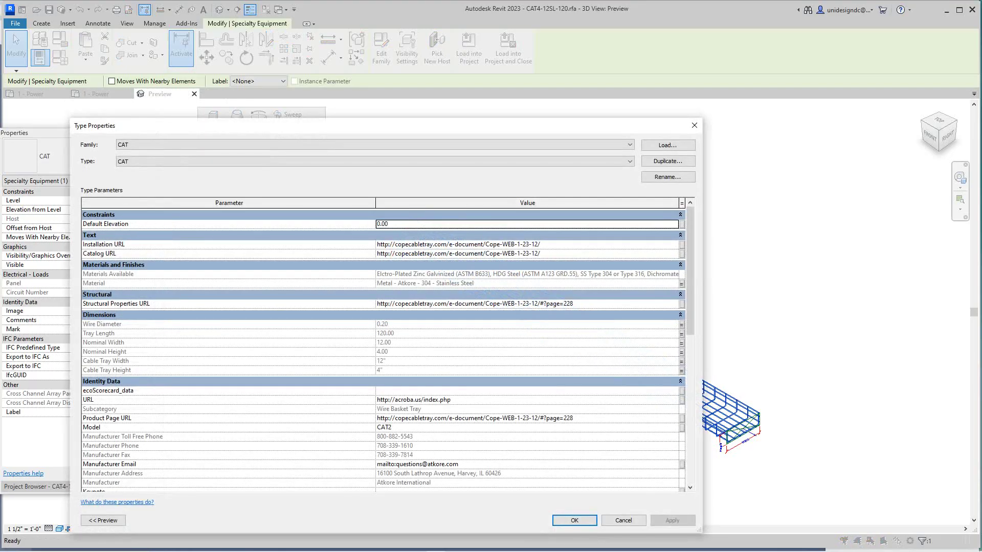
pyautogui.click(668, 161)
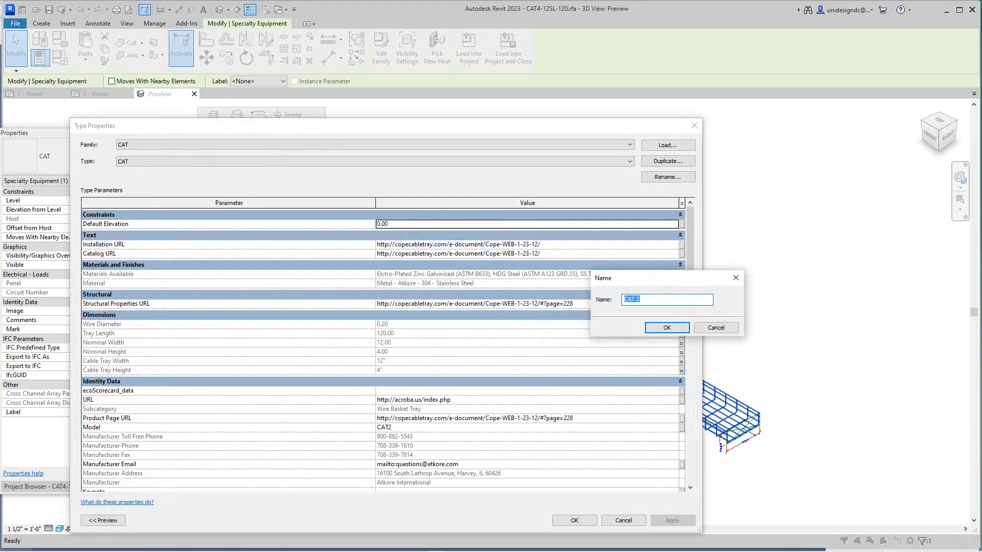
pyautogui.click(667, 327)
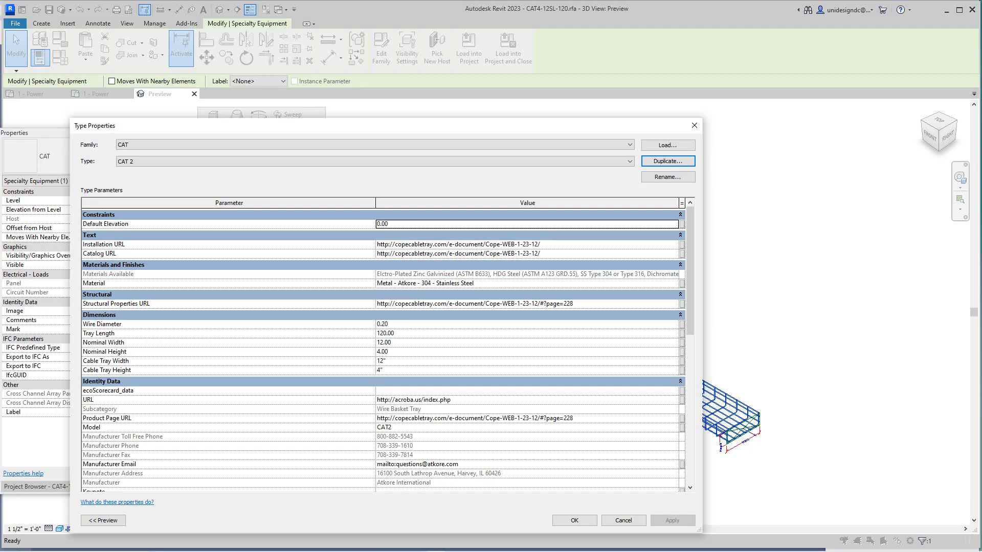
# Set CAT 2's nominal width to 24 and height to 6, cable tray width to 24" and height to 6", removing the conflicting constraints.
pyautogui.click(380, 352)
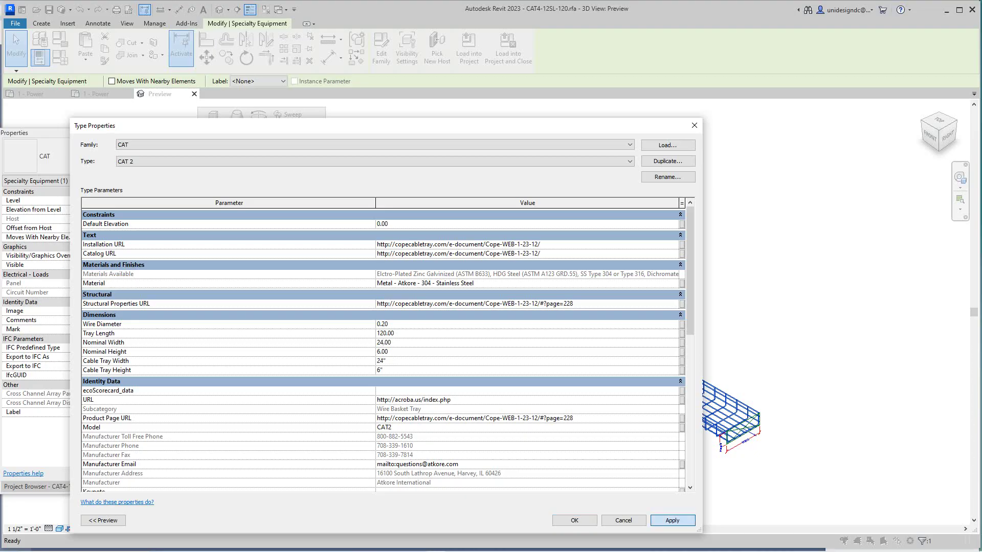
pyautogui.press('Return')
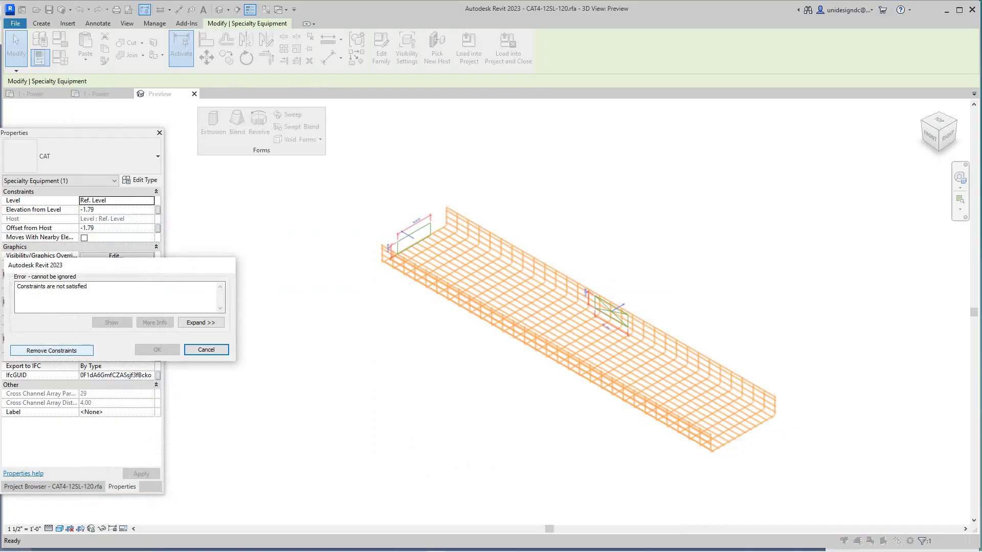
pyautogui.click(52, 350)
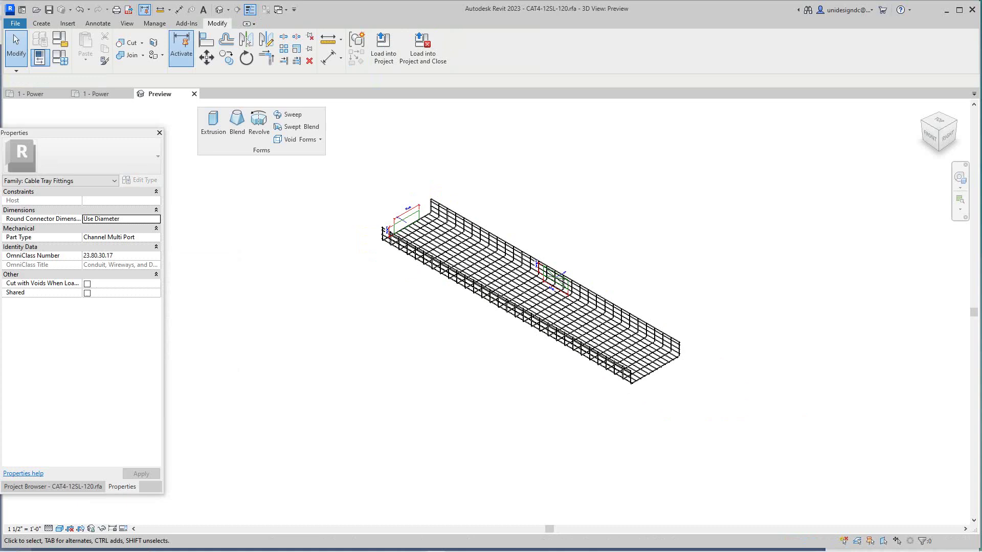
pyautogui.scroll(3, 438, 307)
pyautogui.moveTo(436, 307); pyautogui.dragTo(431, 352, button='middle')
pyautogui.scroll(-1, 427, 351)
pyautogui.scroll(-1, 412, 351)
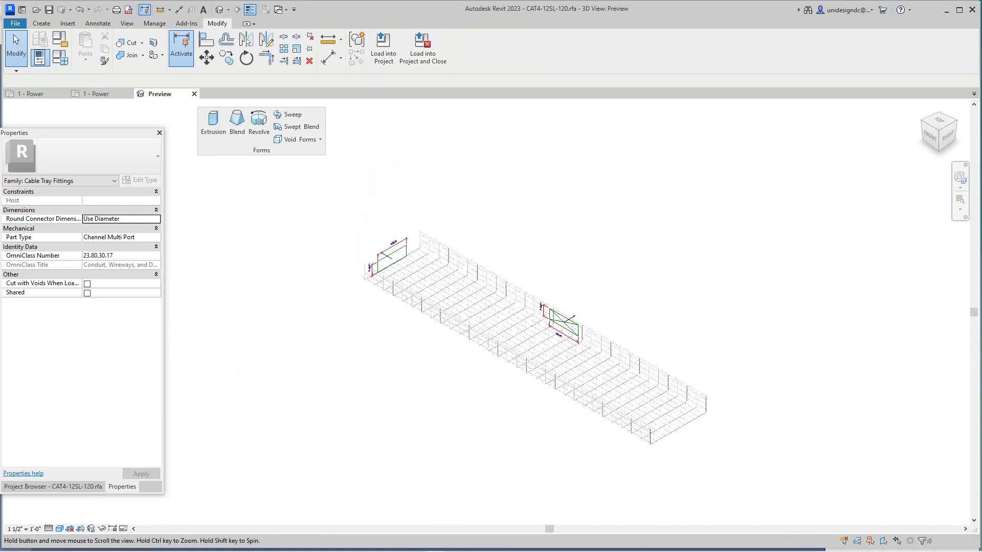
pyautogui.scroll(-1, 402, 356)
# Return to the 1 - Power floor plan and examine how the ladder bends meet the CAT4-12SL-120 tray run.
pyautogui.click(32, 94)
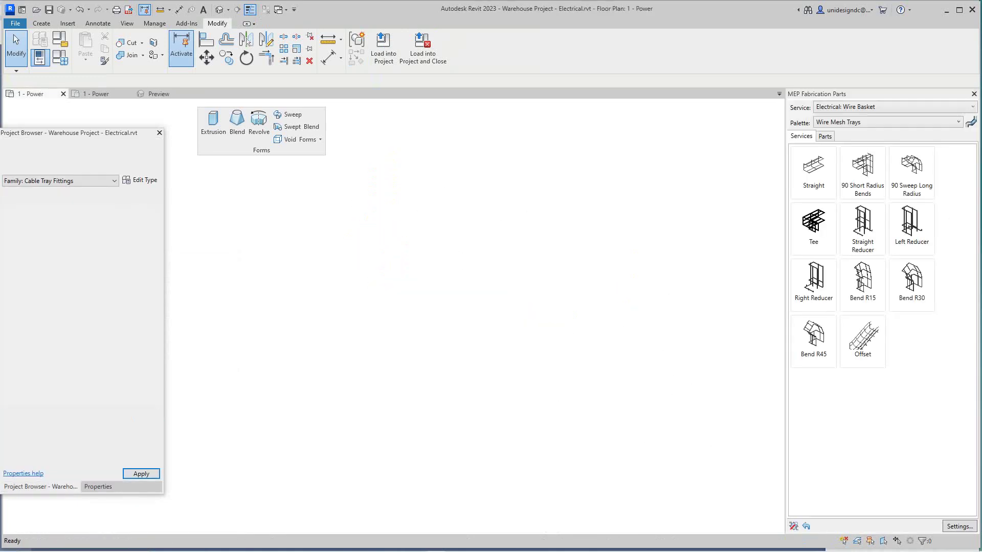
pyautogui.scroll(-3, 649, 302)
pyautogui.moveTo(649, 302); pyautogui.dragTo(635, 300, button='middle')
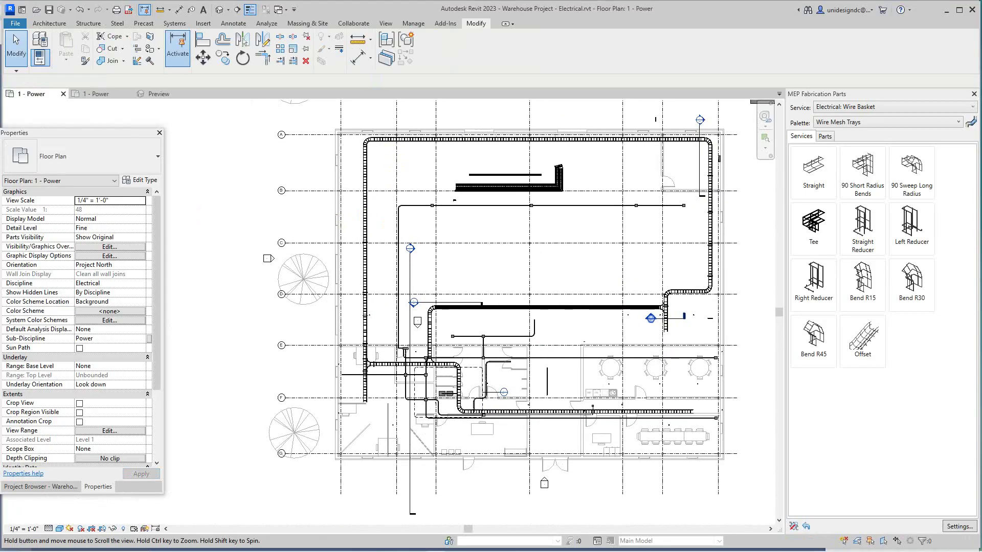
pyautogui.scroll(4, 581, 376)
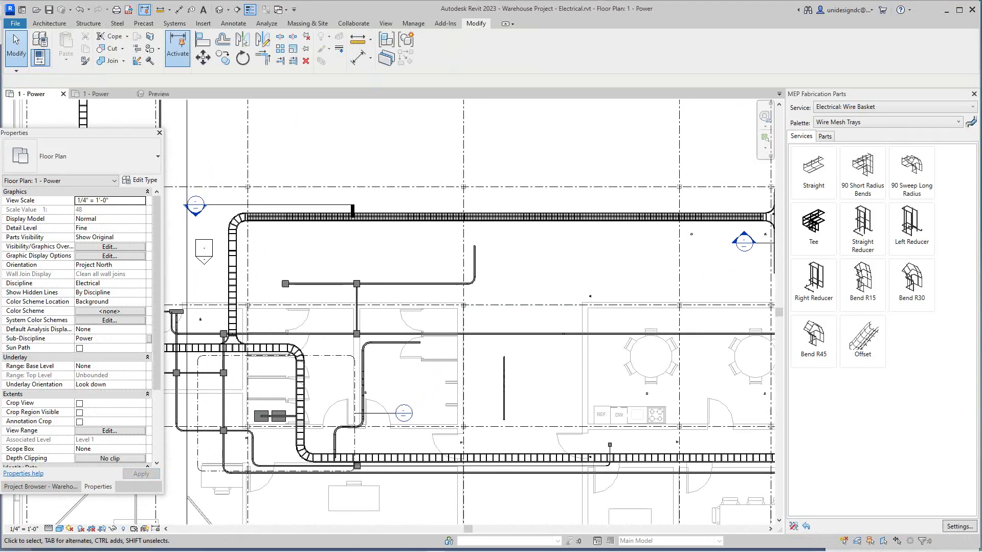
pyautogui.scroll(1, 523, 218)
pyautogui.scroll(-3, 523, 220)
pyautogui.scroll(3, 305, 277)
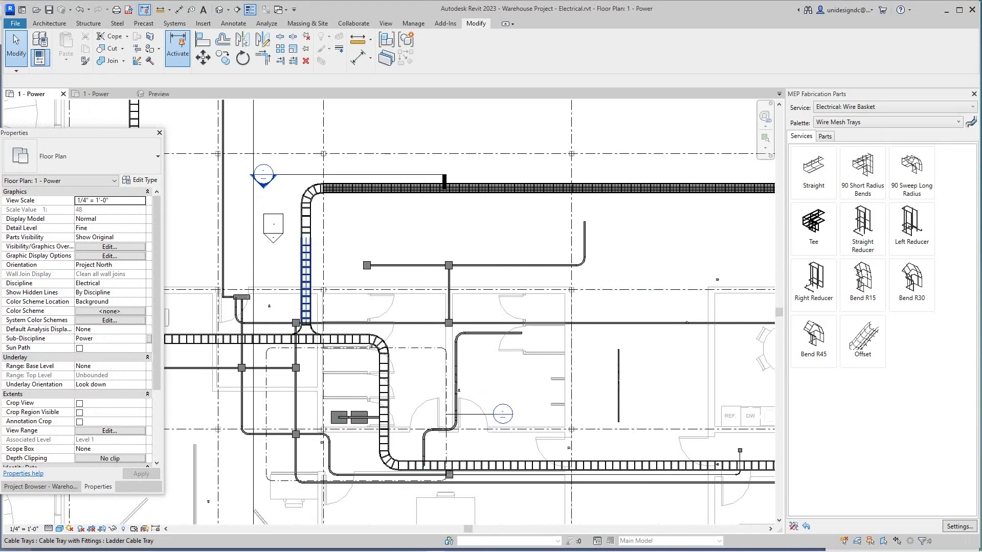
pyautogui.scroll(2, 308, 195)
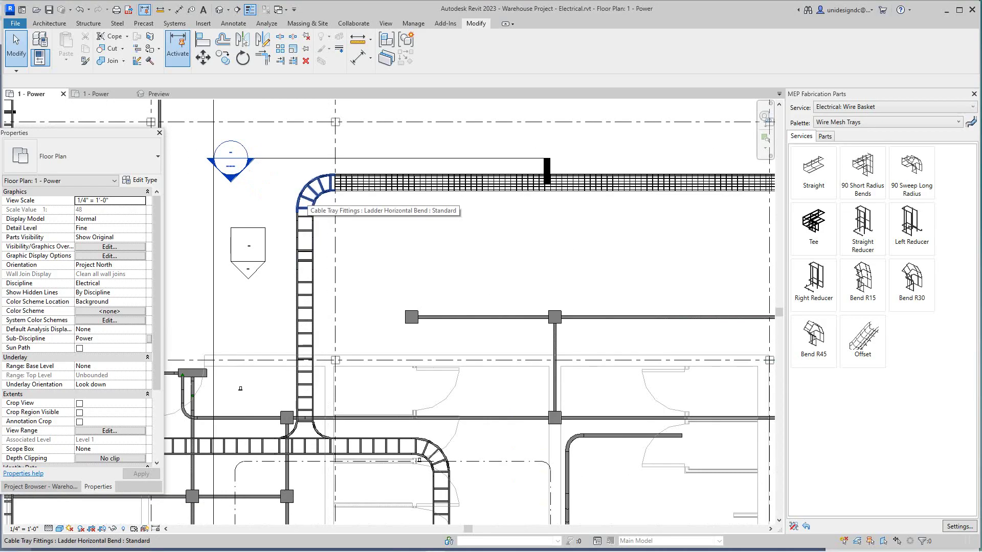
pyautogui.scroll(-2, 307, 194)
pyautogui.scroll(-4, 588, 246)
pyautogui.moveTo(588, 245); pyautogui.dragTo(504, 403, button='middle')
pyautogui.scroll(1, 504, 403)
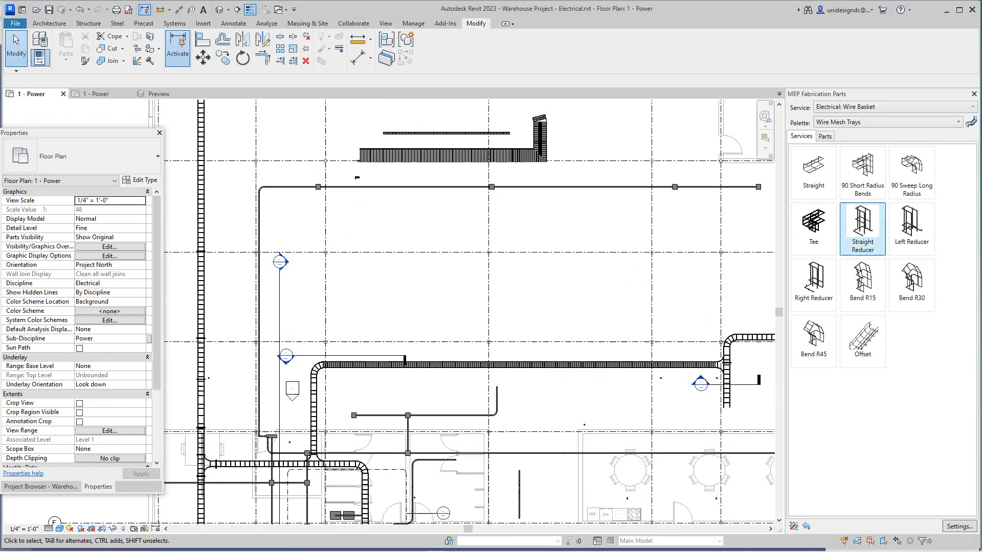
# Look through the Hangers palette of the Electrical: Wire Basket service, and return to the Wire Mesh Trays palette.
pyautogui.click(887, 122)
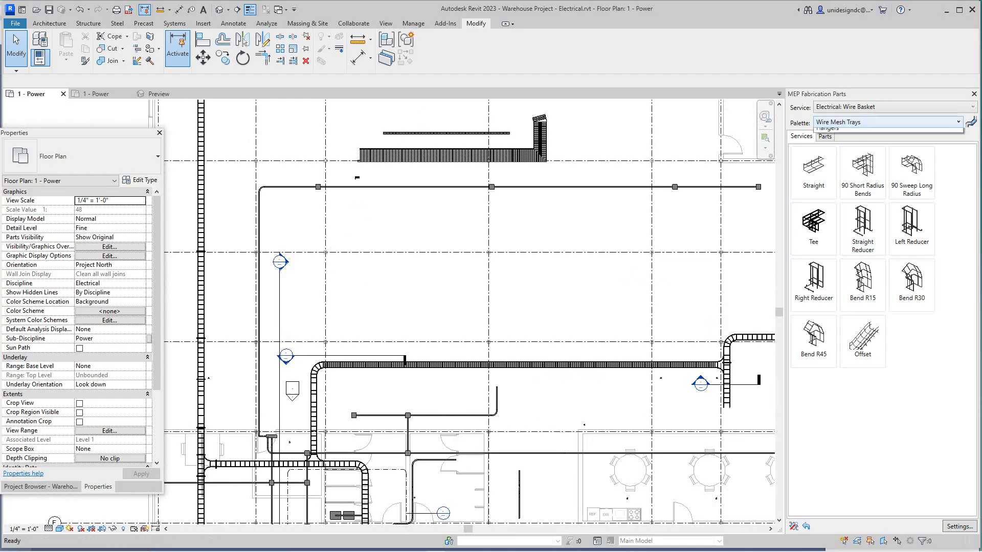
pyautogui.click(838, 146)
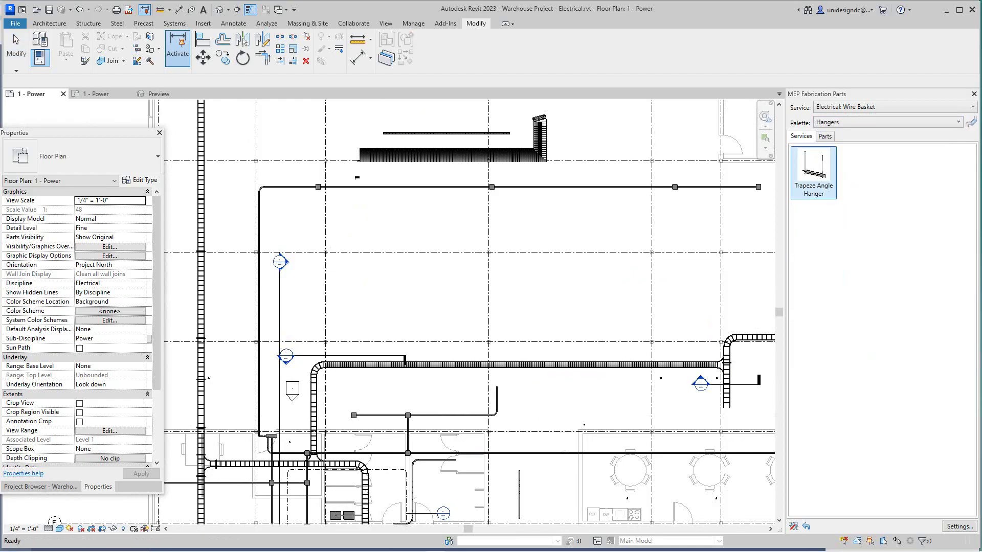
pyautogui.click(887, 122)
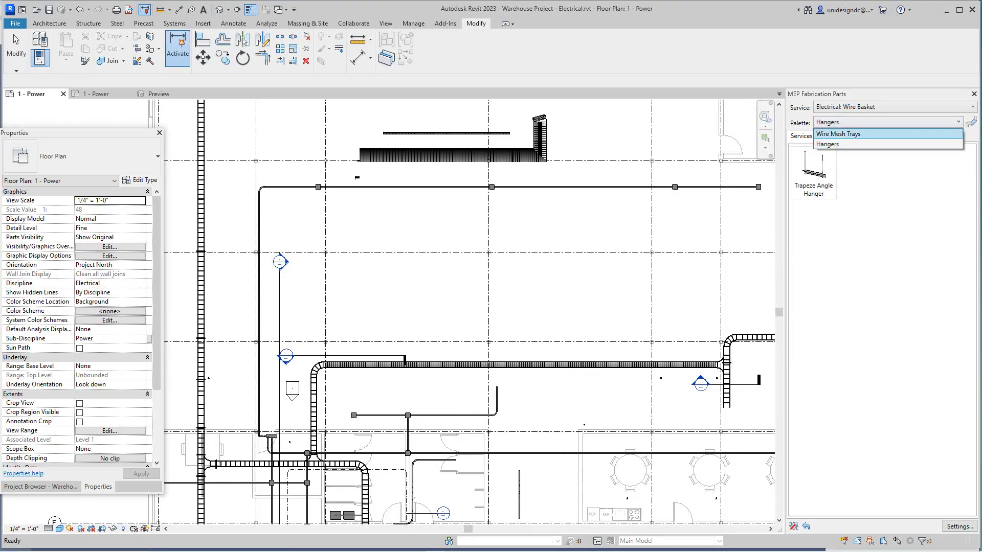
pyautogui.click(839, 134)
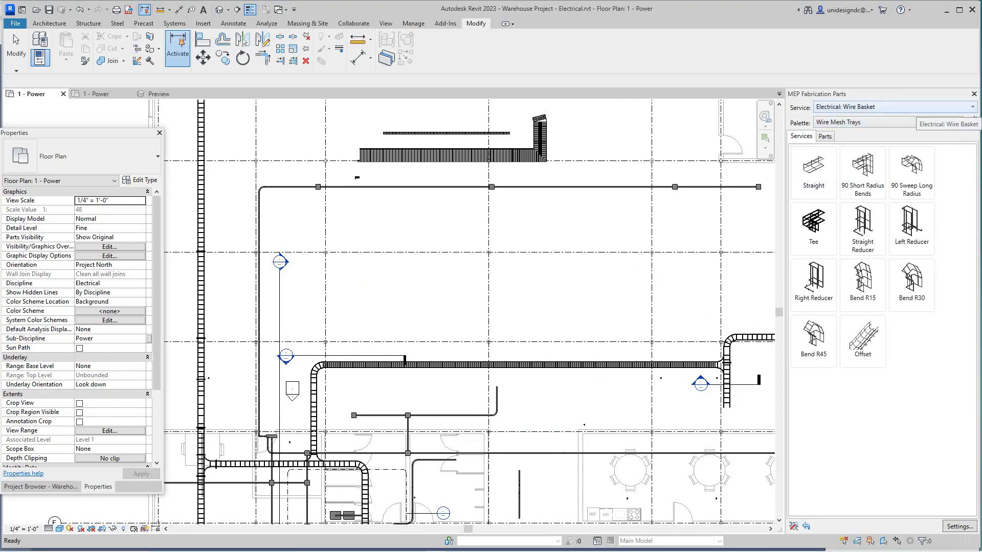
pyautogui.click(918, 107)
pyautogui.click(918, 107)
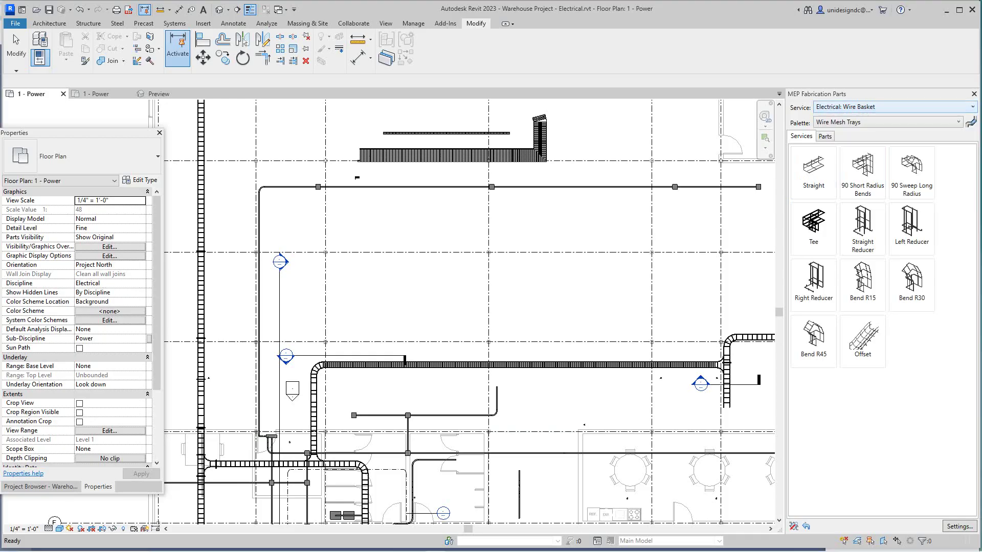
# Place two 100x100 straight wire mesh trays end to end in the open floor area above the long CAT4-12SL-120 run.
pyautogui.click(887, 123)
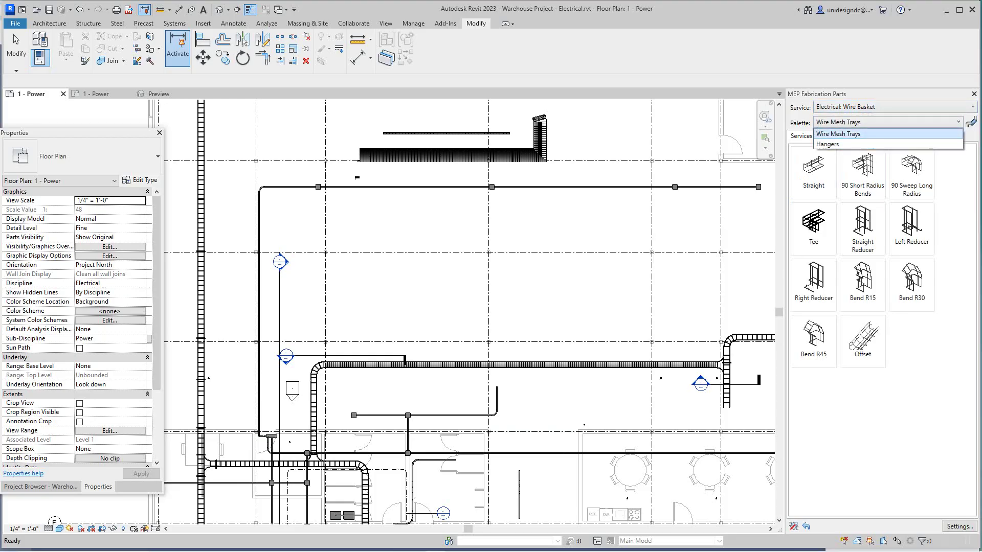
pyautogui.click(814, 169)
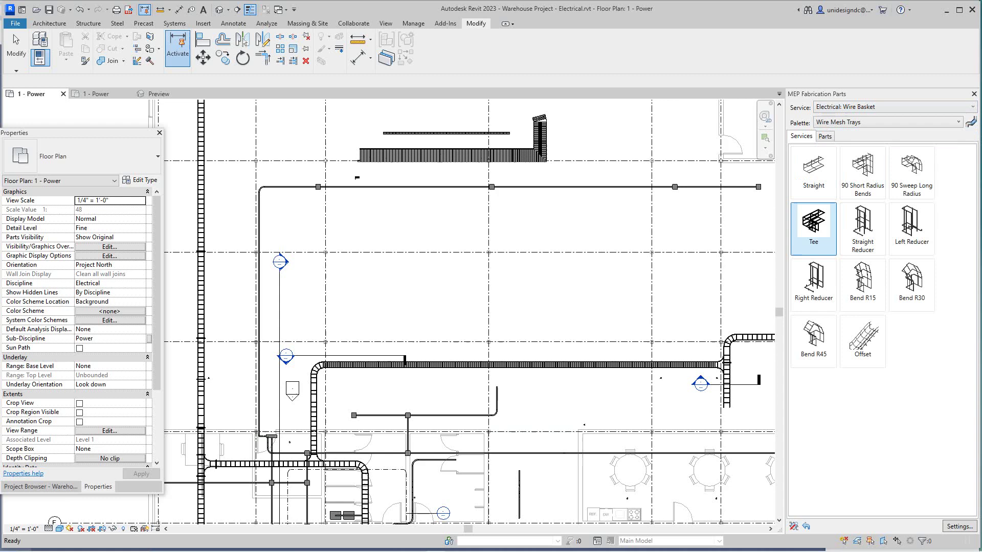
pyautogui.click(813, 169)
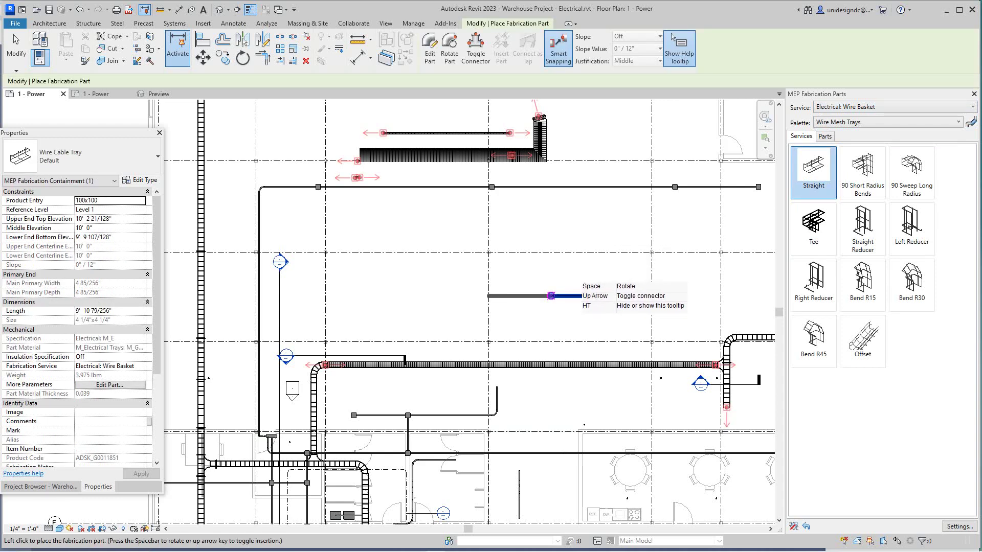
pyautogui.scroll(5, 555, 296)
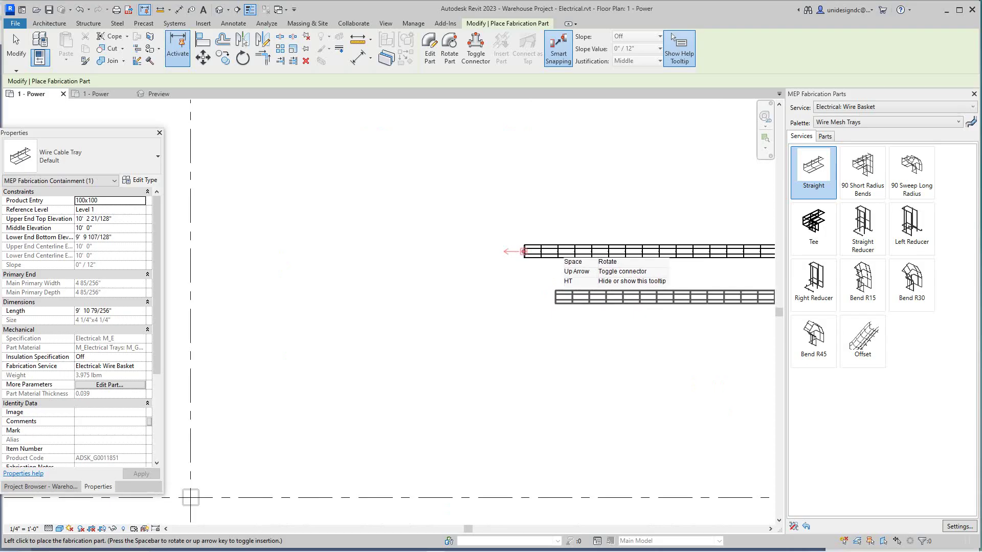
pyautogui.click(523, 252)
pyautogui.scroll(-2, 514, 301)
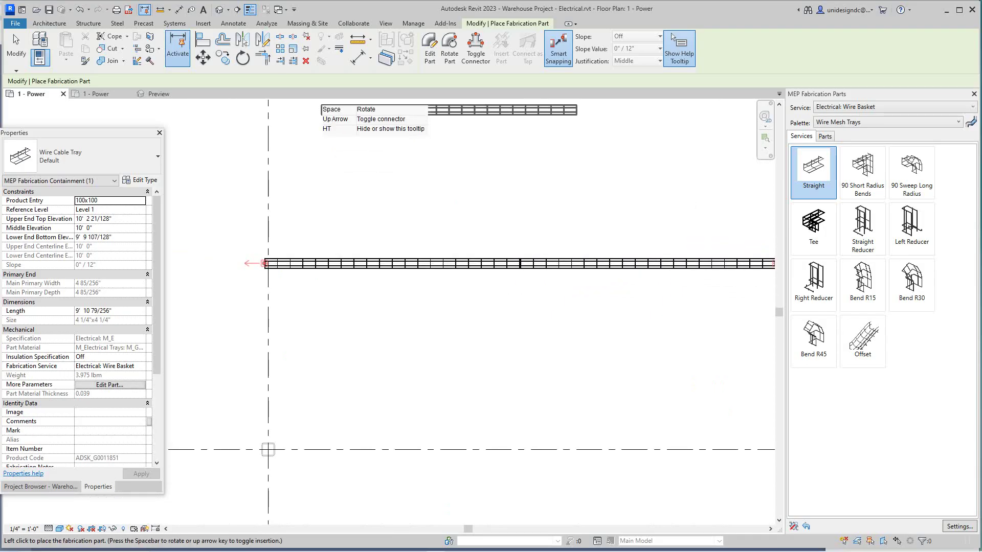
pyautogui.press('Escape')
# Review the fabrication configuration and its loaded services in the Fabrication Settings, leaving them unchanged.
pyautogui.click(175, 24)
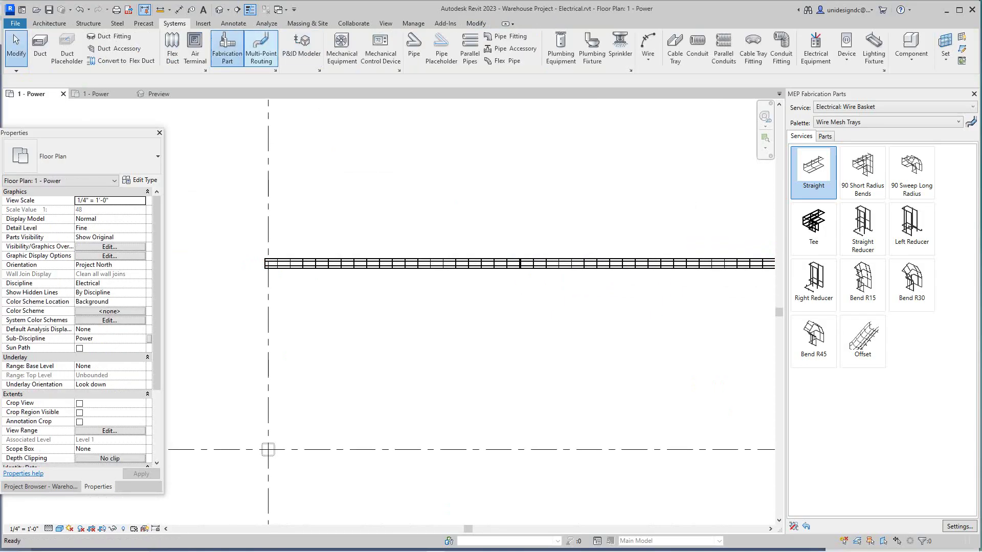
pyautogui.click(276, 70)
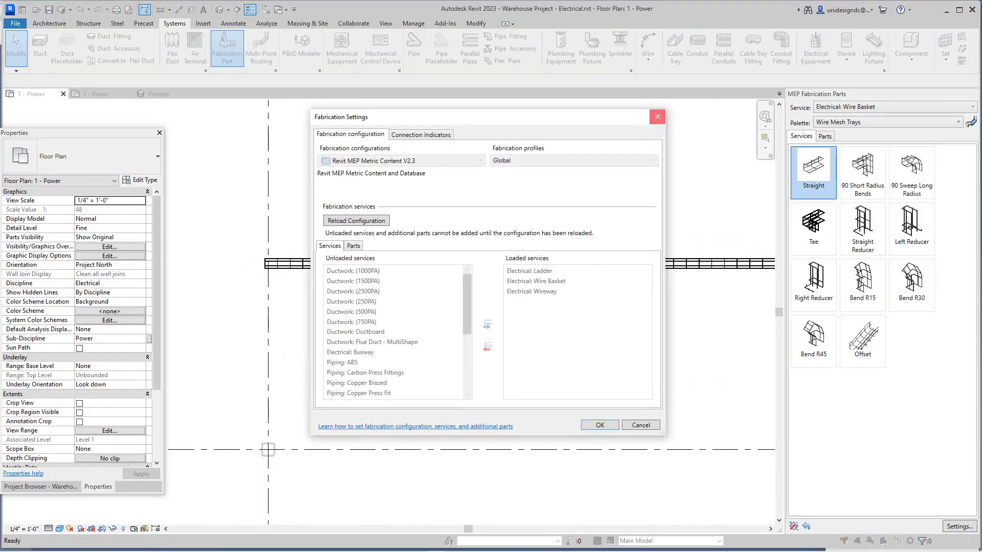
pyautogui.click(658, 117)
pyautogui.scroll(-2, 612, 188)
pyautogui.moveTo(612, 187); pyautogui.dragTo(609, 195, button='middle')
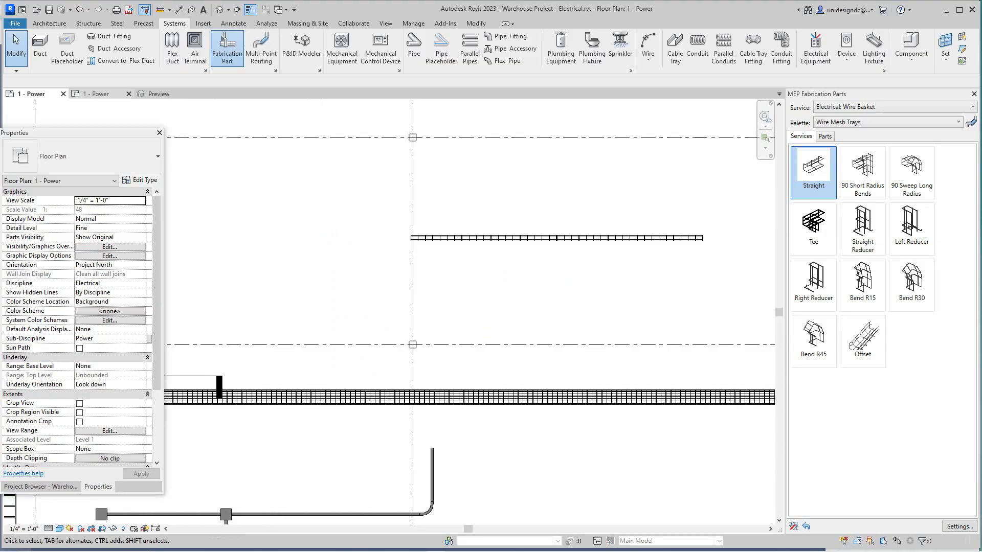
# Switch to the 1 - Power plan of the Eaglet23 project and examine its ladder tray and wire basket runs.
pyautogui.click(96, 94)
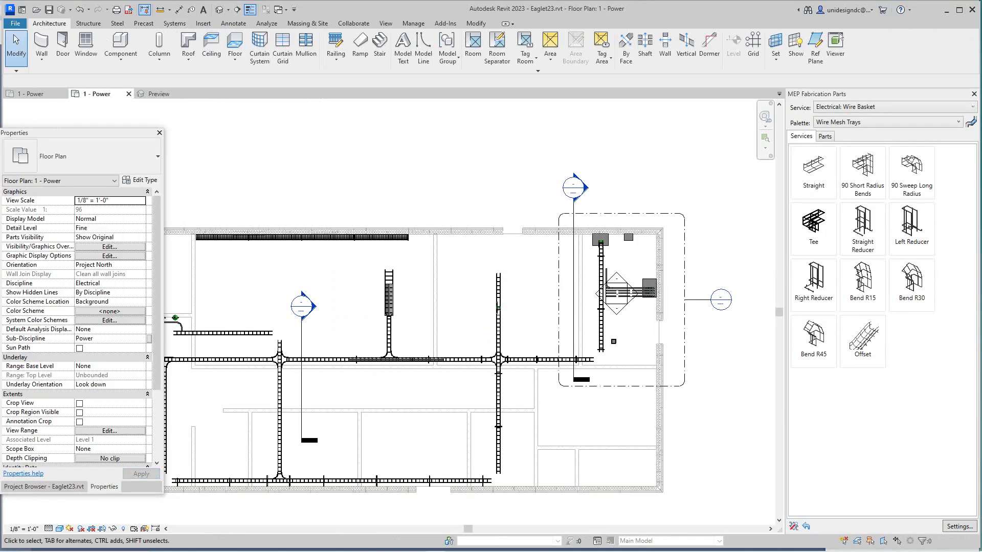
pyautogui.scroll(-2, 485, 157)
pyautogui.moveTo(412, 385); pyautogui.dragTo(424, 373, button='middle')
pyautogui.scroll(5, 423, 374)
pyautogui.scroll(-2, 462, 344)
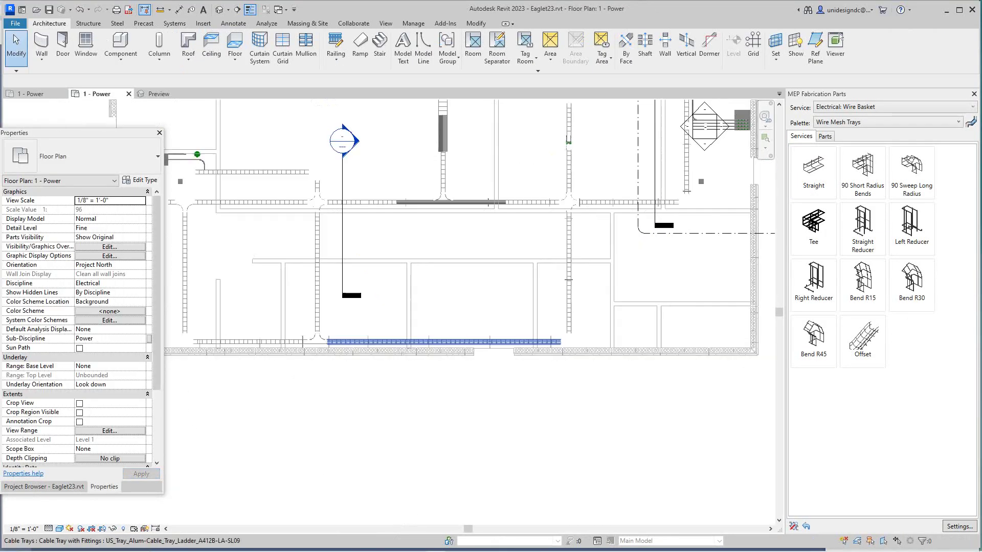
pyautogui.scroll(5, 466, 251)
pyautogui.moveTo(438, 190); pyautogui.dragTo(393, 378, button='middle')
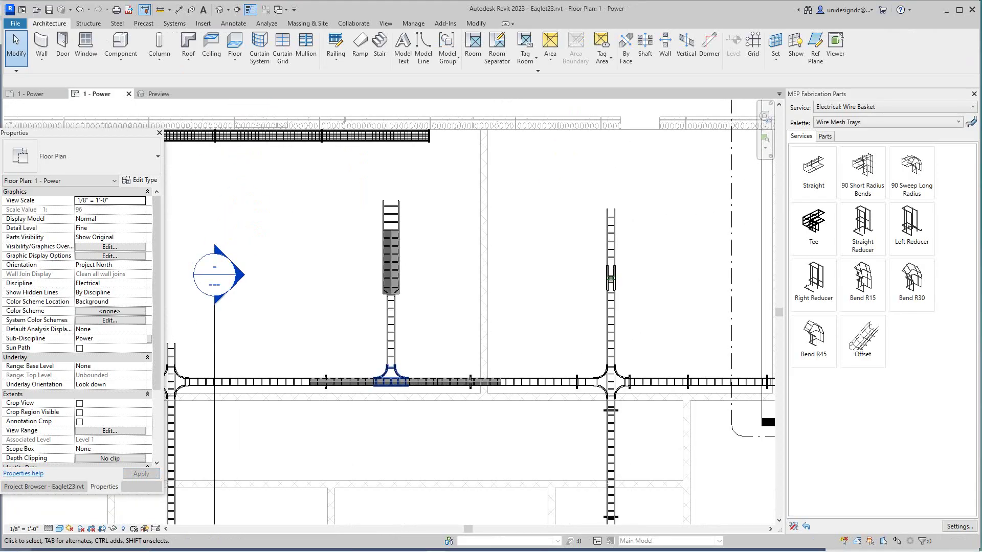
pyautogui.scroll(-3, 408, 368)
pyautogui.scroll(4, 353, 217)
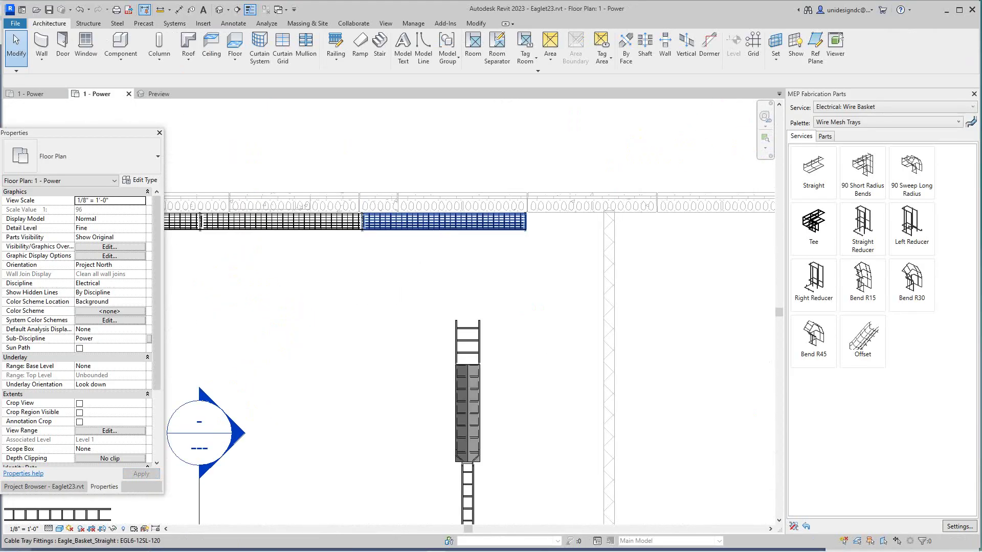
# Change the end piece of the Eagle_Basket_Straight run along the outer wall to type EGL6-16SL-120.
pyautogui.click(434, 221)
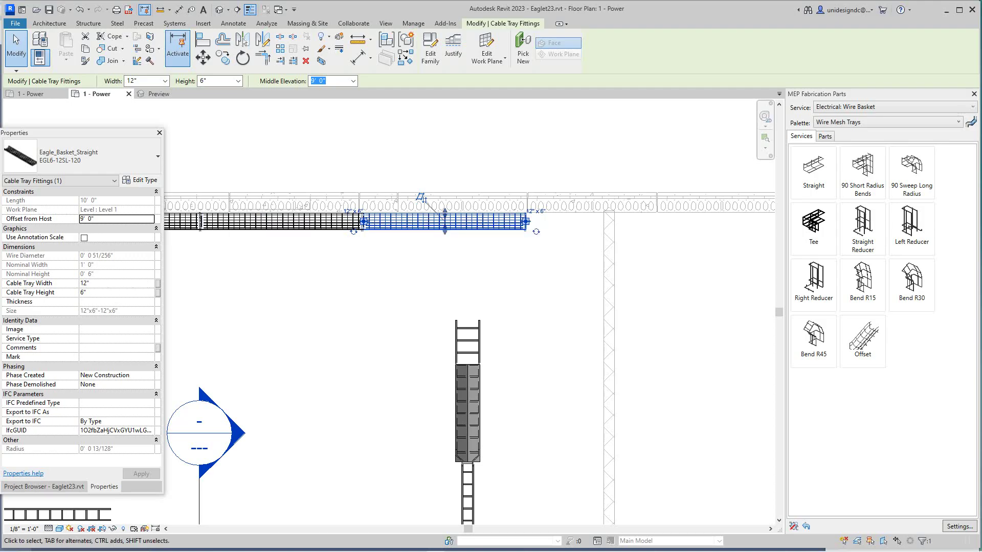
pyautogui.click(81, 156)
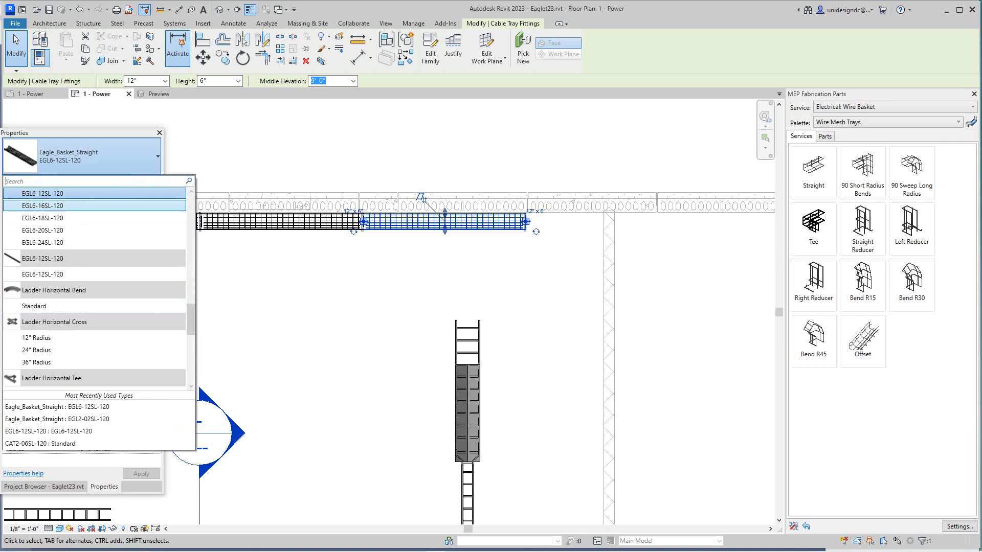
pyautogui.click(76, 205)
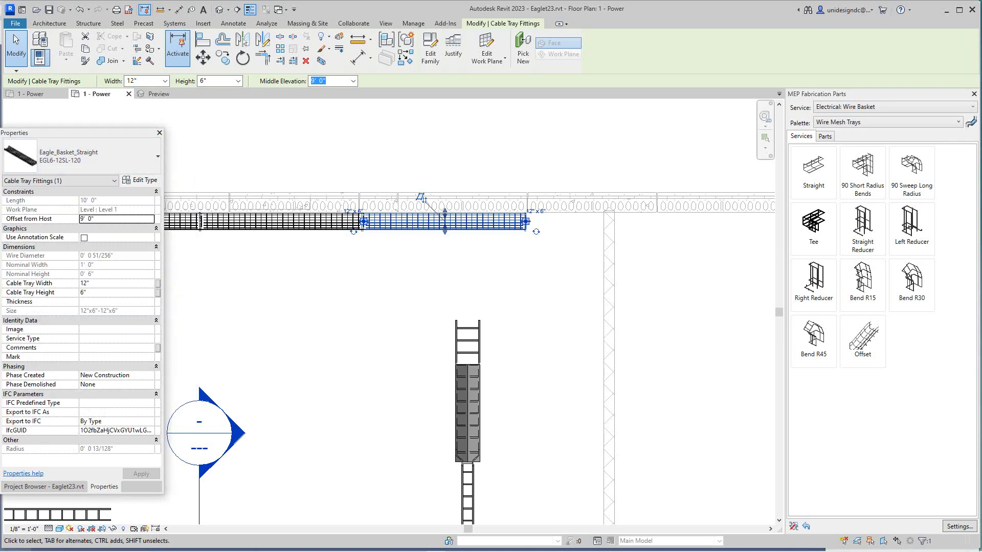
pyautogui.press('Down')
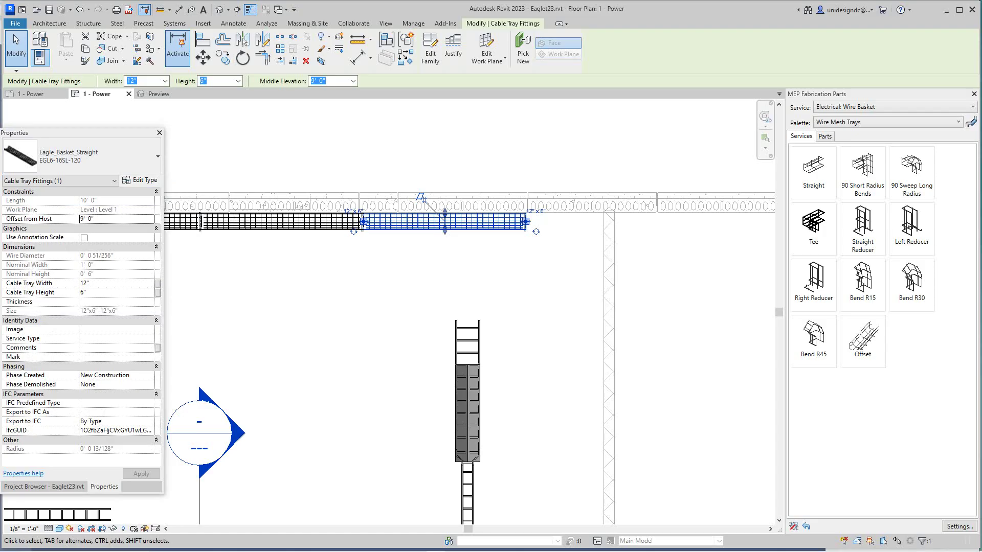
pyautogui.press('Escape')
pyautogui.click(444, 222)
pyautogui.scroll(-1, 390, 253)
pyautogui.moveTo(390, 253); pyautogui.dragTo(518, 200, button='middle')
pyautogui.scroll(-3, 532, 282)
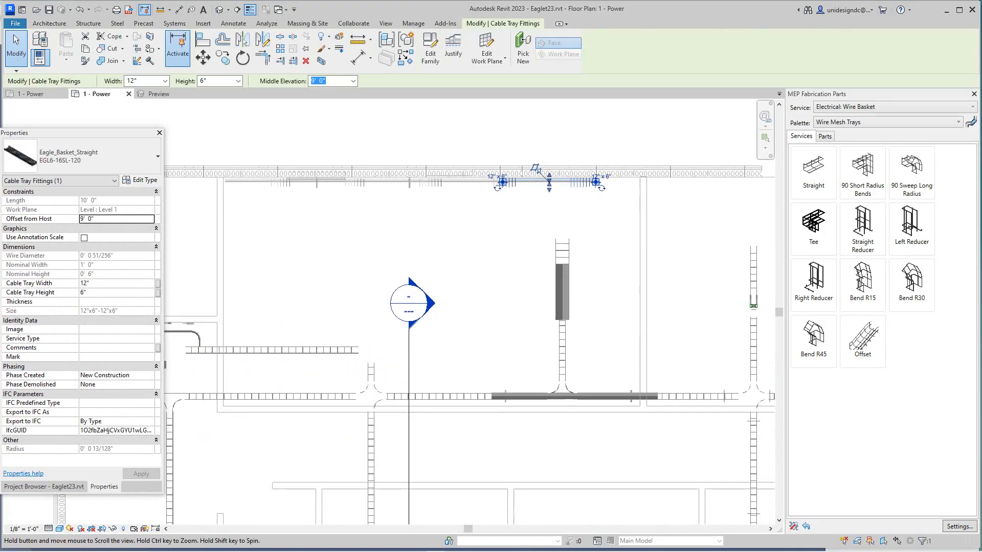
pyautogui.press('Escape')
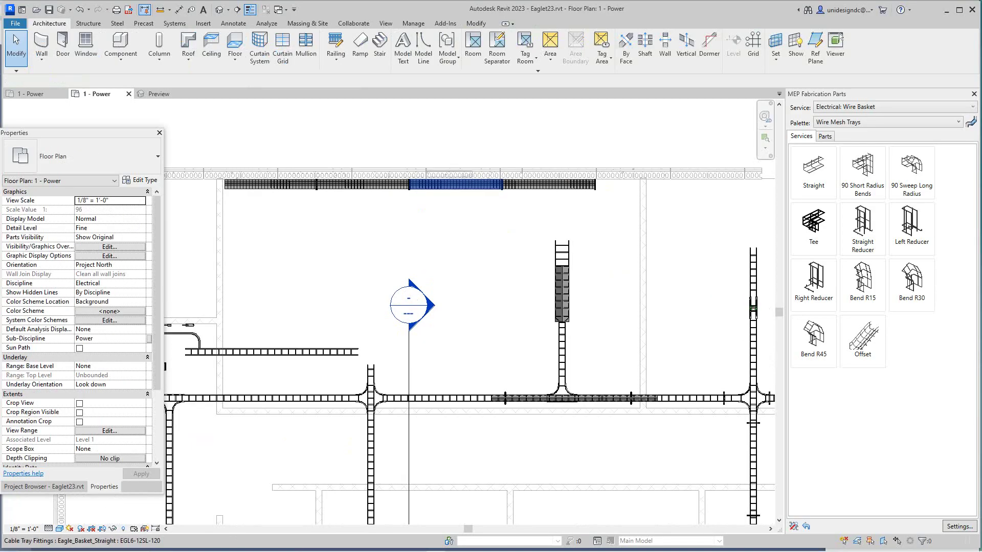
# Open the Eagle_Basket_Straight family of the adjoining basket piece for editing and apply its EGL4-24SL-120 type.
pyautogui.click(455, 184)
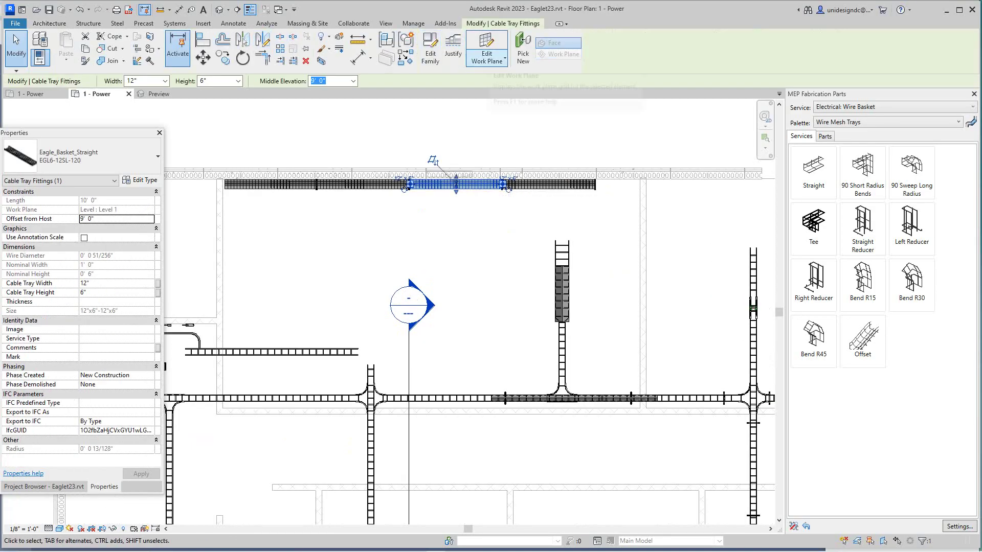
pyautogui.click(431, 53)
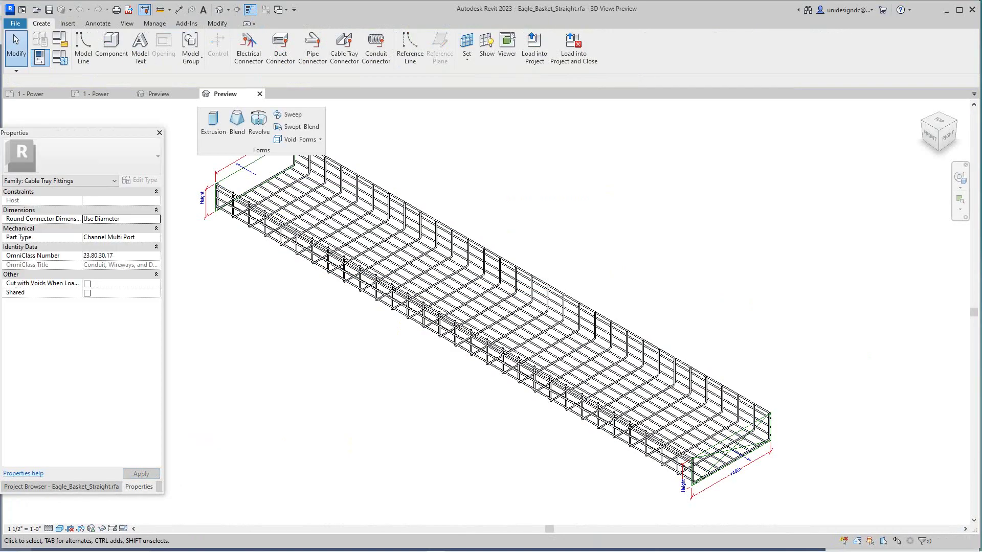
pyautogui.click(60, 57)
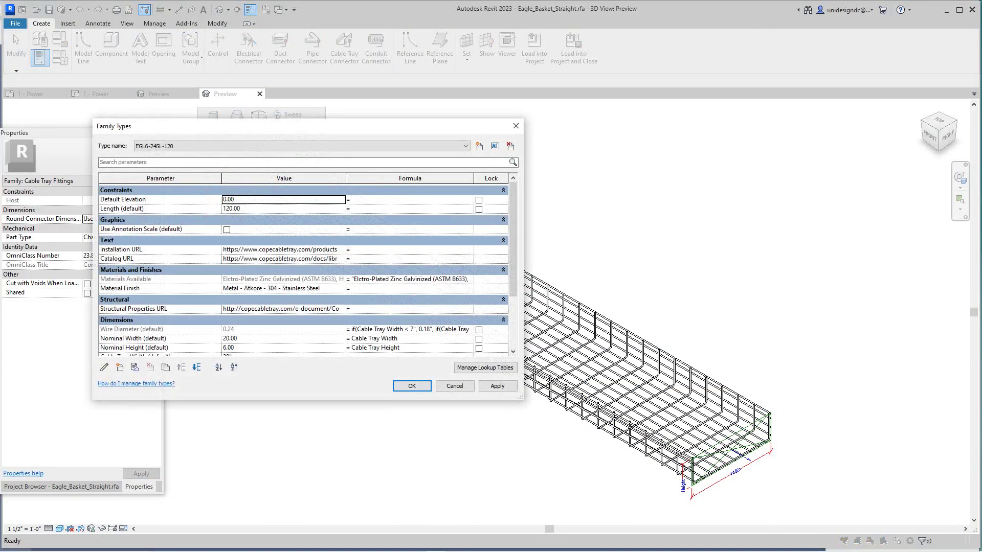
pyautogui.click(297, 146)
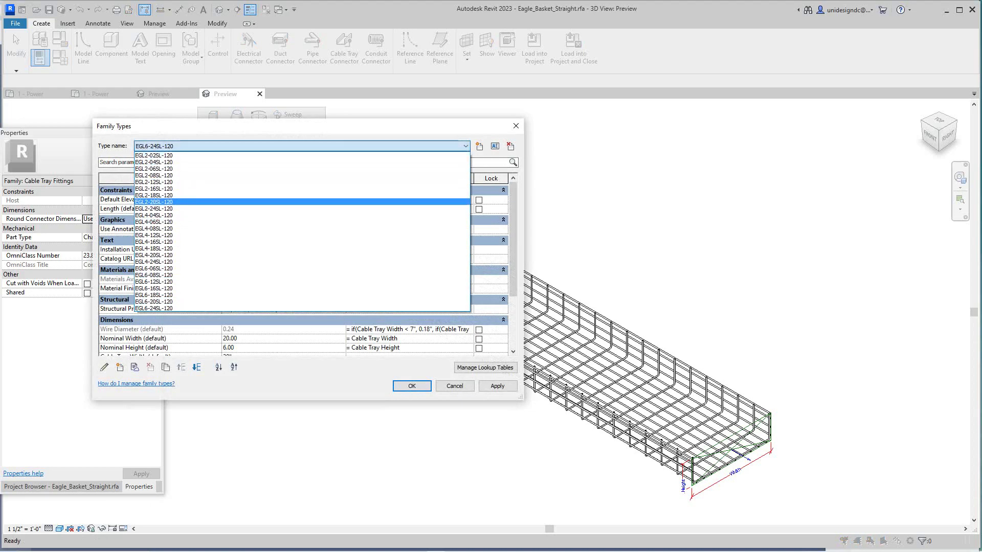
pyautogui.click(297, 262)
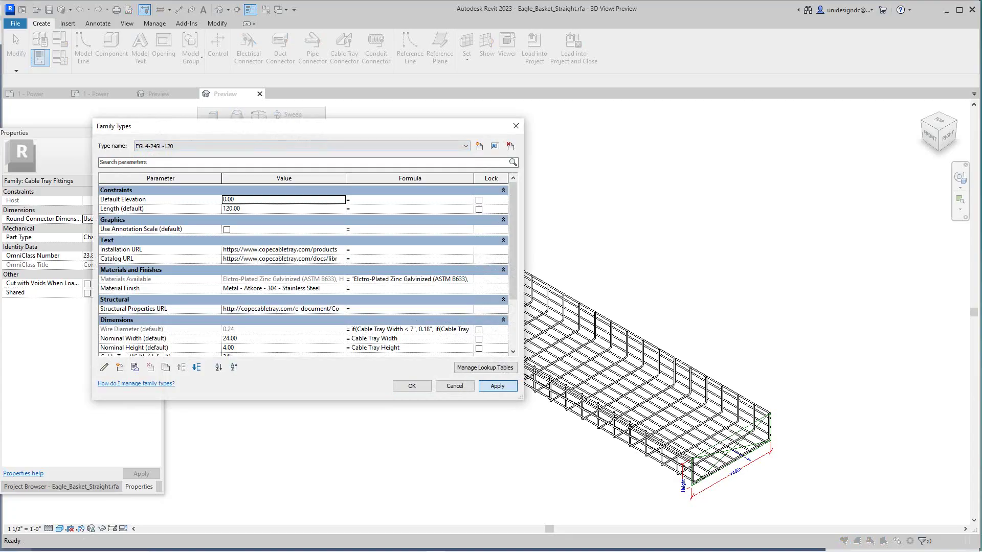
pyautogui.click(498, 386)
pyautogui.click(412, 386)
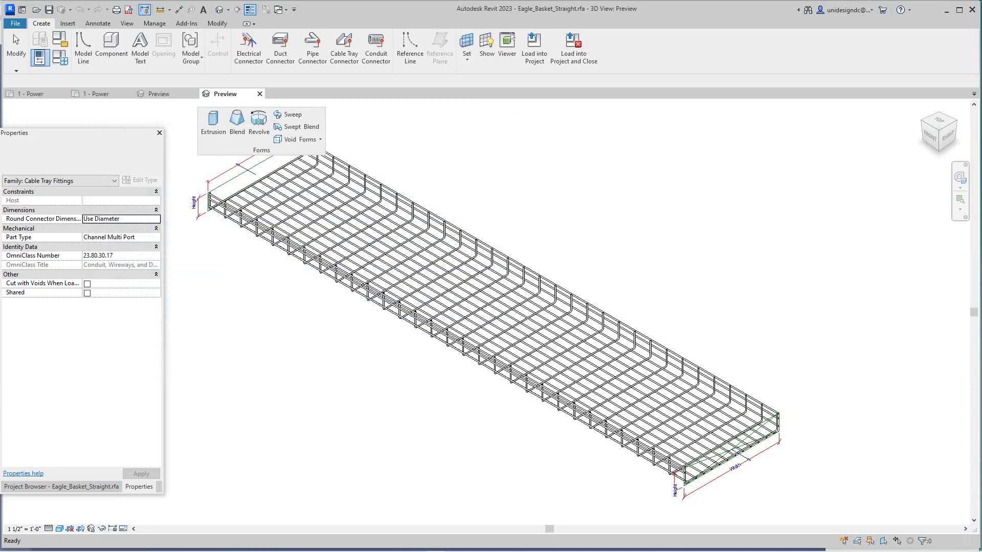
pyautogui.scroll(-2, 449, 395)
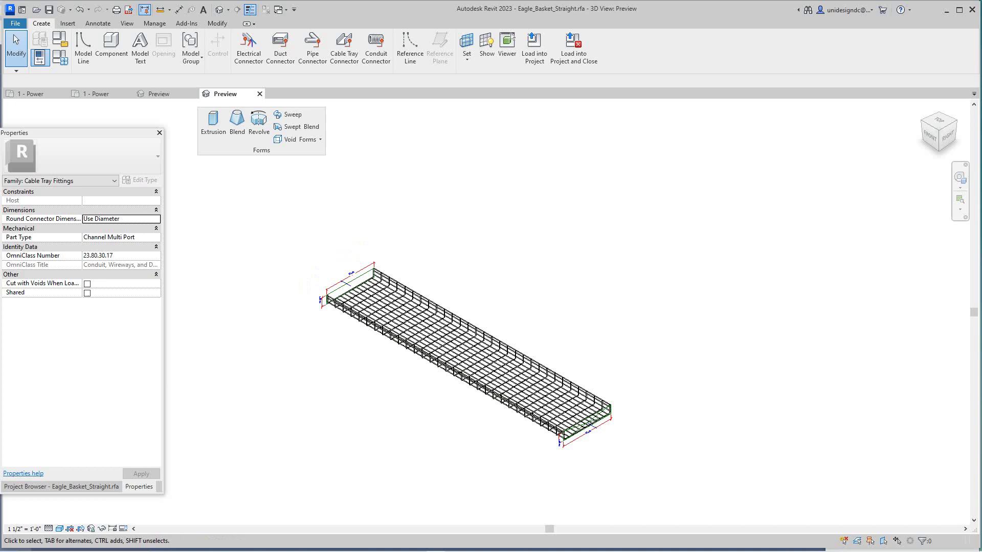
pyautogui.scroll(2, 423, 394)
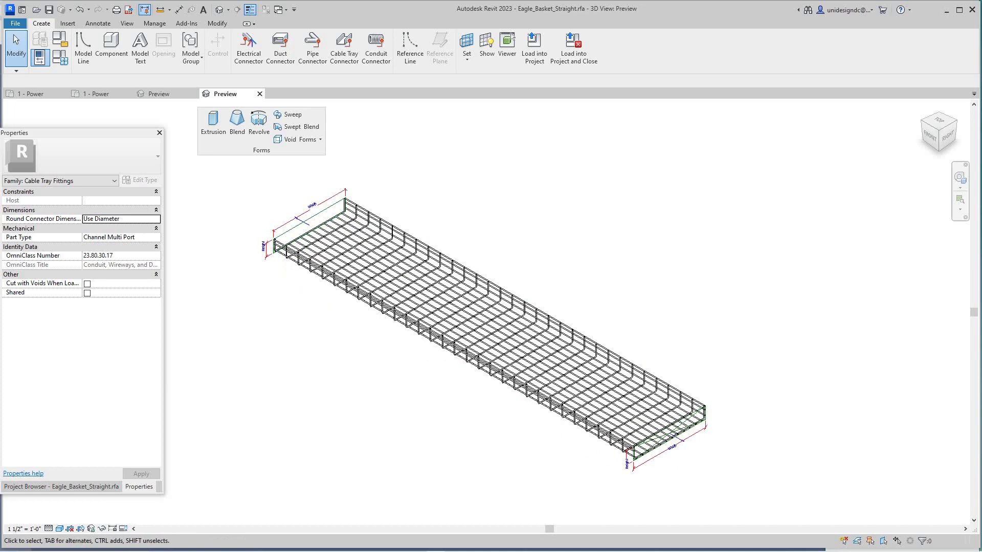
# Return to the Warehouse Project, open its default 3D view and examine the fabrication wire basket straights and bend.
pyautogui.click(32, 94)
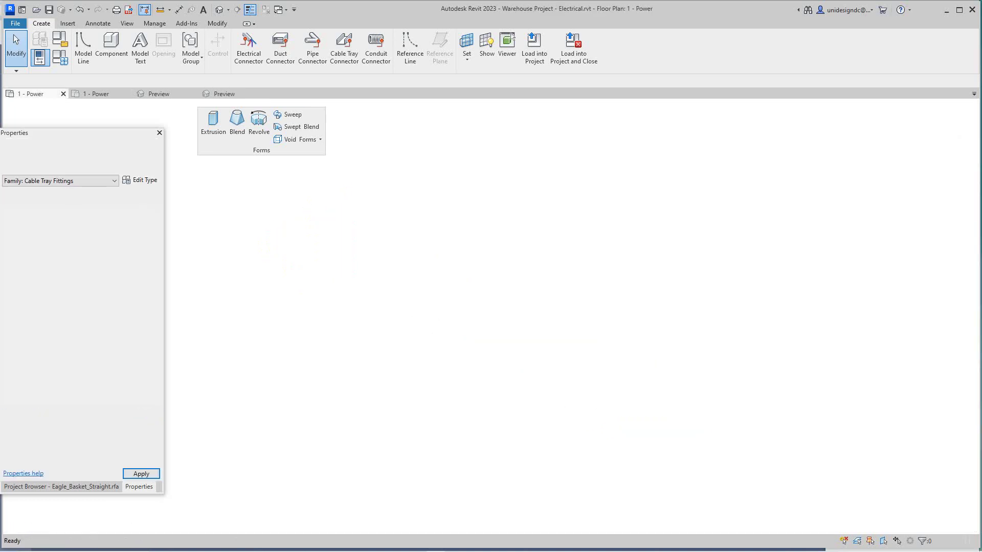
pyautogui.scroll(-2, 466, 281)
pyautogui.moveTo(466, 282); pyautogui.dragTo(519, 274, button='middle')
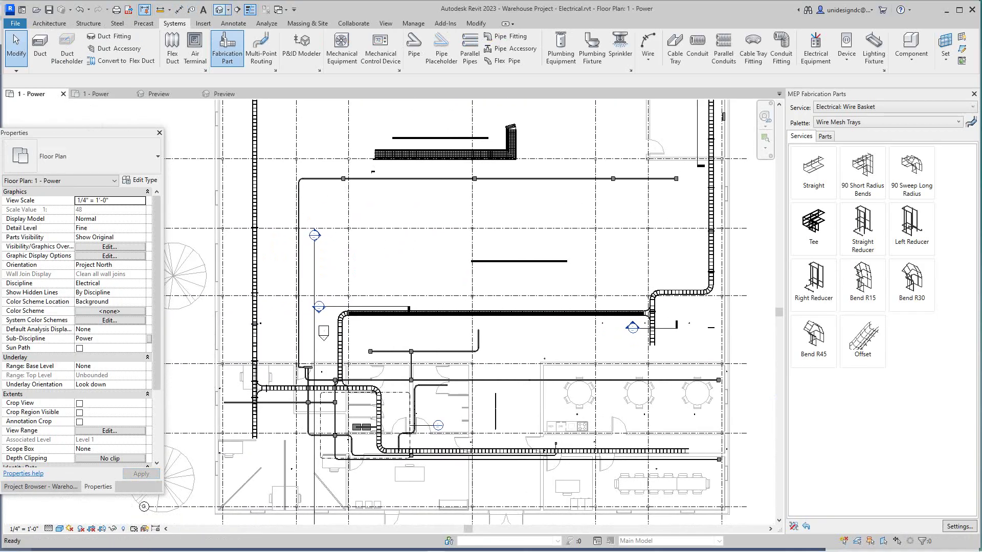
pyautogui.click(220, 9)
pyautogui.scroll(10, 460, 286)
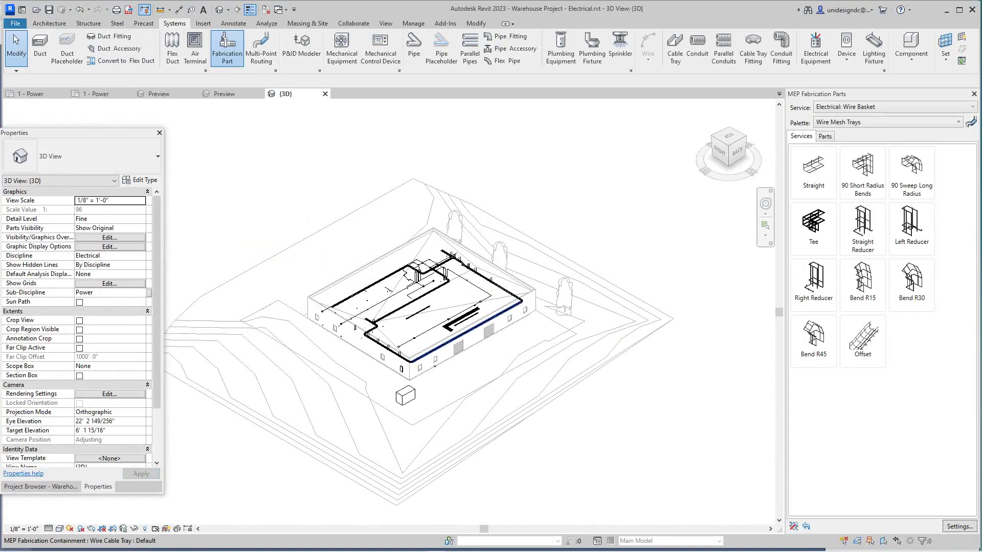
pyautogui.scroll(4, 427, 279)
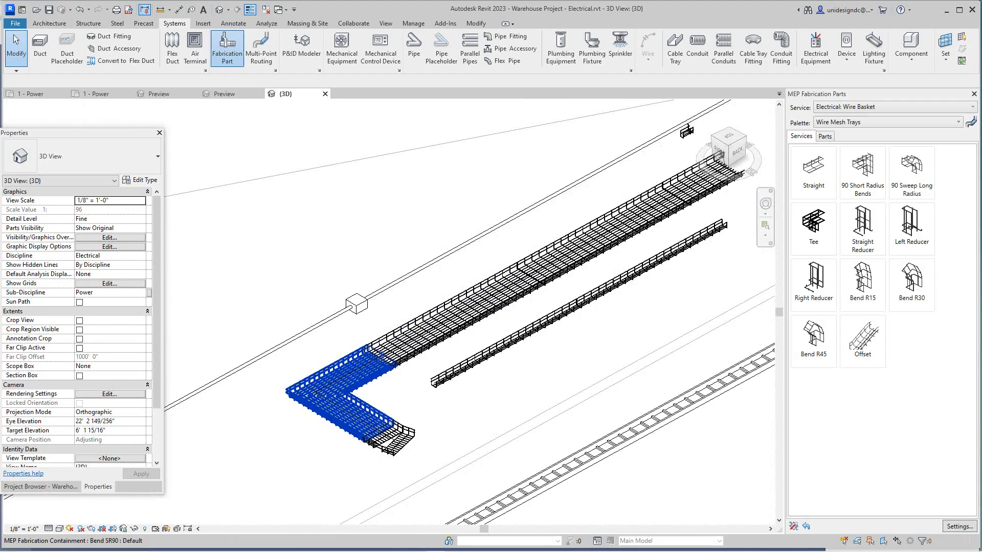
pyautogui.scroll(-6, 410, 346)
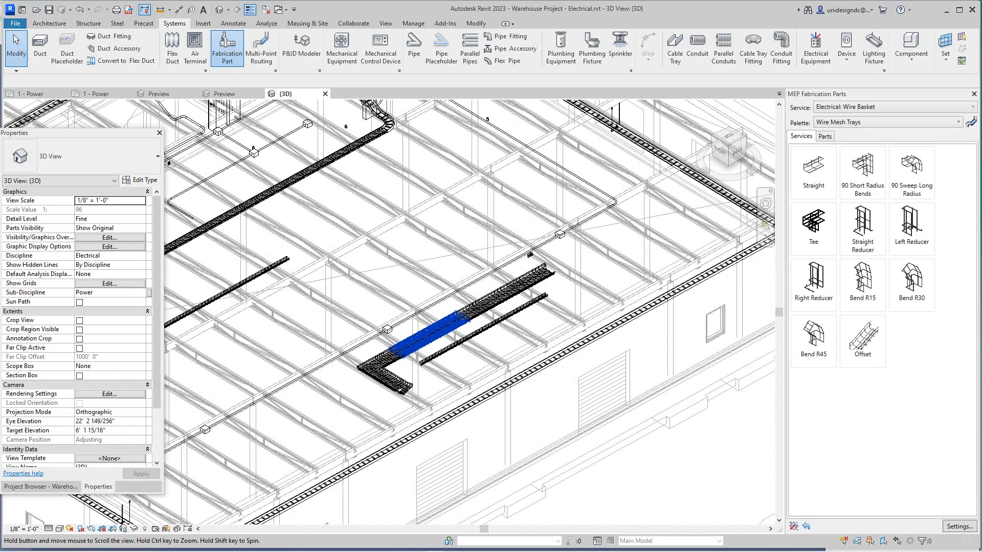
# Inspect the long CAT4-12SL-120 tray run in 3D, check which fitting types it offers, and compare it with the fabrication trays.
pyautogui.moveTo(409, 347); pyautogui.dragTo(599, 445, button='middle')
pyautogui.scroll(1, 390, 302)
pyautogui.scroll(5, 390, 293)
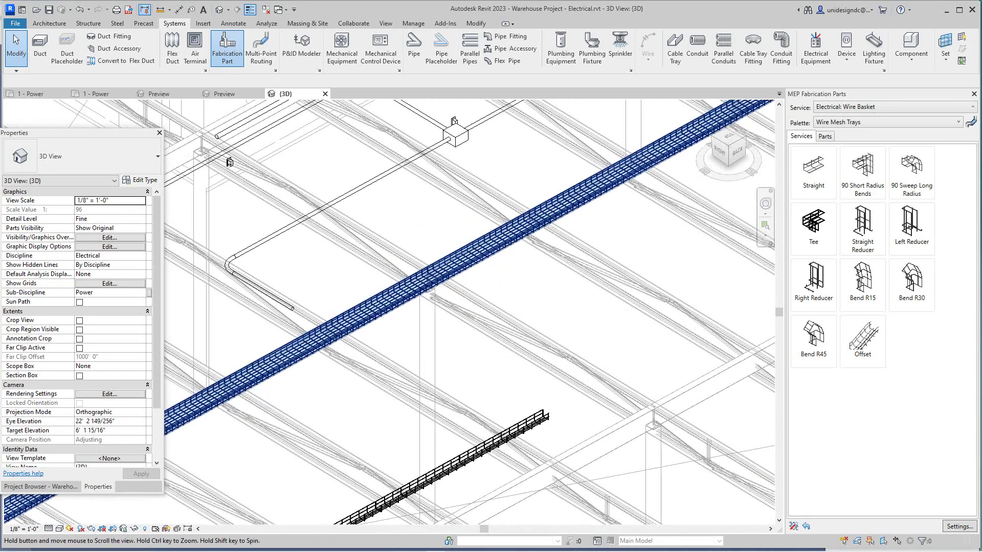
pyautogui.moveTo(391, 293); pyautogui.dragTo(480, 298, button='middle')
pyautogui.scroll(1, 480, 299)
pyautogui.click(335, 344)
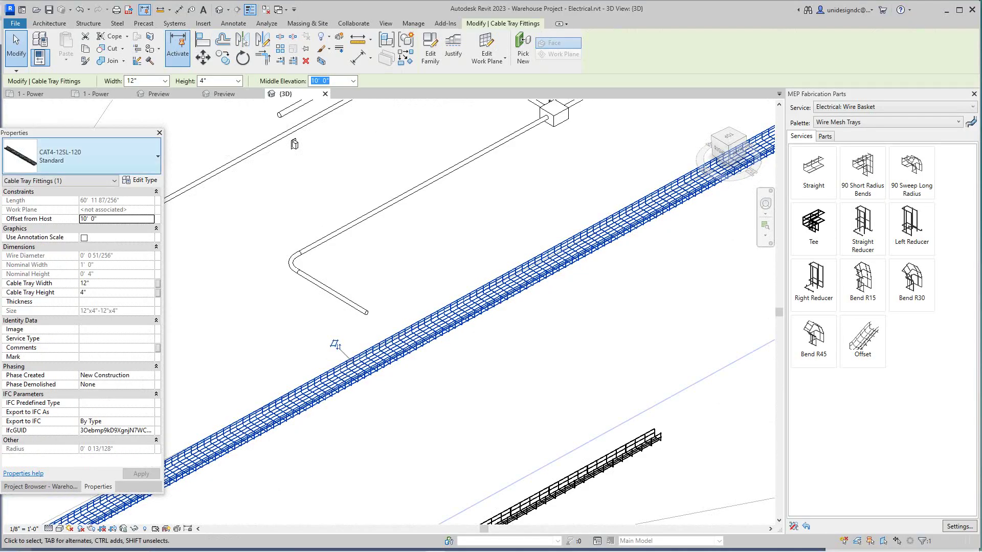
pyautogui.click(98, 157)
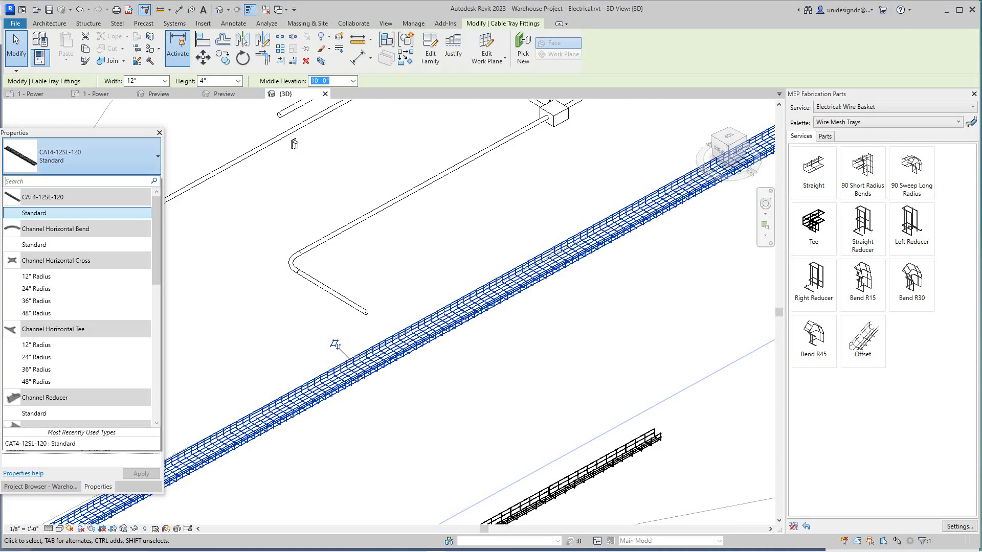
pyautogui.click(266, 300)
pyautogui.scroll(-2, 266, 300)
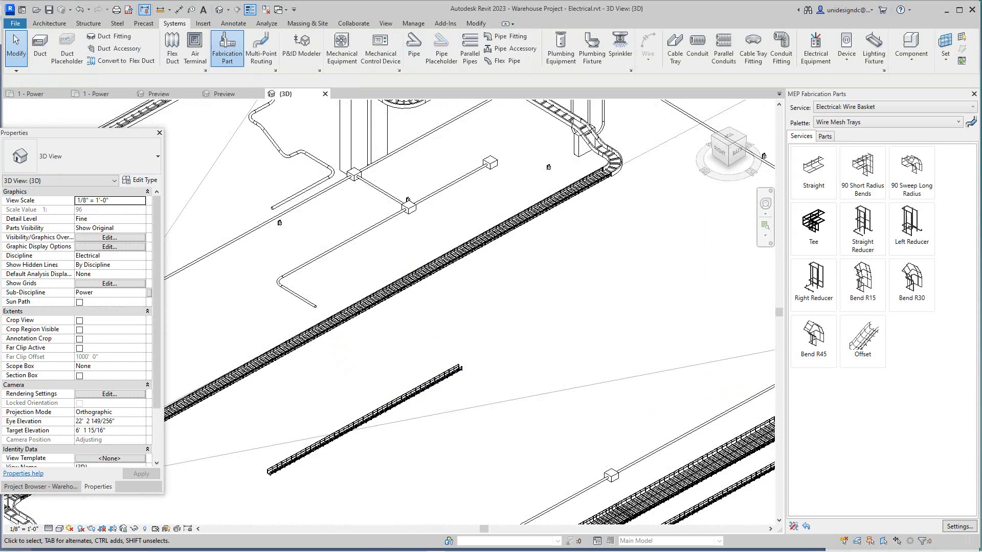
pyautogui.scroll(-3, 460, 307)
pyautogui.scroll(2, 461, 307)
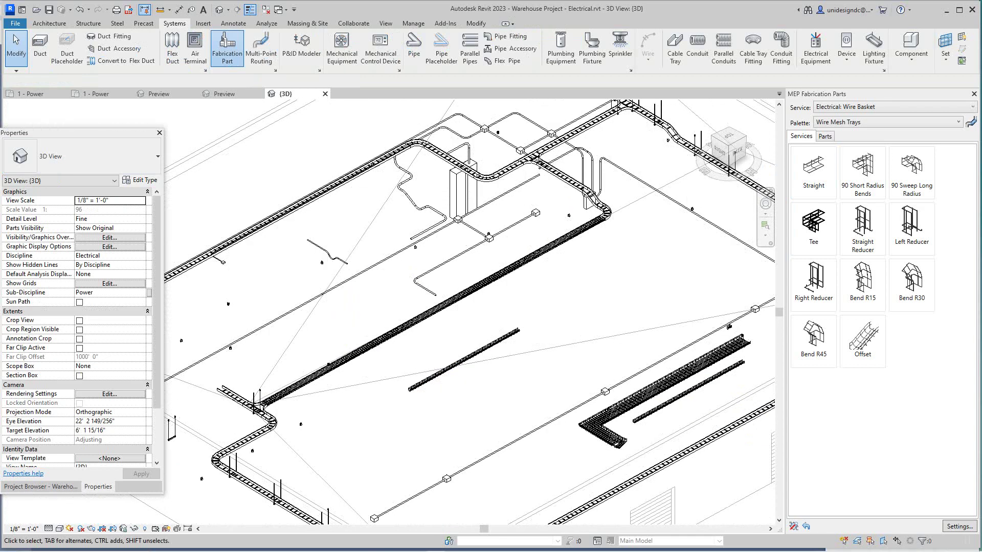